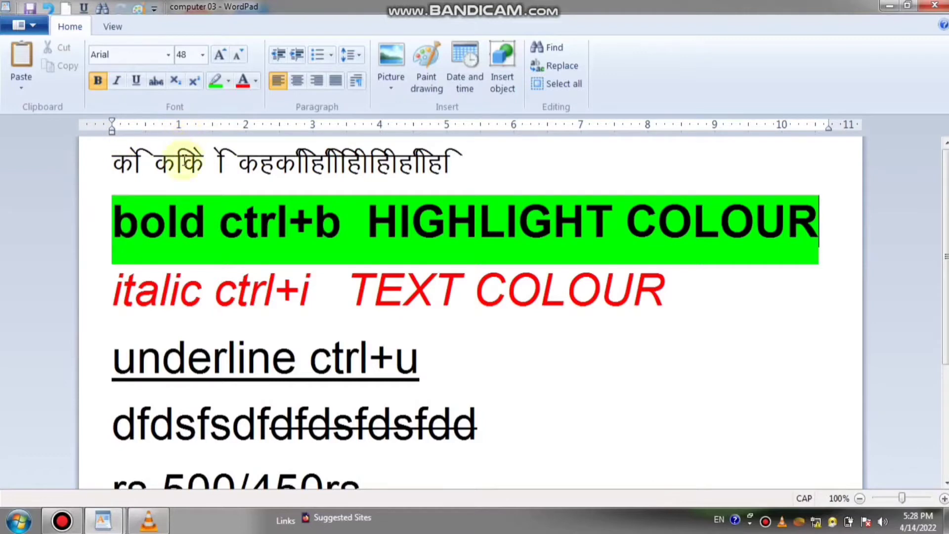
Step: Start a new paragraph below the X² SUPER line, with first-line indent at 1, left indent at 2 and right indent at 5
scroll(184, 163, "down", 3)
left_click(321, 442)
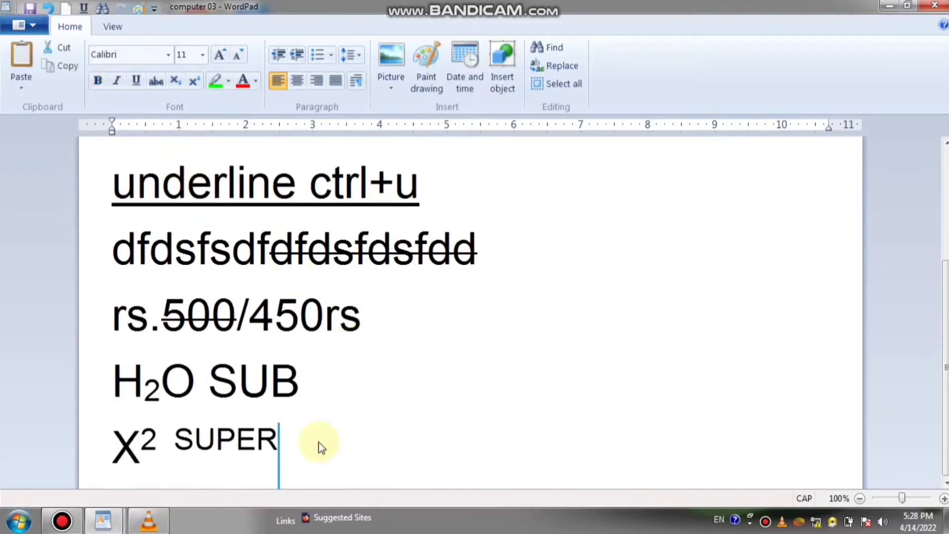
key("Return")
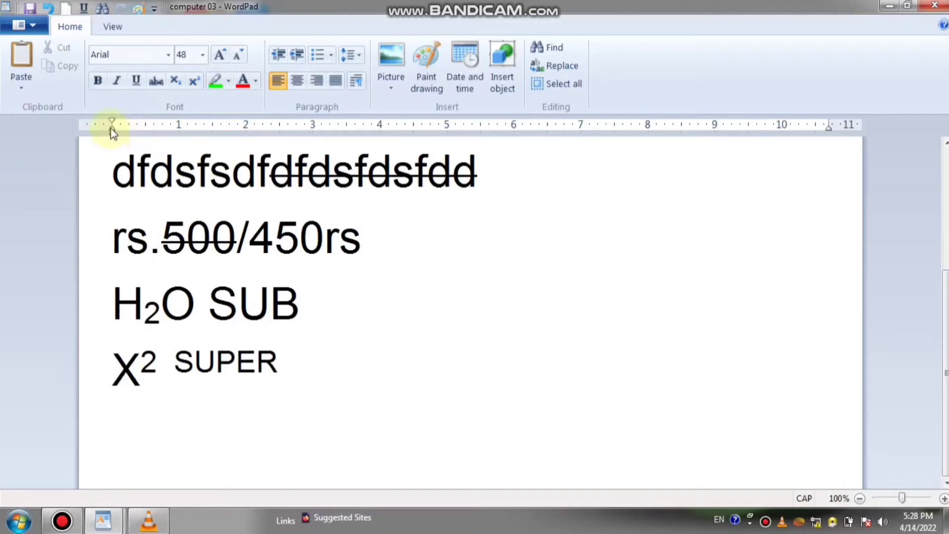
left_click_drag(111, 130, 246, 147)
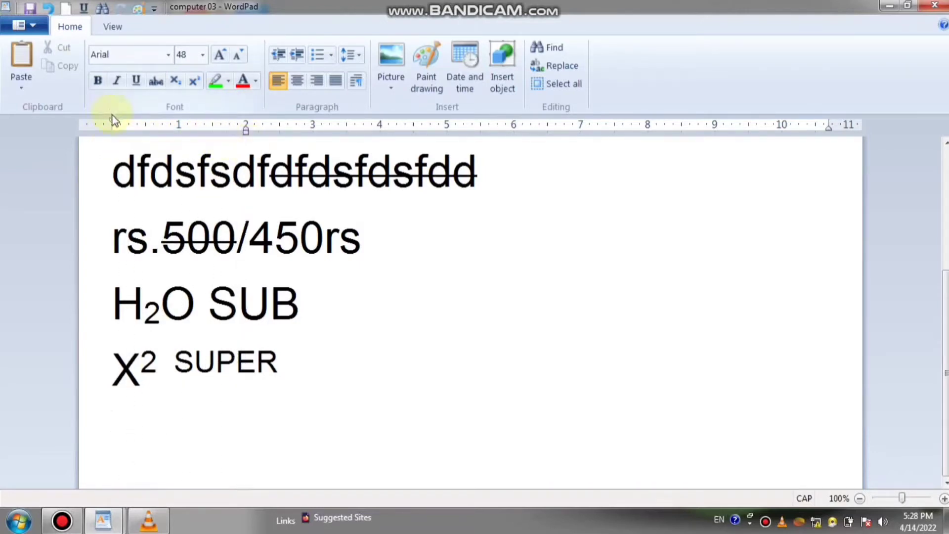
left_click_drag(109, 118, 179, 130)
left_click_drag(114, 120, 179, 124)
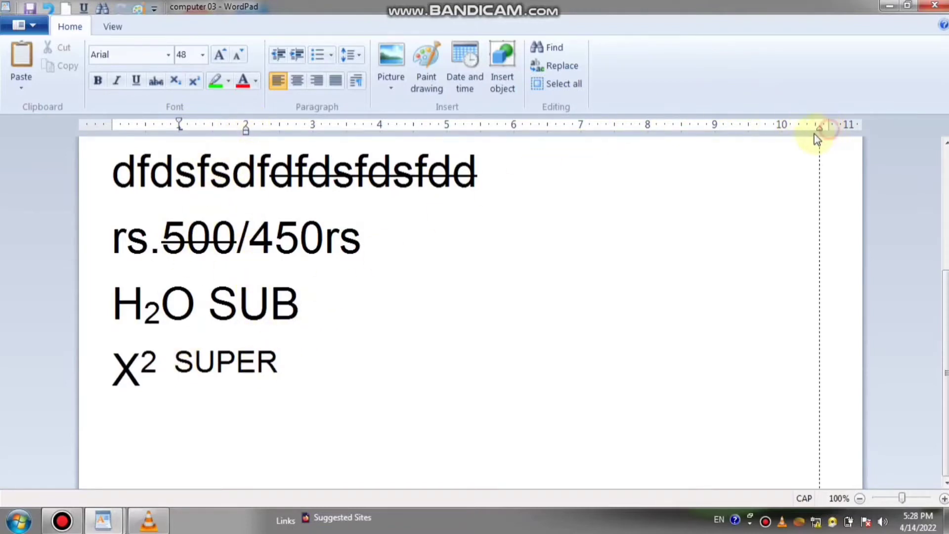
left_click_drag(817, 139, 447, 143)
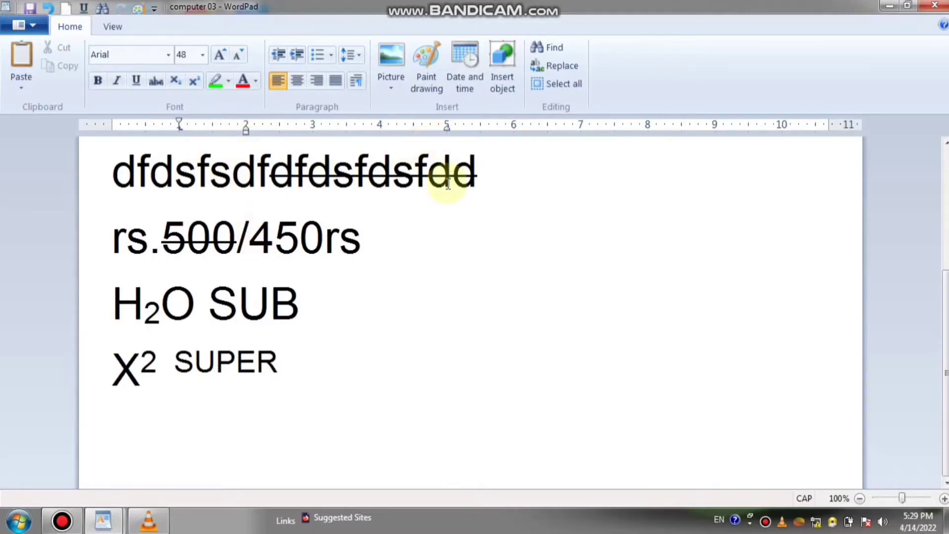
Step: Fill the indented paragraph with random capital-letter sample text, continuing over many lines and ending with FHSDF
type("FDSFKJHSD FJKSDHF LHDSFJK LSHDAK FJLHDSF JKLHSD")
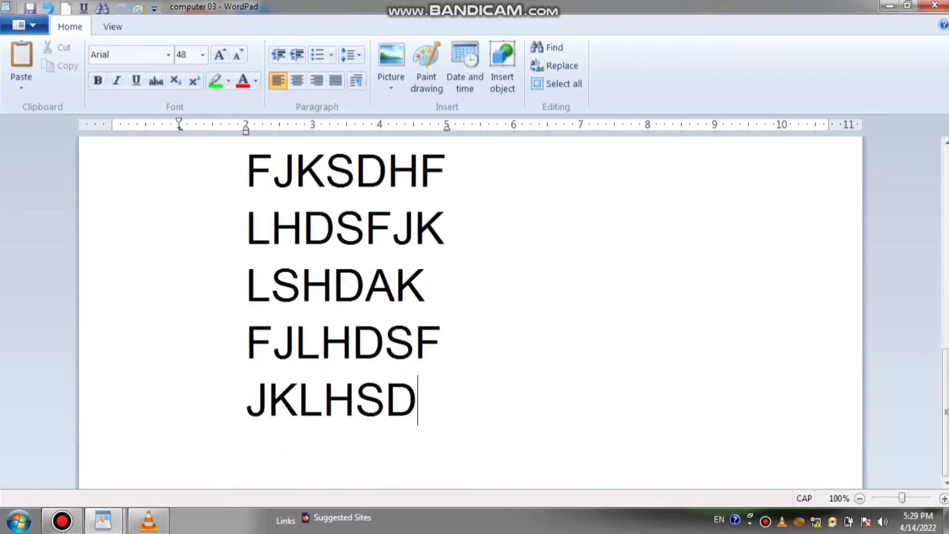
type(" KFJHDSF JKSHDFJ KHDSFJ SD DHD FLJKDSH LFKJHDF JKHD")
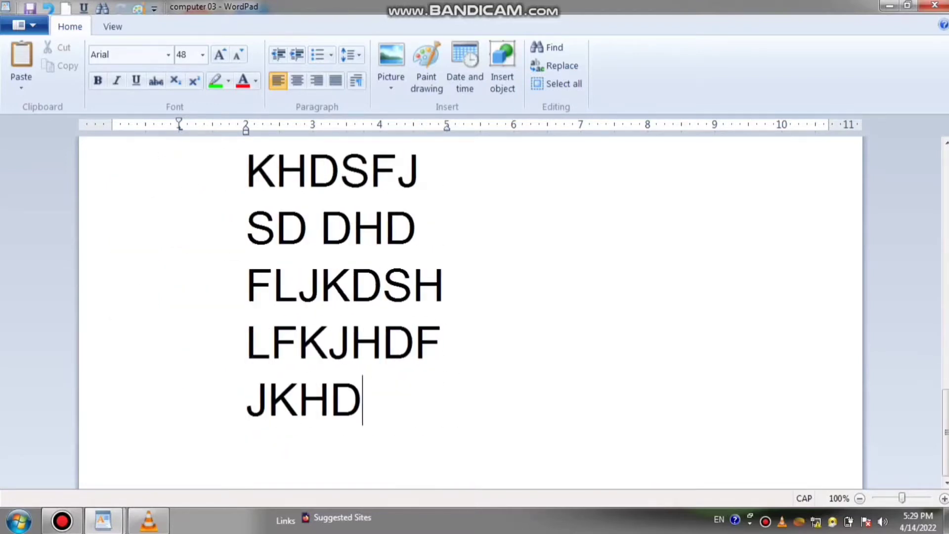
type("SF HDSFHD SFDJKLF HDFJK")
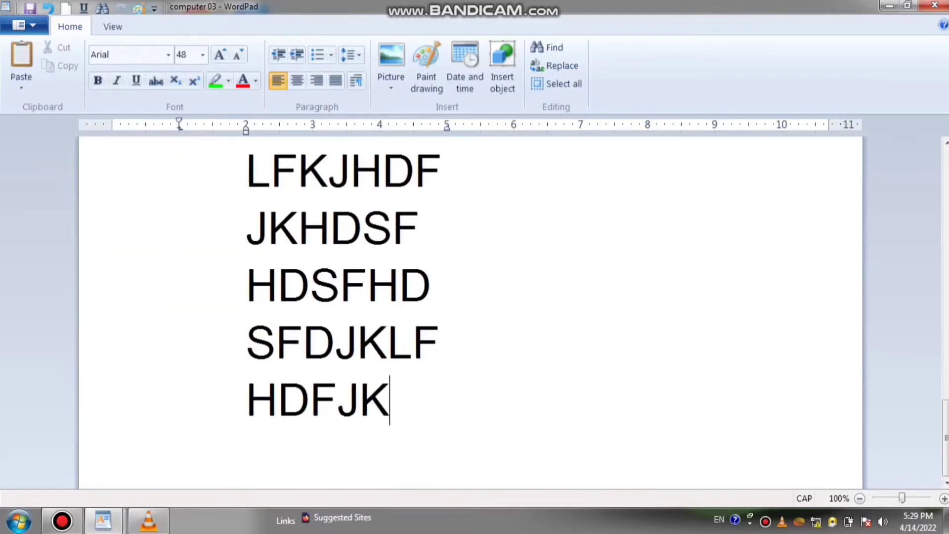
type("D")
key("Return")
type("FHSDF")
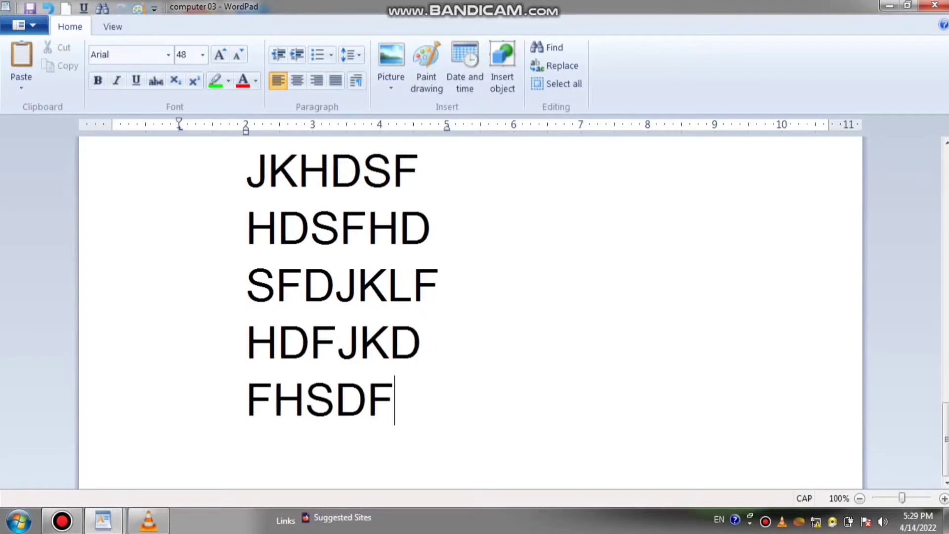
Step: Add a second indented paragraph of random capital letters, starting with DKFJDJFDS and ending with FJDSFKD
key("Return")
type("DKFJDJFDS")
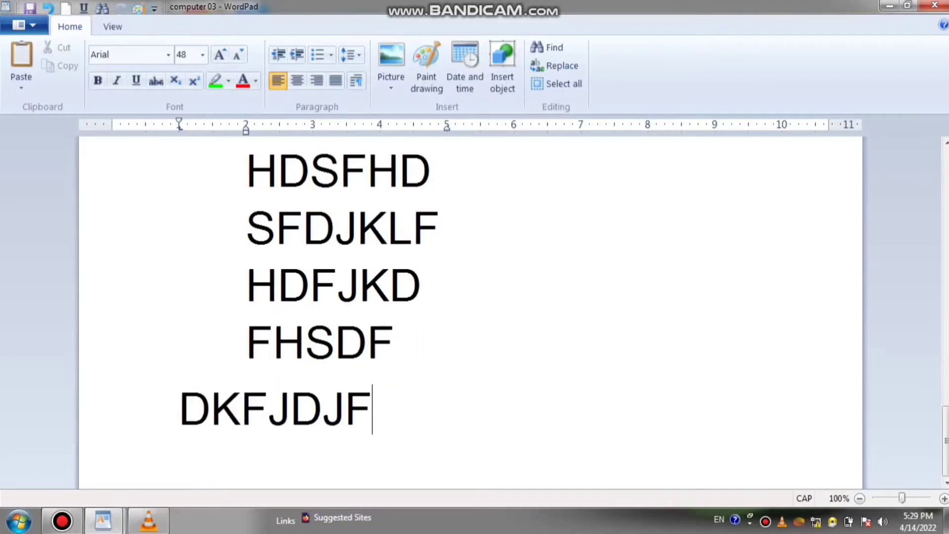
key("shift+Return")
type("JFDSJFL")
key("shift+Return")
type("K;JSDLFJ")
key("shift+Return")
type("SD;LKJF; DSJFLSK ADJLKS DJFLKJD SFKLDS; FJDSFKD")
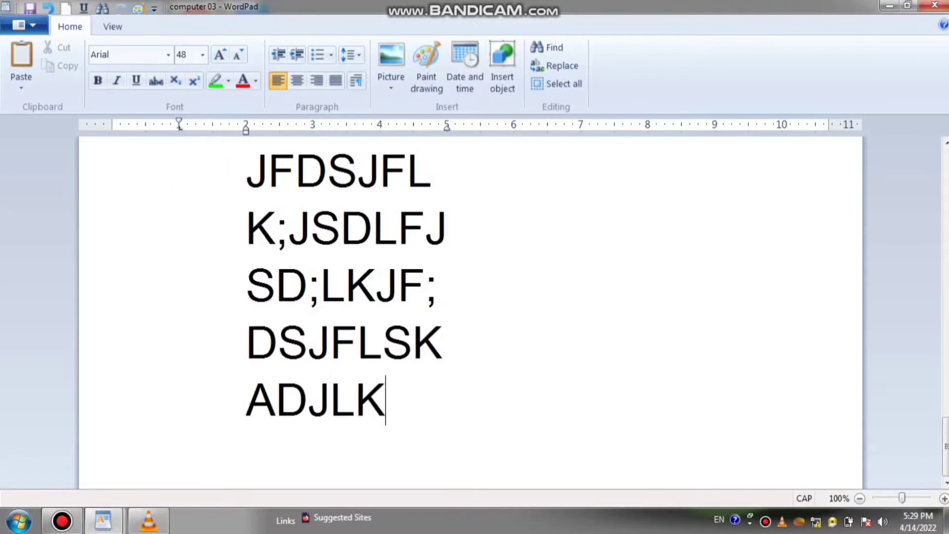
Step: Increase the second sample paragraph's indent by four levels, moving its first line to 3 and the other lines to 4
scroll(449, 186, "up", 15)
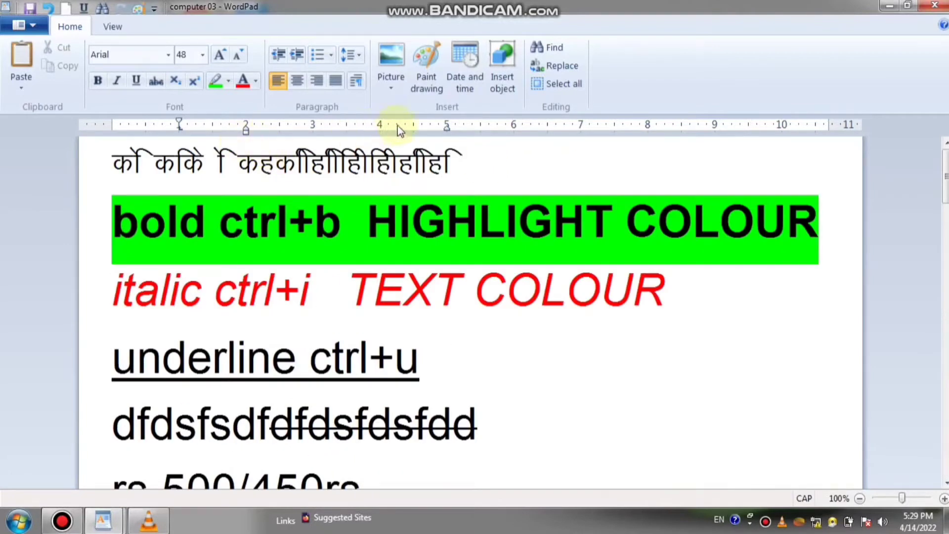
scroll(433, 146, "down", 15)
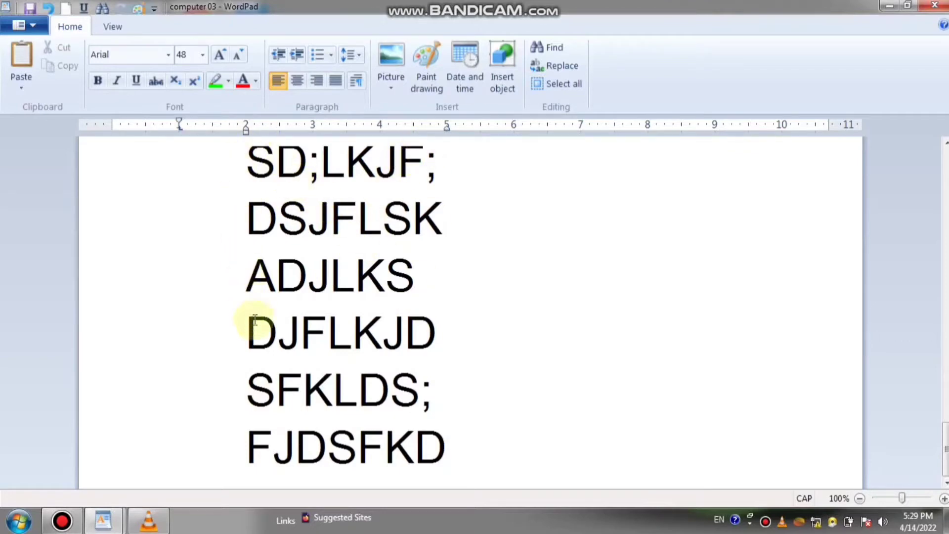
scroll(235, 181, "up", 1)
scroll(236, 181, "up", 5)
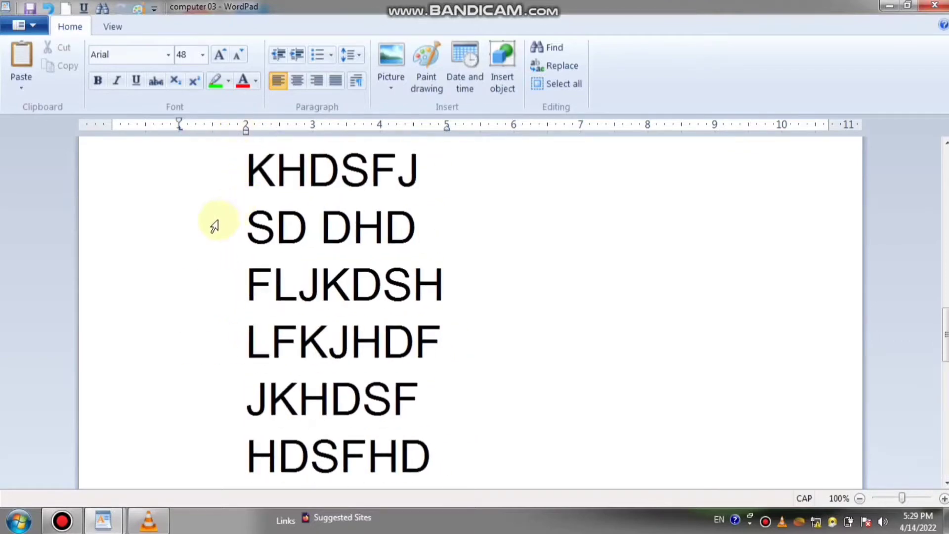
scroll(256, 147, "up", 10)
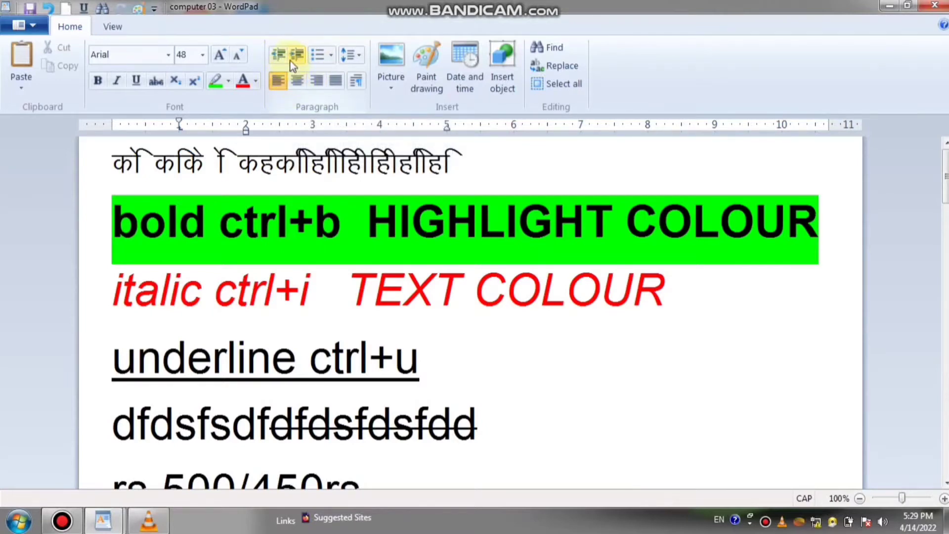
left_click(291, 61)
scroll(290, 62, "down", 1)
scroll(281, 82, "up", 1)
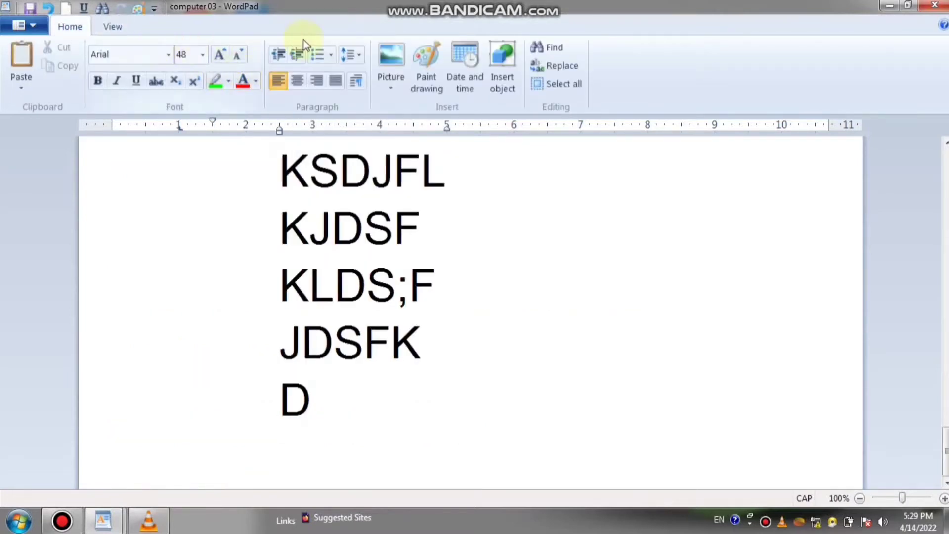
left_click(296, 58)
left_click(296, 58)
left_click(296, 58)
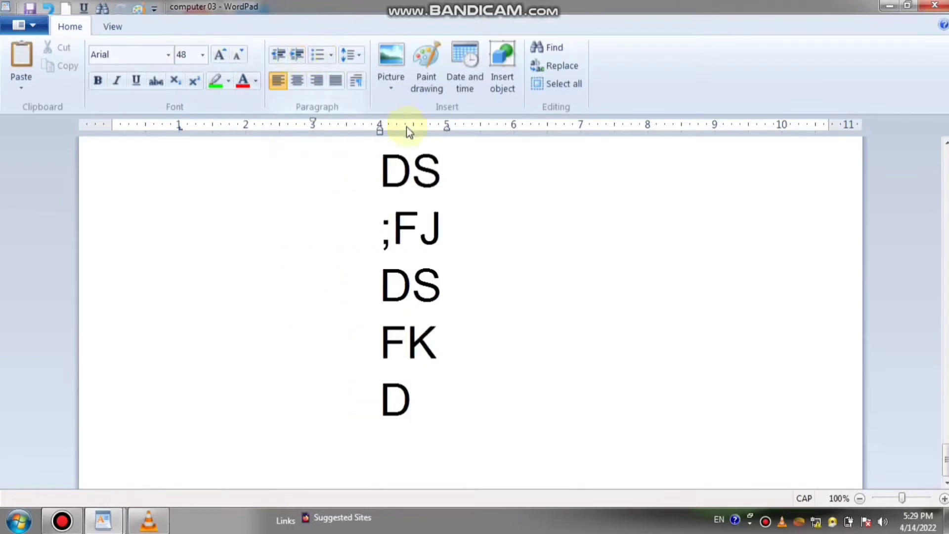
Step: Decrease the second sample paragraph's indent until its first line starts at 0 and the other lines at 1 on the ruler
left_click(278, 54)
left_click(279, 55)
left_click(278, 55)
left_click(279, 54)
left_click(278, 54)
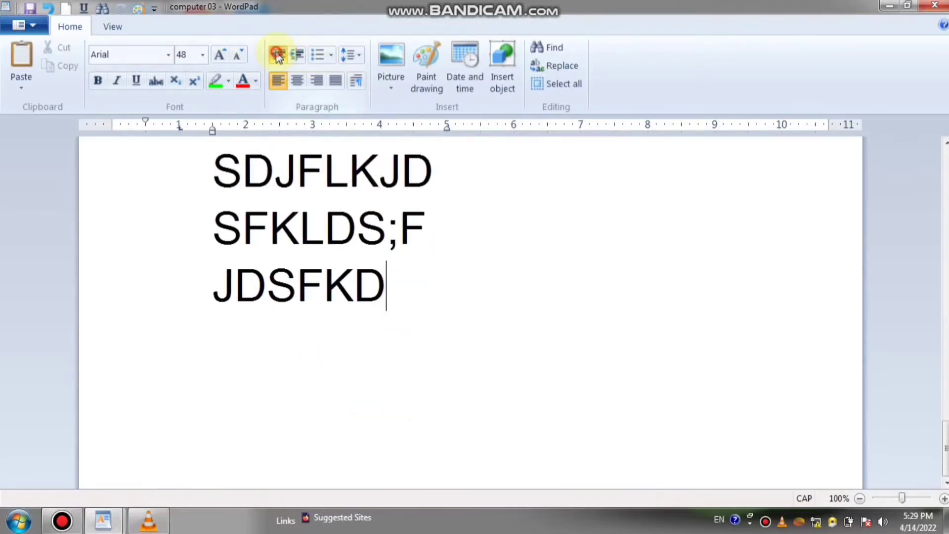
left_click(278, 54)
left_click(298, 57)
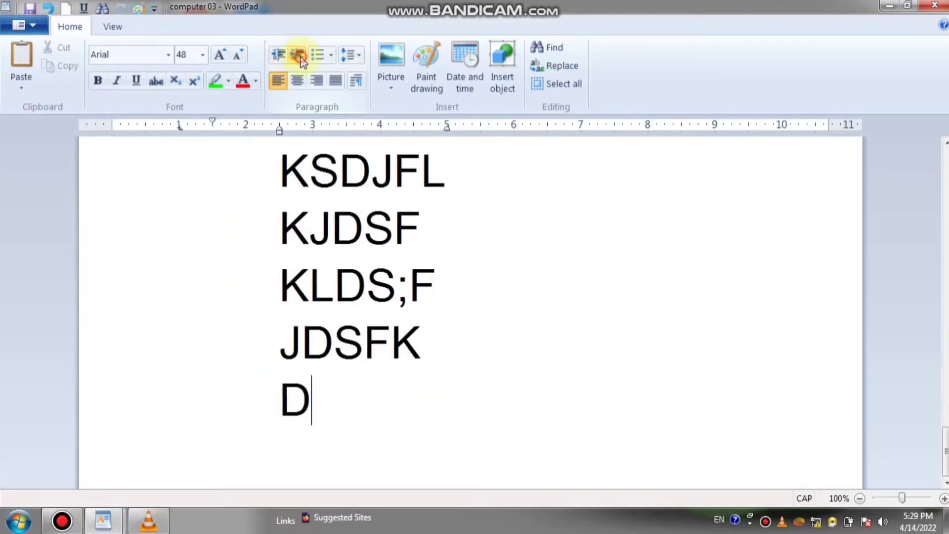
left_click(296, 58)
left_click(281, 58)
left_click(281, 59)
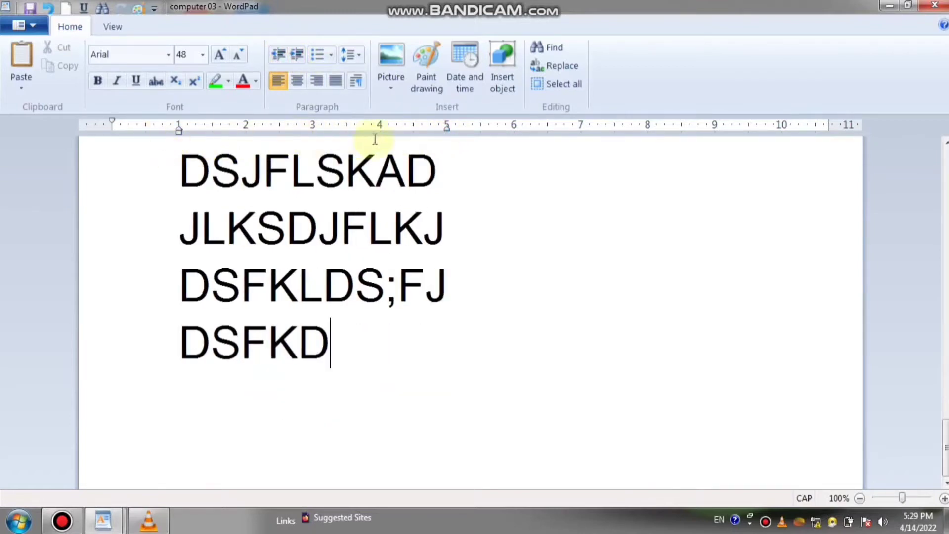
Step: Widen the second sample paragraph by setting its right indent to about 10.6 and its left indent to 0 on the ruler
mouse_move(448, 130)
left_mouse_down()
mouse_move(767, 148)
mouse_move(823, 127)
left_mouse_up()
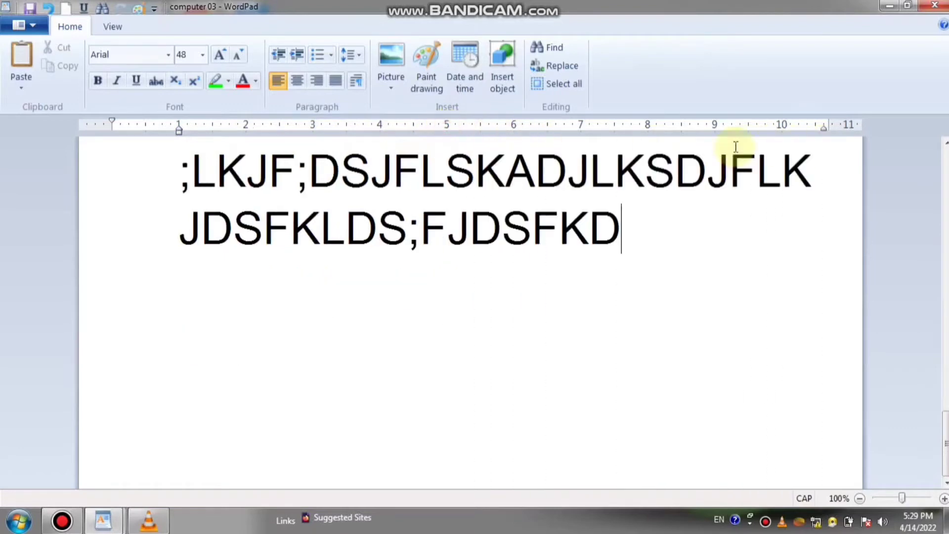
left_click_drag(179, 133, 112, 130)
Step: Increase the widened paragraph's indent by eight levels and decrease it back to the margin
left_click(297, 55)
left_click(297, 55)
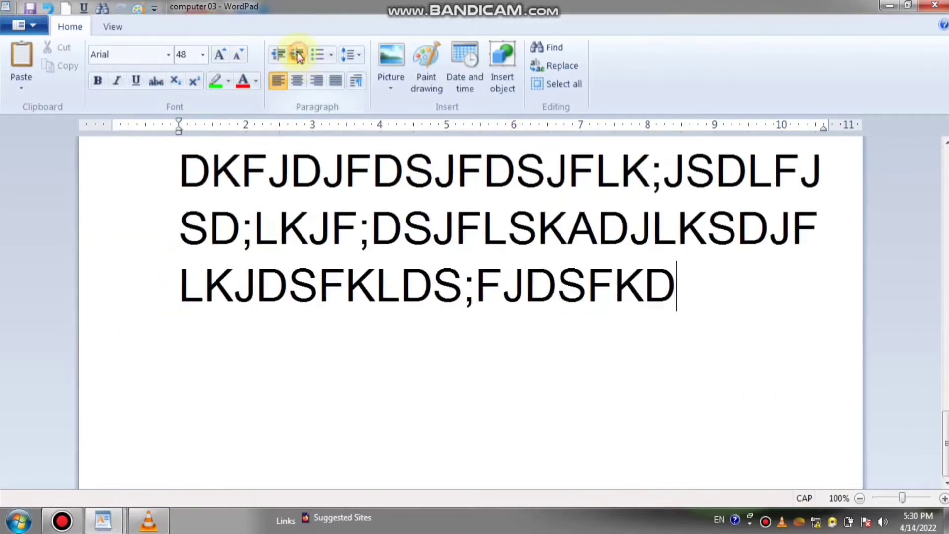
left_click(297, 55)
left_click(297, 55)
left_click(297, 55)
left_click(297, 54)
left_click(297, 55)
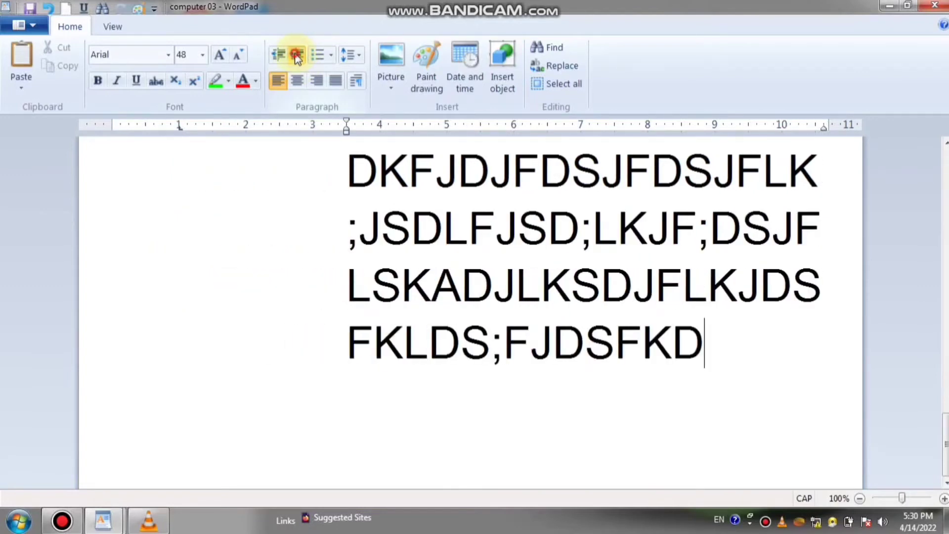
left_click(297, 55)
left_click(279, 57)
left_click(279, 57)
left_click(279, 57)
left_click(278, 58)
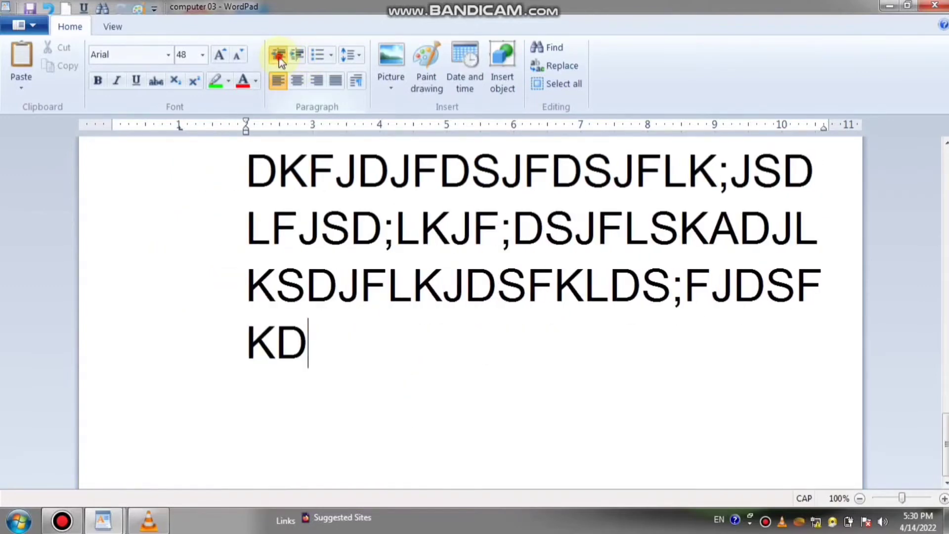
left_click(279, 58)
left_click(279, 57)
left_click(279, 58)
left_click(279, 57)
Step: Indent the DKFJDJFDS paragraph by six more levels and reduce the indent to 0 again
left_click(294, 54)
left_click(295, 54)
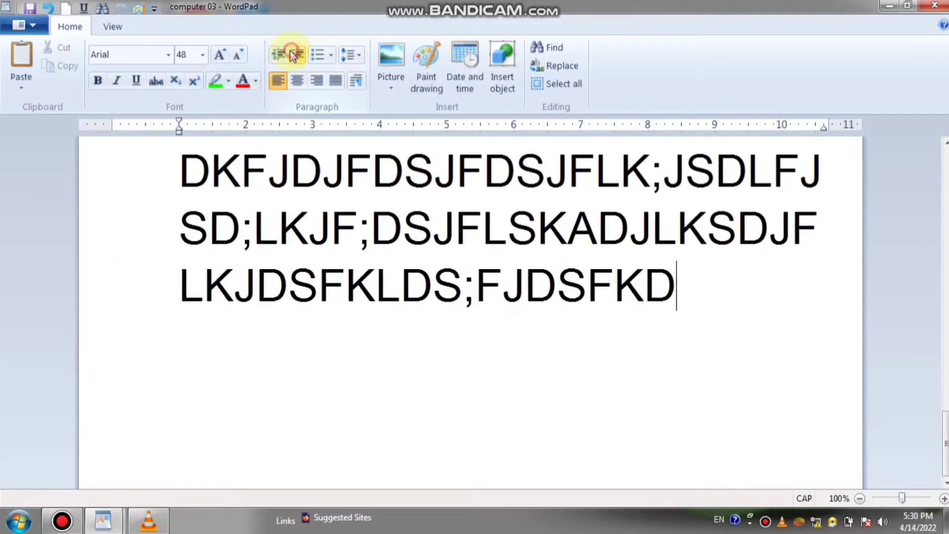
left_click(294, 53)
left_click(295, 54)
left_click(295, 53)
left_click(294, 54)
left_click(279, 57)
left_click(279, 57)
left_click(279, 58)
left_click(278, 58)
left_click(279, 57)
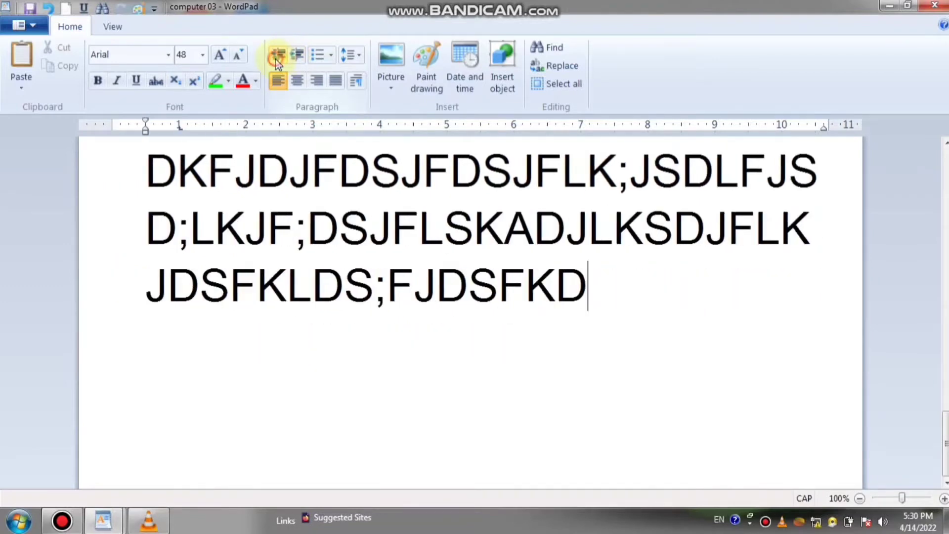
left_click(278, 57)
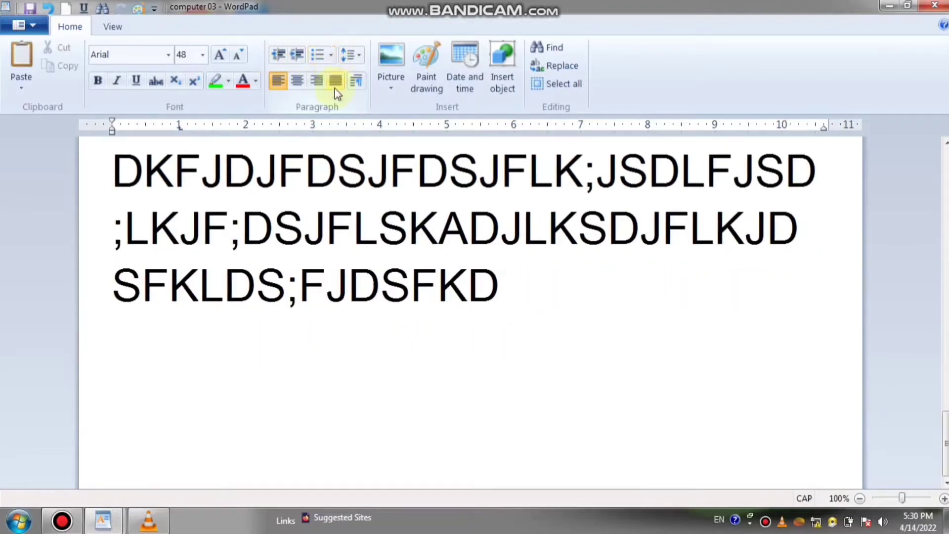
Step: Leave an empty line below the sample text and enter the heading TYPE OF COMPUTER
key("Return")
key("Return")
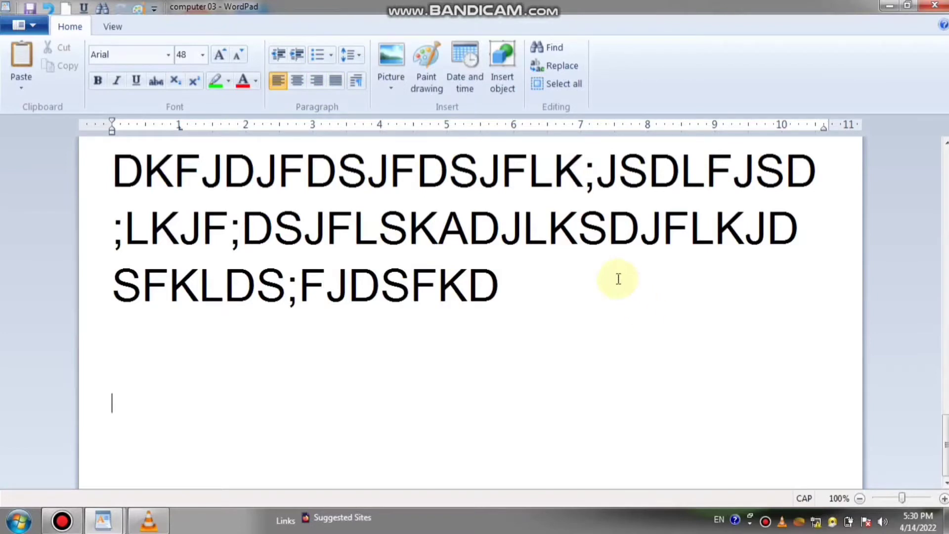
type("T")
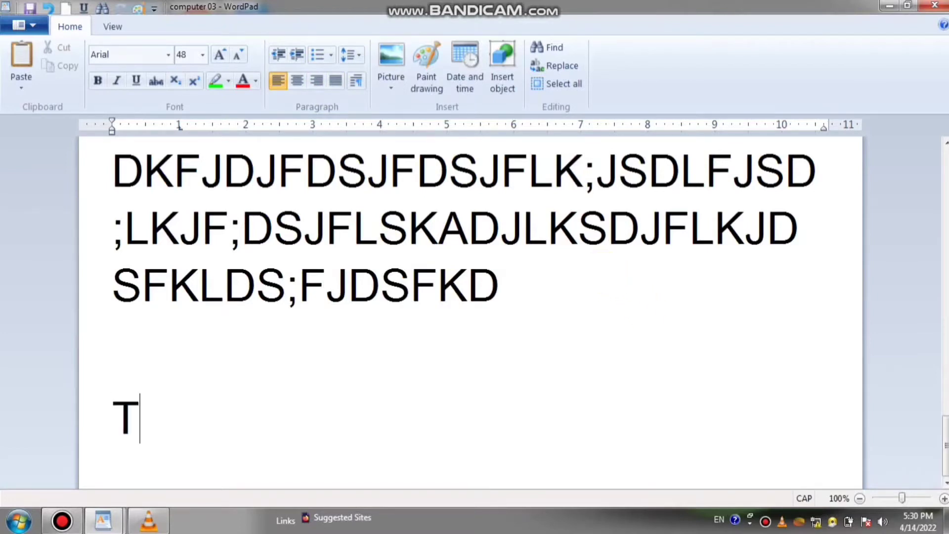
type("YPE OF")
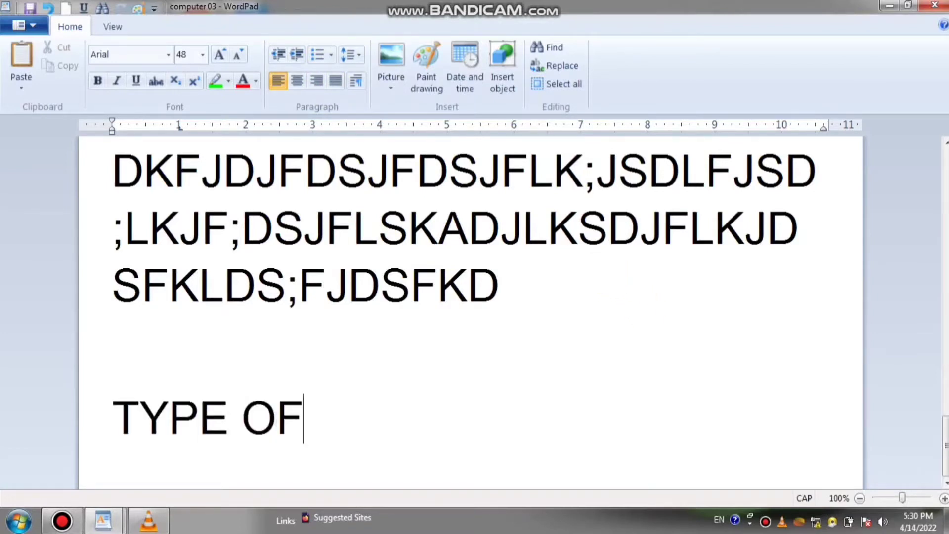
type(" COMPU")
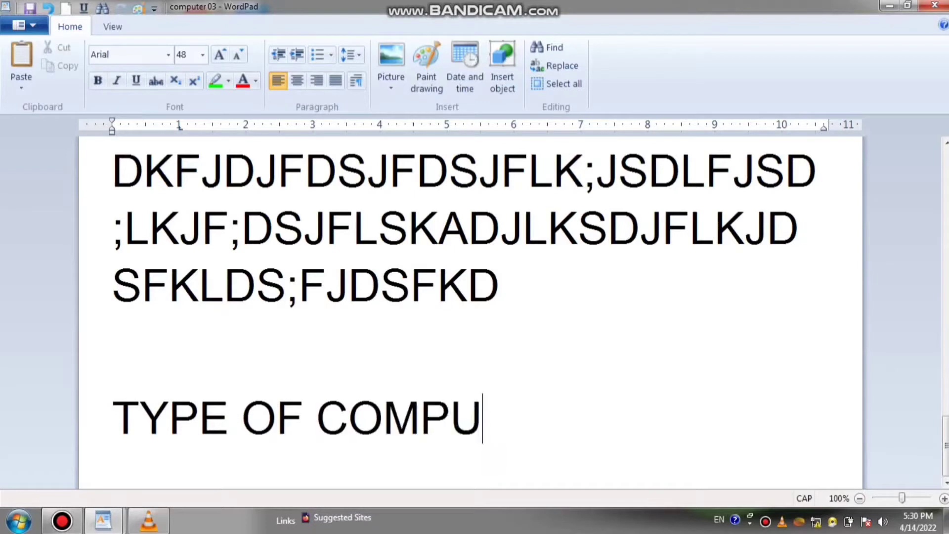
type("TER")
scroll(602, 374, "up", 1)
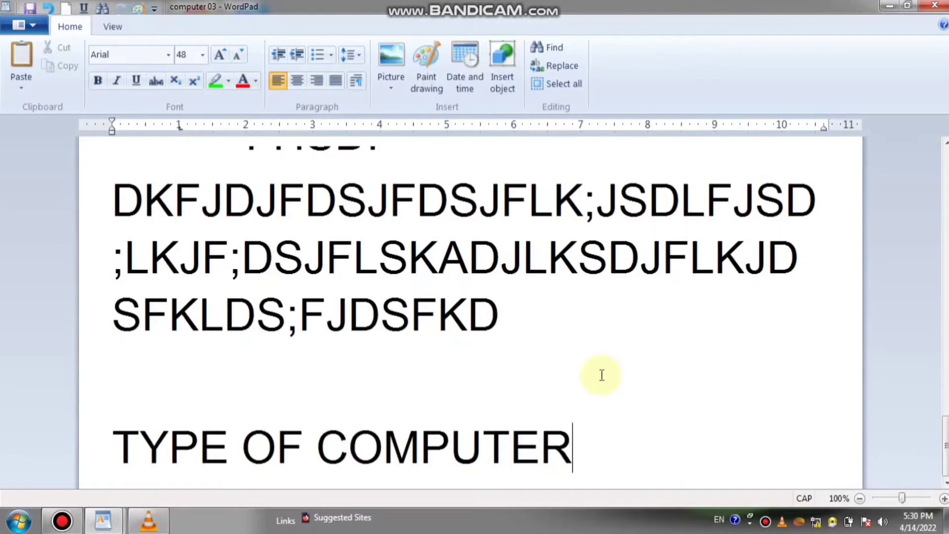
scroll(595, 390, "up", 1)
Step: Start a numbered list in the 1, 2, 3 style on a new line under the TYPE OF COMPUTER heading
key("Return")
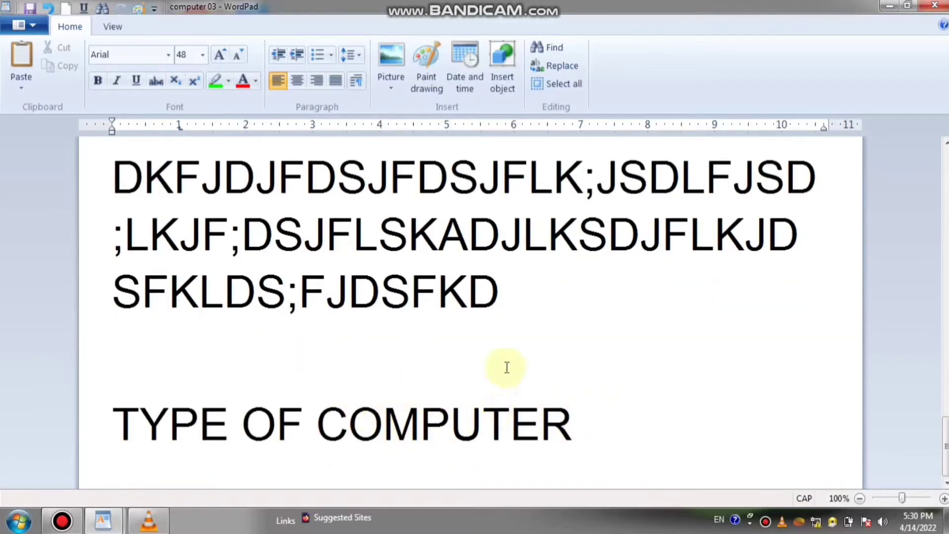
left_click(332, 58)
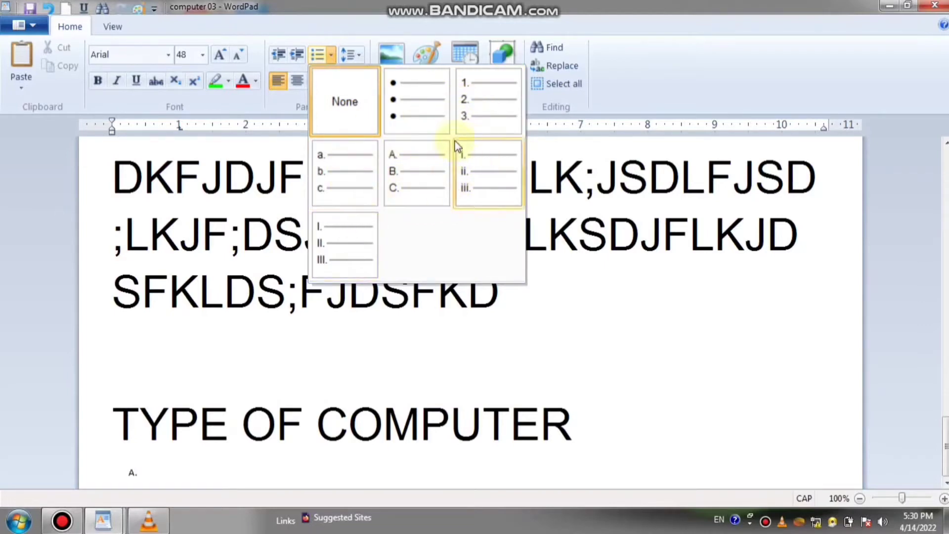
left_click(473, 102)
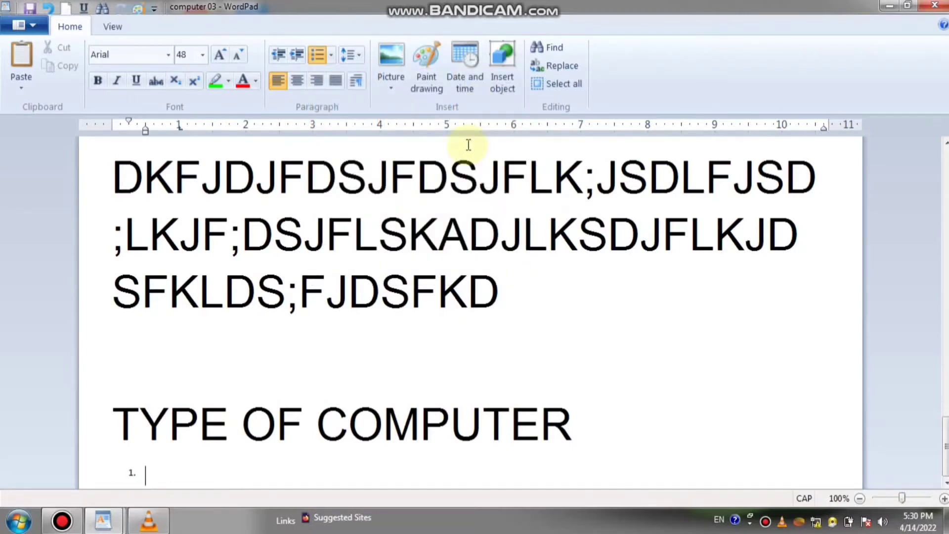
Step: Enter MINI COMPUTER and MICRO COMPUTER as the first two items of the numbered list
type("MINI COMPUTER")
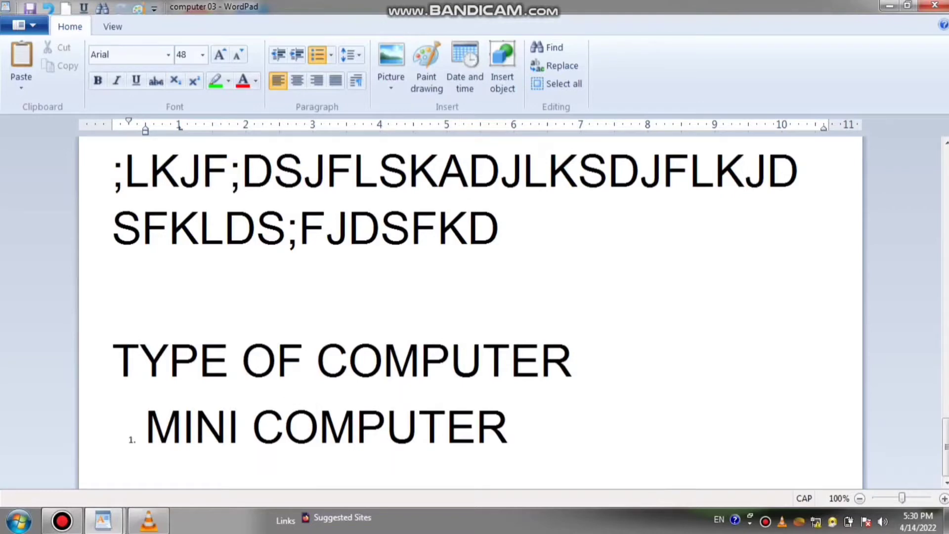
key("Return")
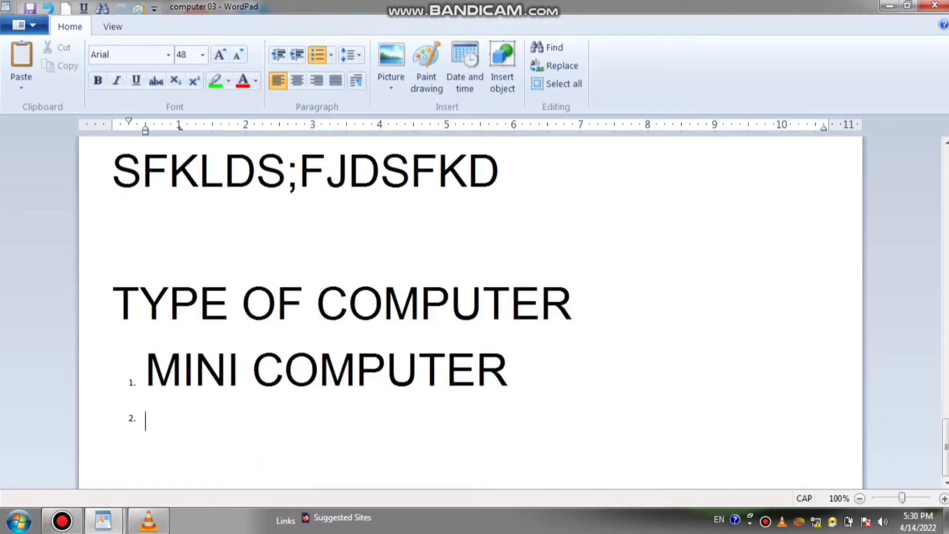
type("MICRO ")
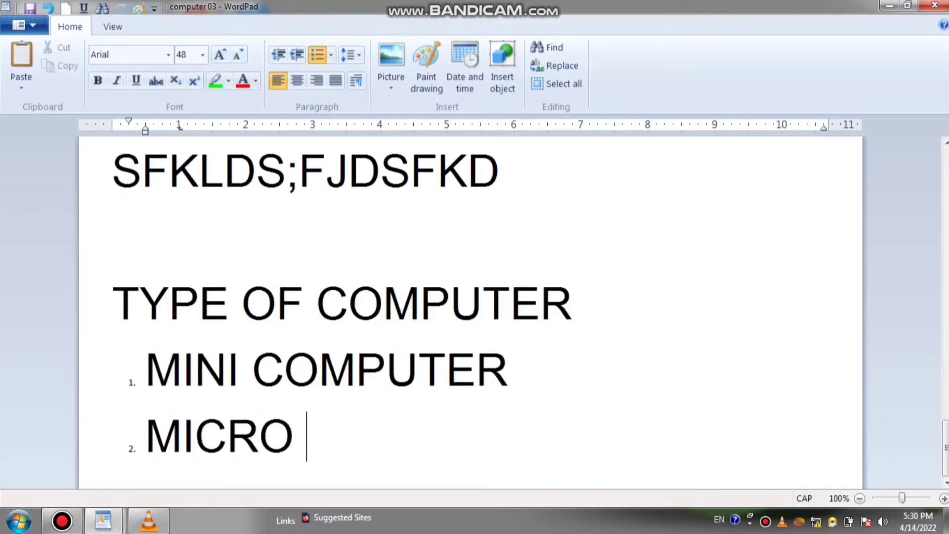
type("COMPUTER")
key("Return")
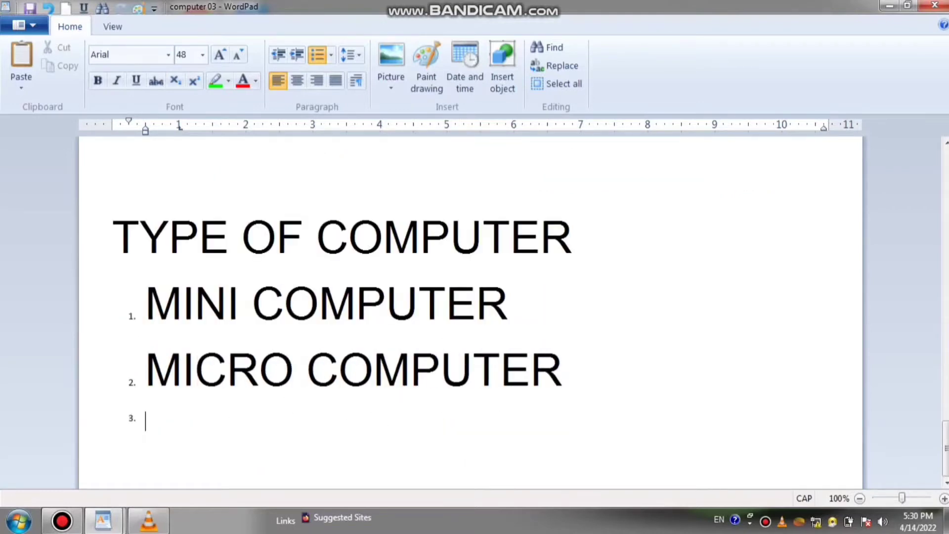
Step: Add MAINFRAME COMPUTER and SUPER COMPUTER as the third and fourth items of the numbered list
type("MAINFRA")
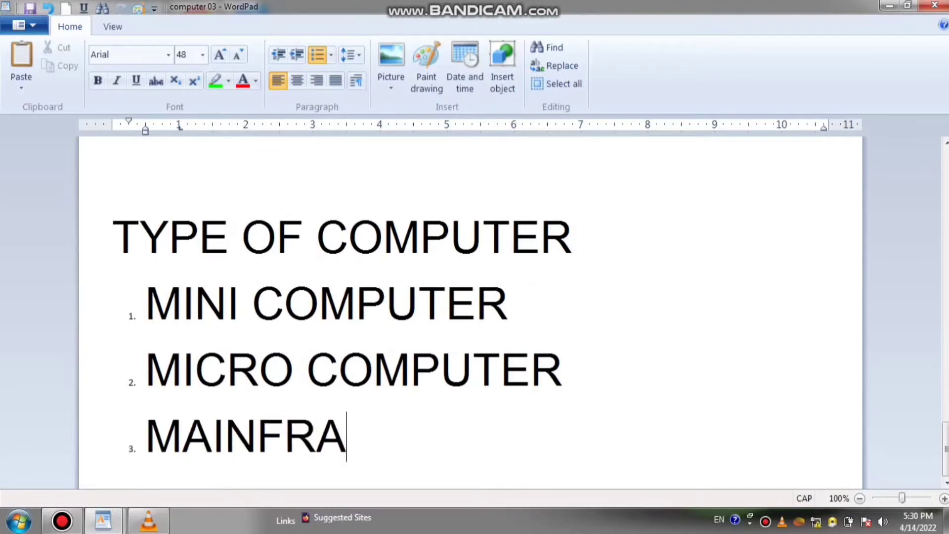
type("ME COMPUTER")
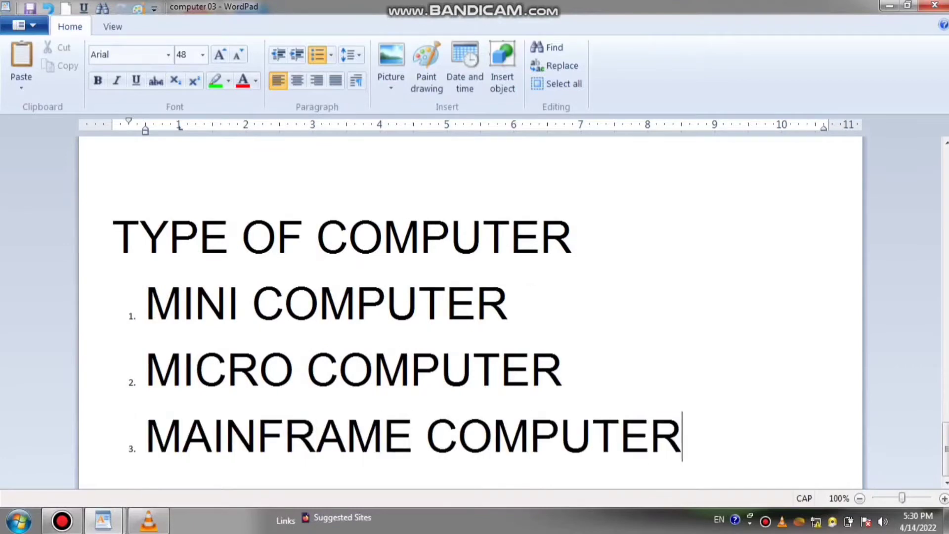
key("Return")
type("S")
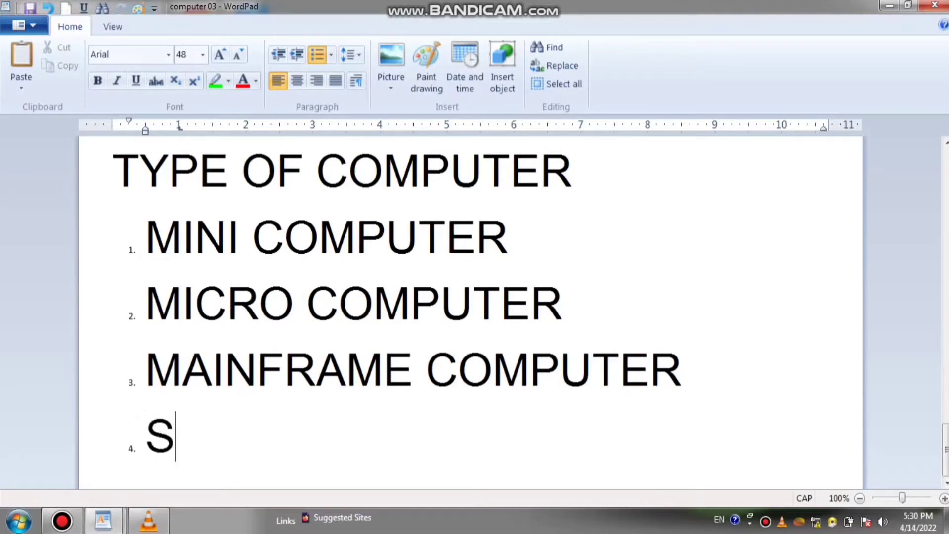
type("UPER COMPU")
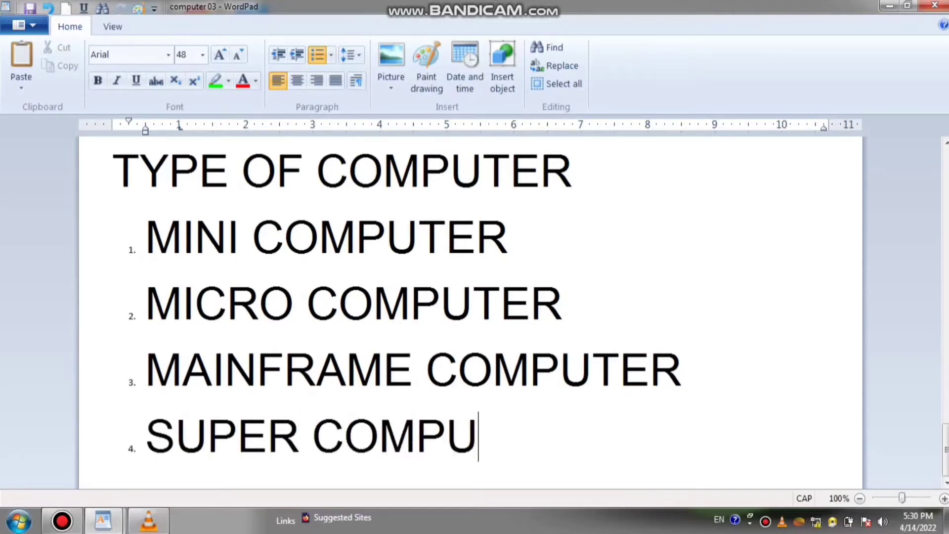
type("TER")
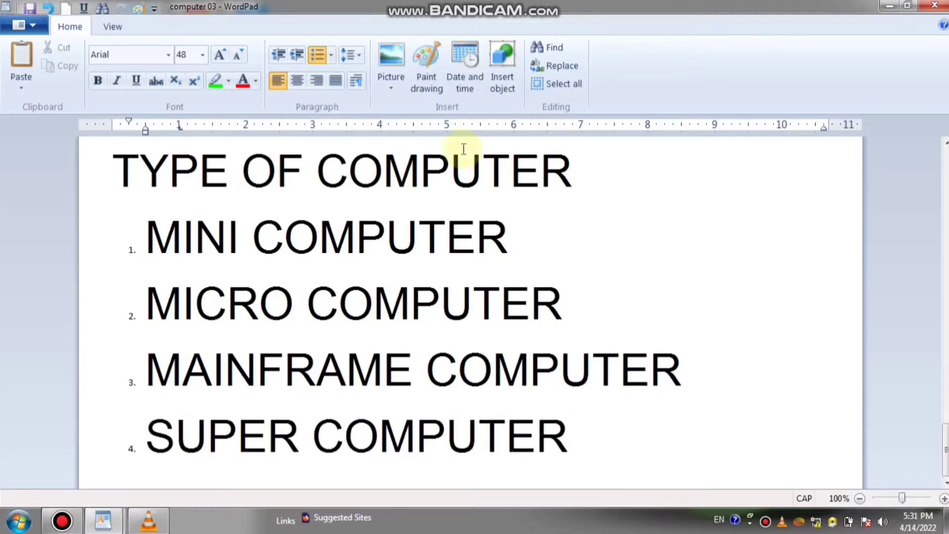
left_click(132, 248)
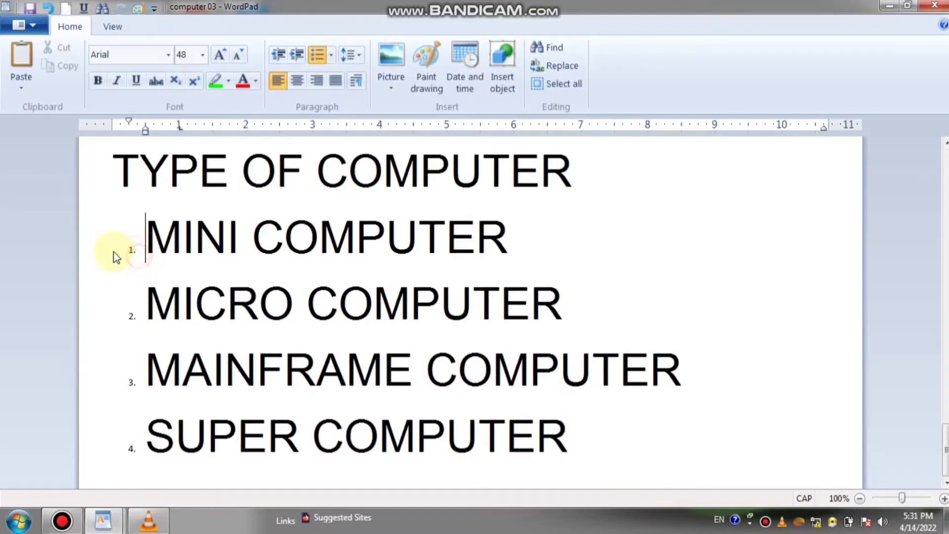
left_click(121, 252)
left_click(165, 301)
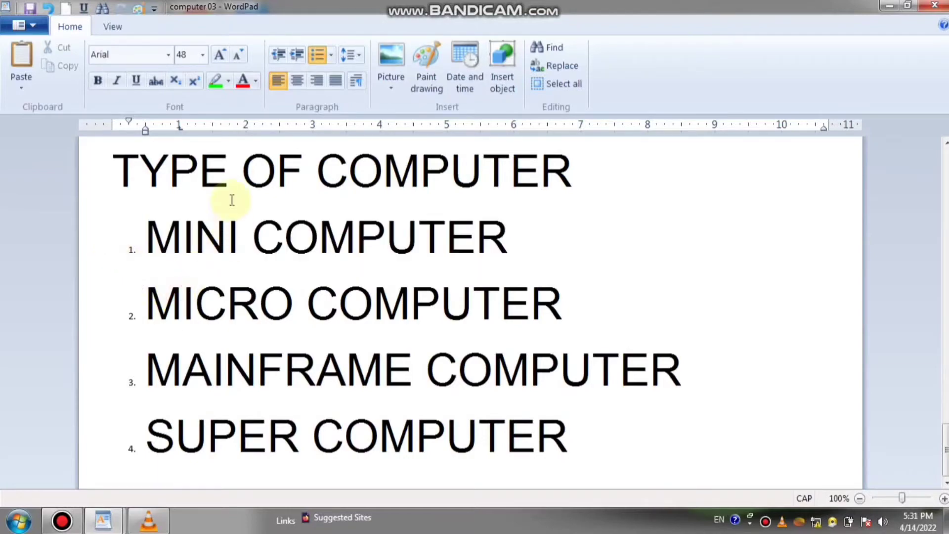
scroll(247, 213, "up", 5)
scroll(259, 222, "down", 6)
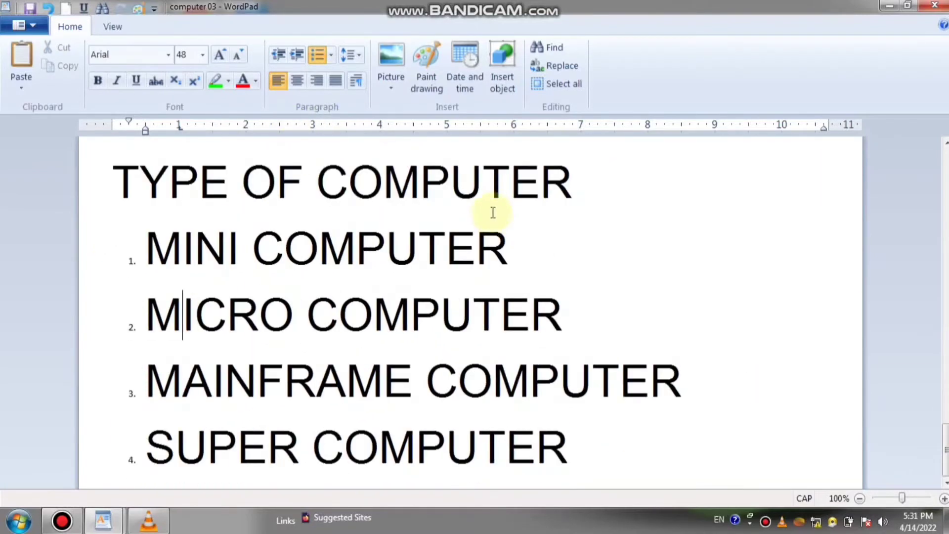
Step: Add a line after SUPER COMPUTER, set its list style to None and enter FDSFDF on it
left_click(662, 439)
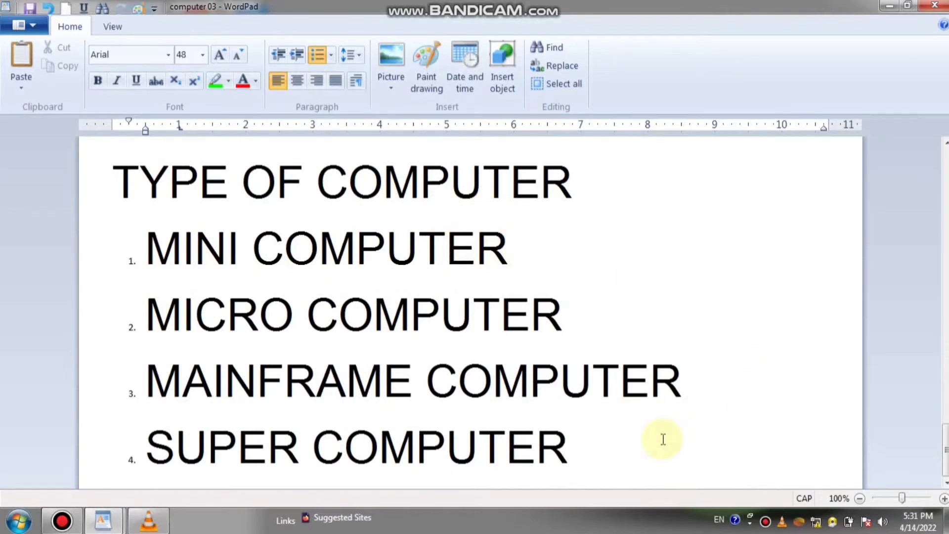
key("Return")
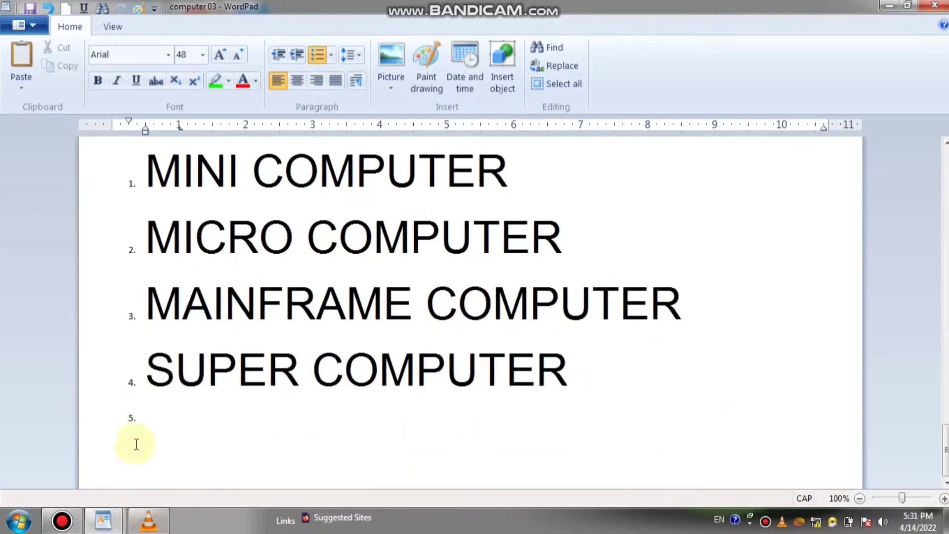
left_click(331, 58)
left_click(334, 101)
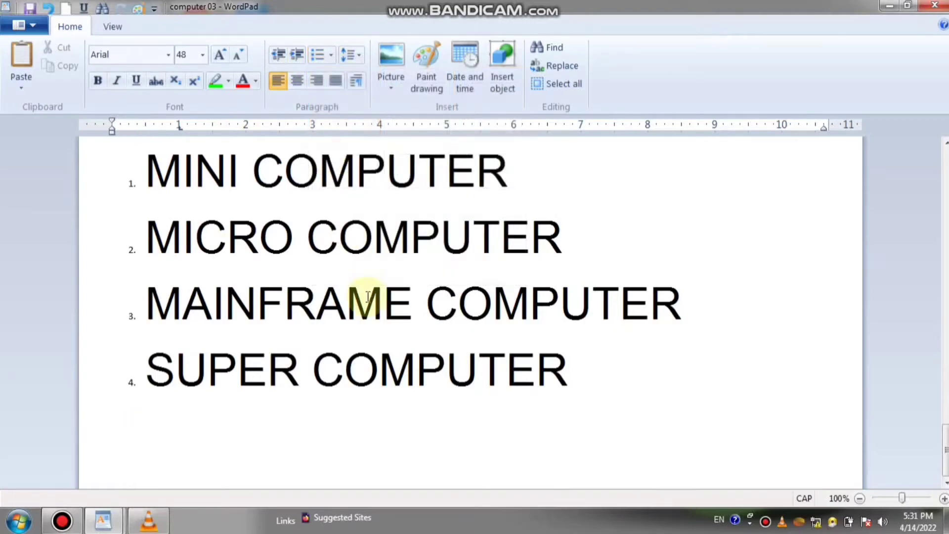
type("FDSFDF")
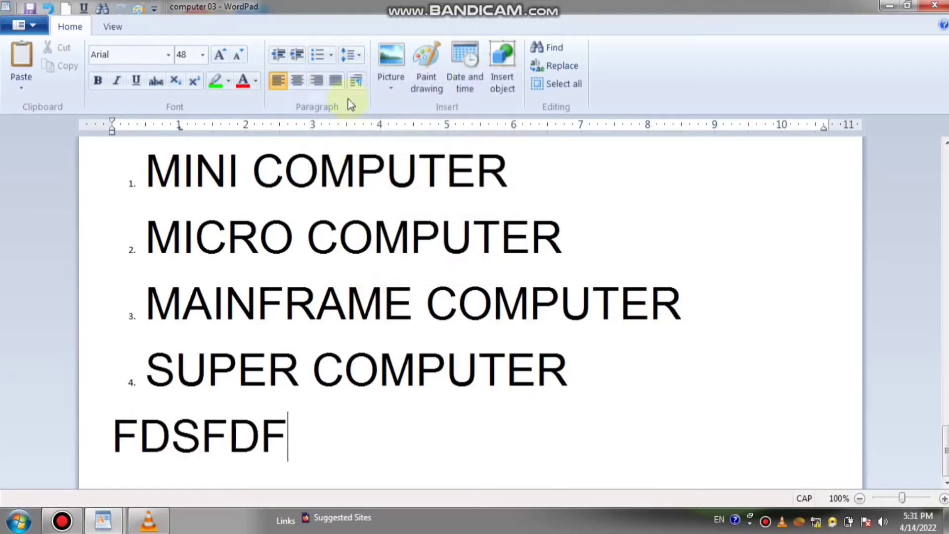
Step: Turn the FDSFDF line into a bulleted list and add the items FDDSF and DFDSFDSF
left_click(331, 55)
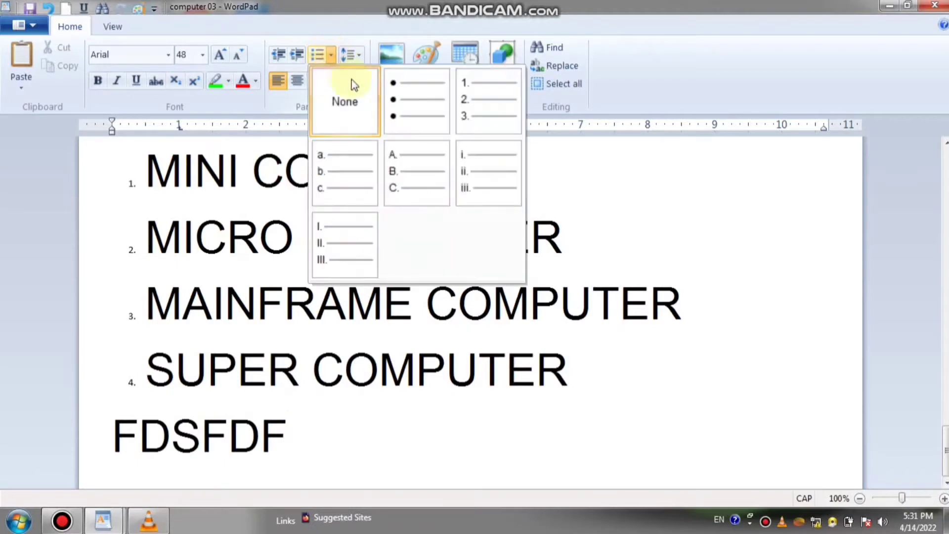
left_click(415, 100)
key("Return")
type("FDDSF")
key("Return")
type("DFDSFDSF")
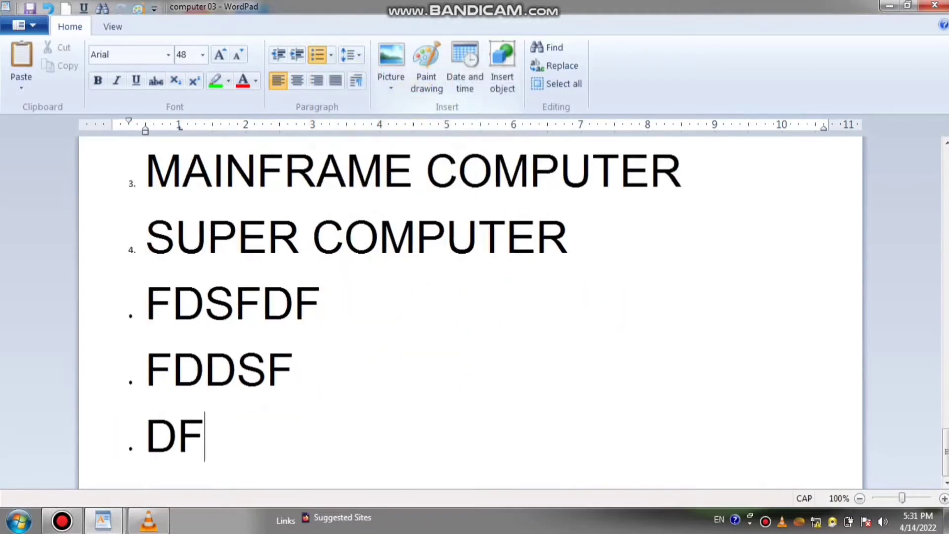
Step: Continue the bulleted list with the items DFSDGDFGDF, GDFGDF and FDGDFG
key("Return")
type("DFSDGDFGDF")
key("Return")
type("GDFGDF")
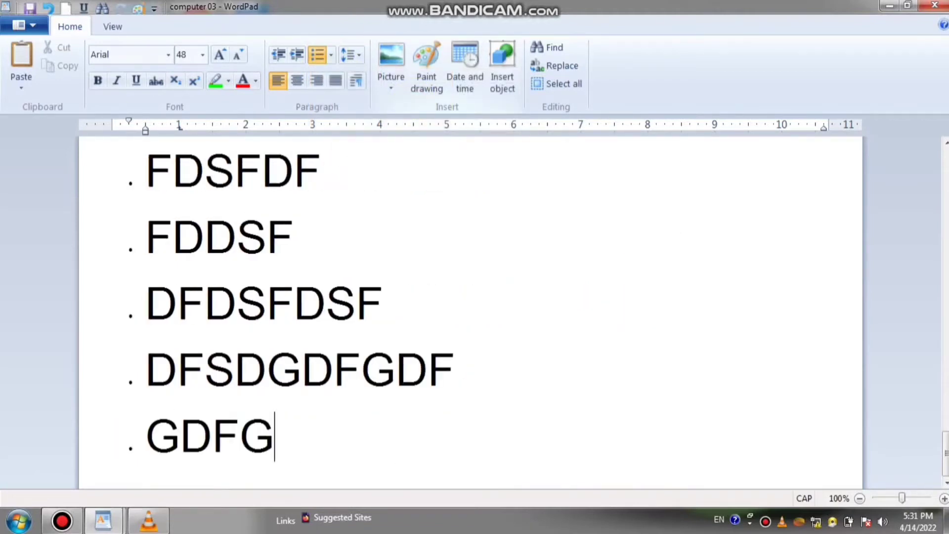
key("Return")
type("FDGDFG")
Step: Finish the bulleted list with the items FGDFGFD, GDFG and FGDFG
key("Return")
type("FGDFGFD")
key("Return")
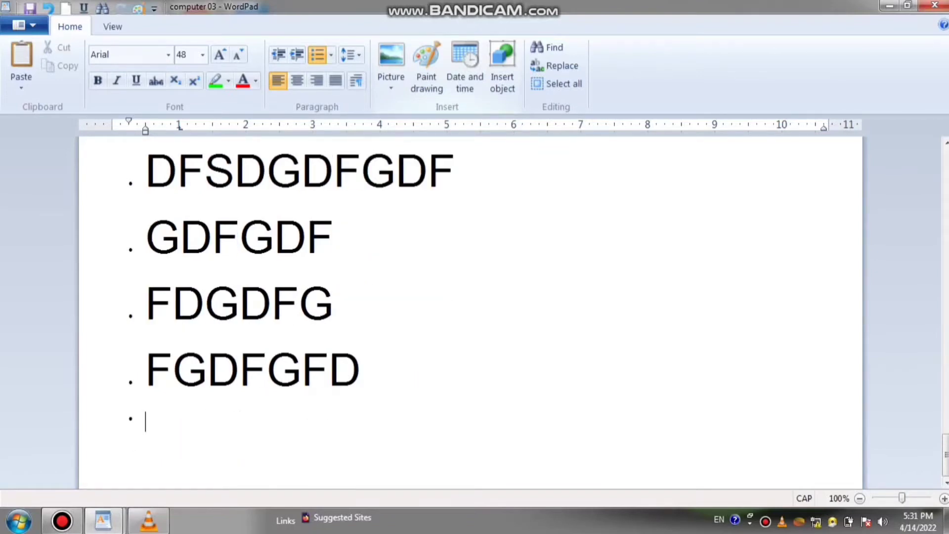
type("GDFG")
key("Return")
type("FGDFG")
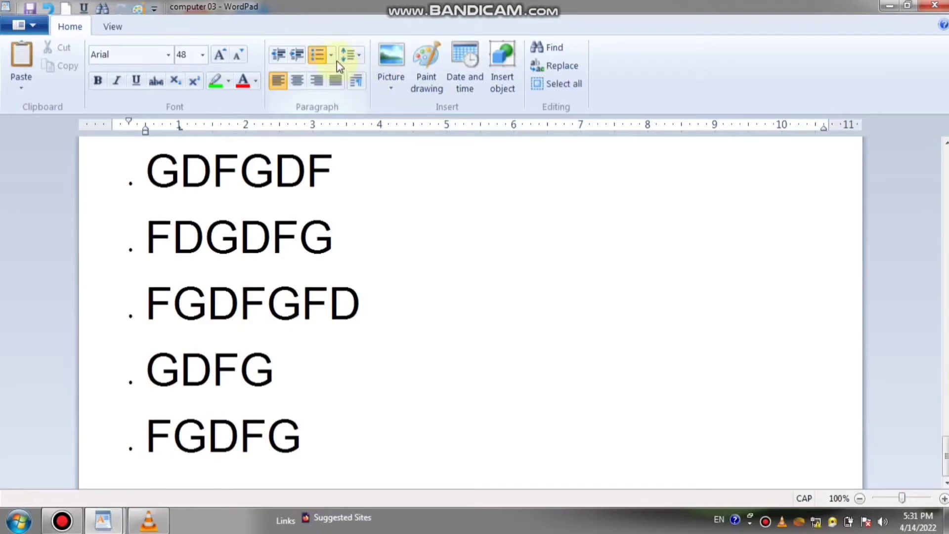
Step: Set the line spacing of the four numbered items, MINI COMPUTER to SUPER COMPUTER, to 2
scroll(398, 180, "up", 12)
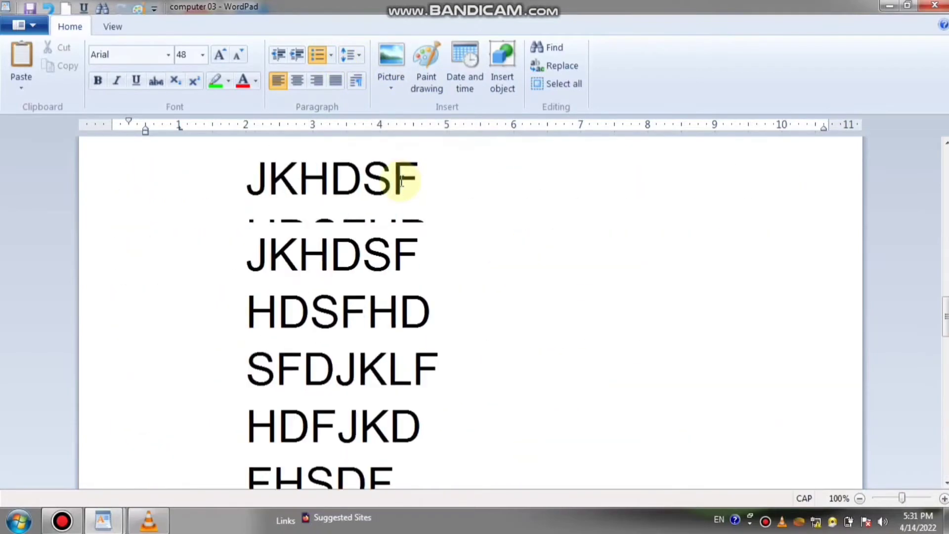
scroll(406, 190, "up", 15)
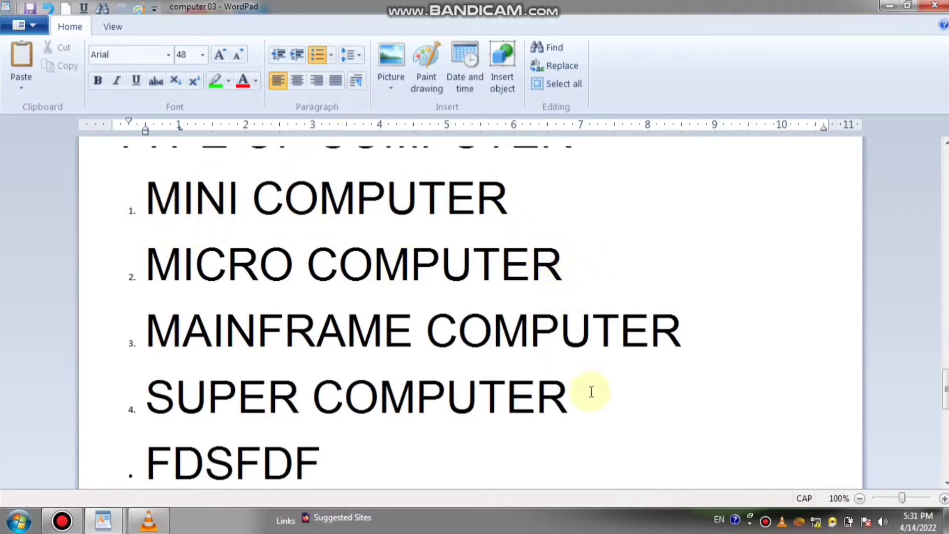
left_click_drag(592, 391, 257, 228)
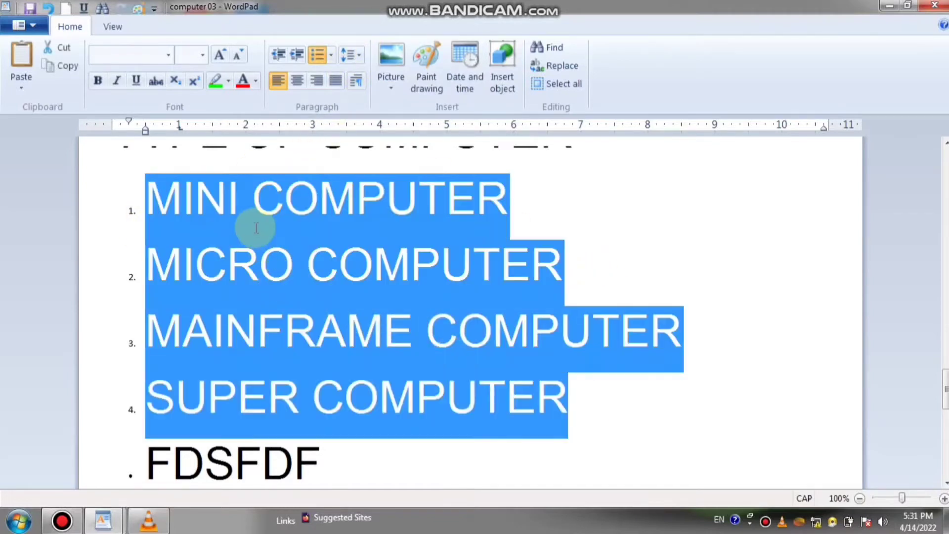
left_click(358, 58)
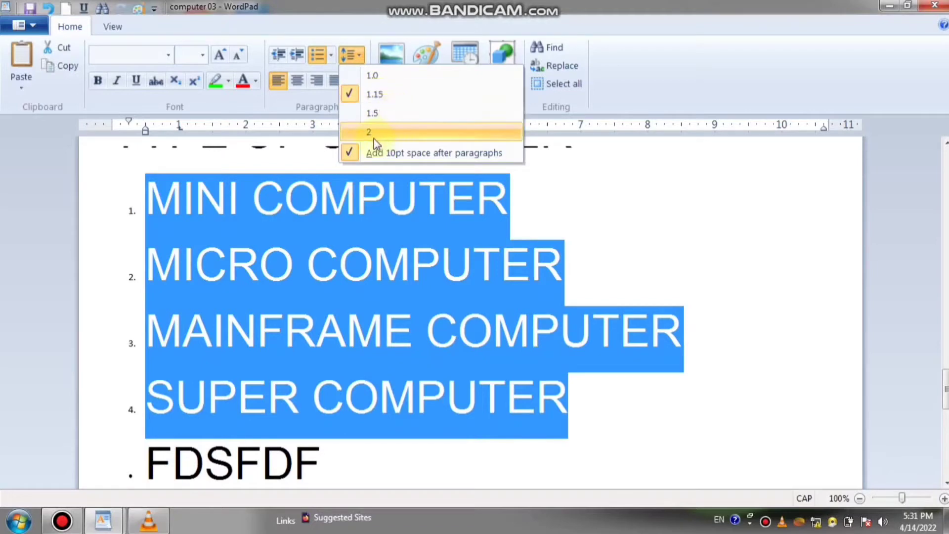
left_click(390, 137)
left_click(364, 257)
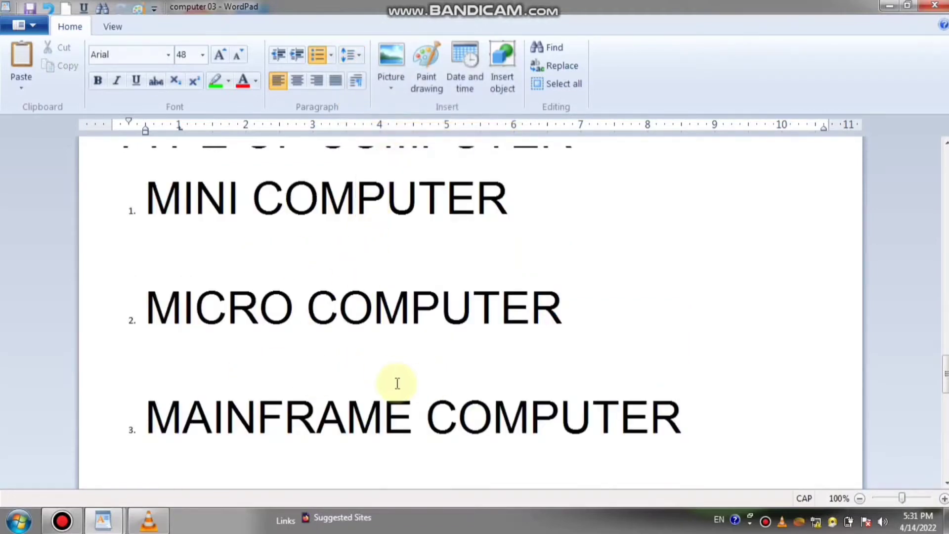
Step: Set the line spacing of the MICRO, MAINFRAME and SUPER COMPUTER items to 1.0
scroll(376, 364, "down", 5)
scroll(277, 336, "up", 8)
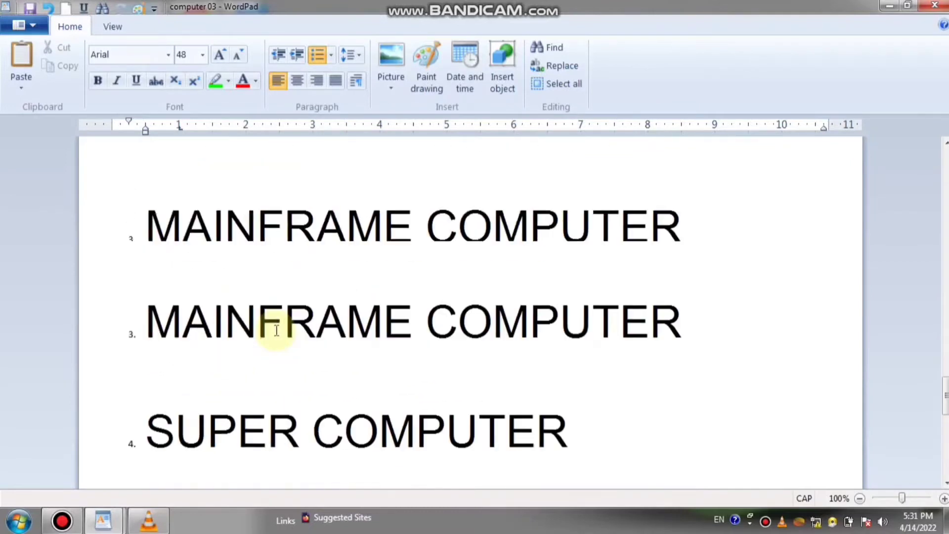
scroll(279, 339, "down", 5)
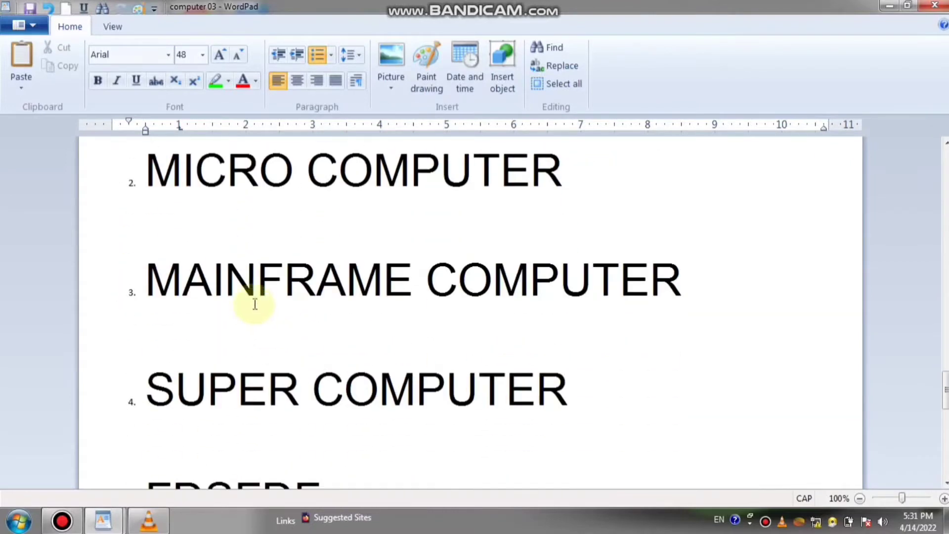
left_click_drag(574, 386, 407, 202)
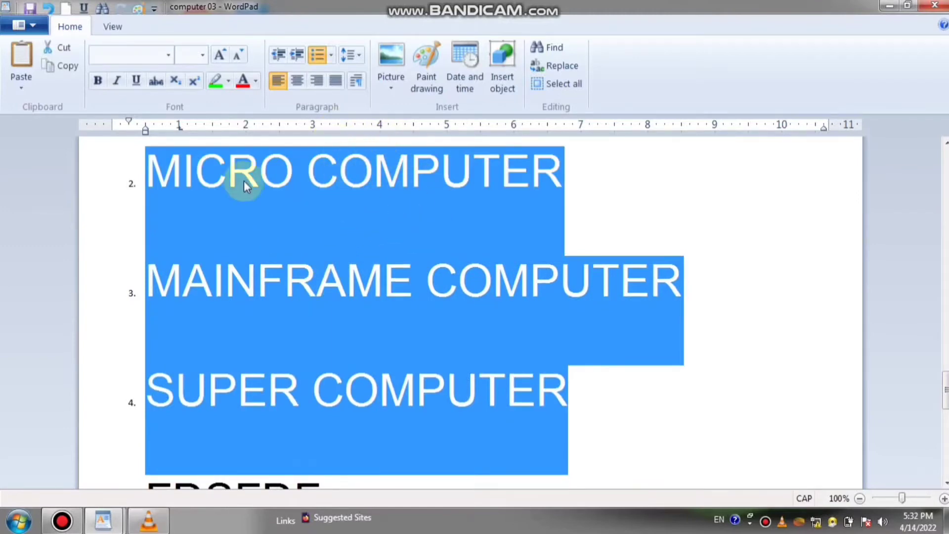
left_click(354, 59)
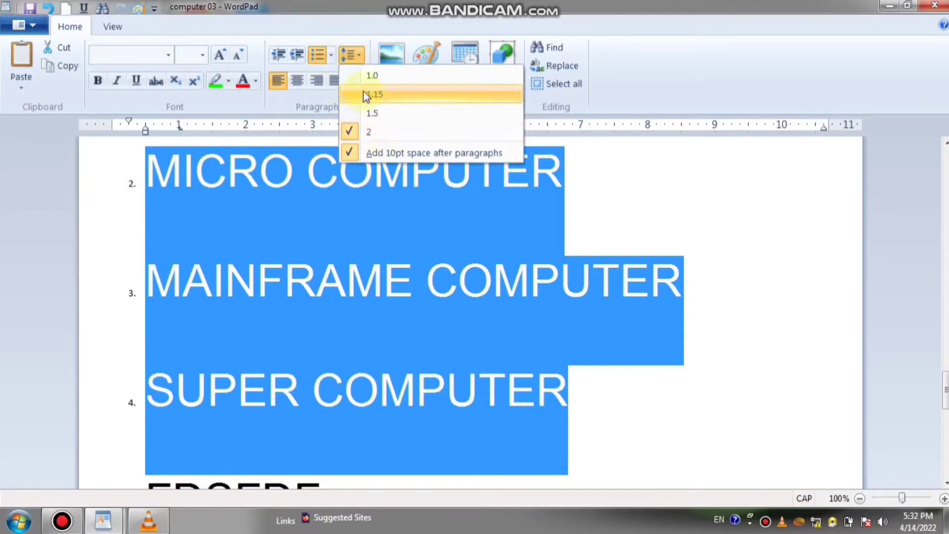
left_click(365, 77)
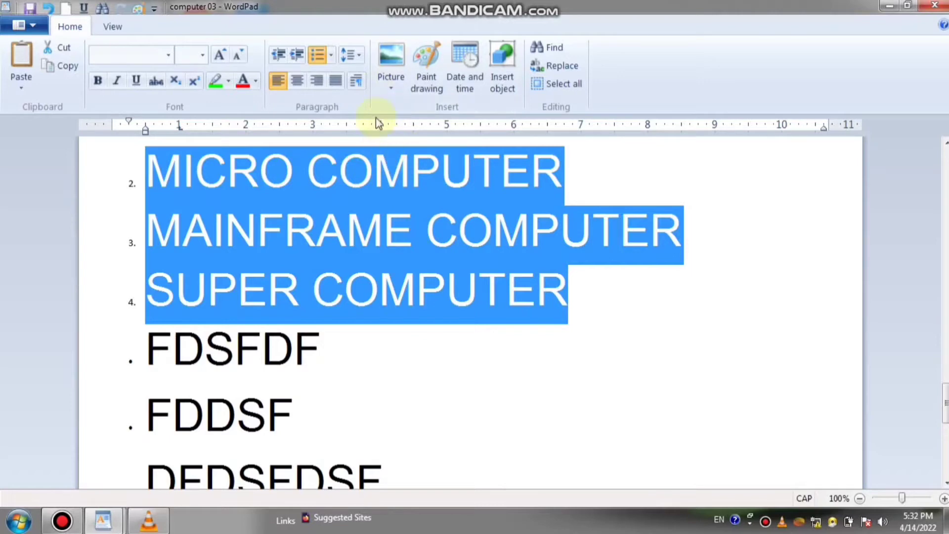
Step: Remove the 10pt space after paragraphs from the MICRO, MAINFRAME and SUPER COMPUTER items and deselect them
left_click(360, 54)
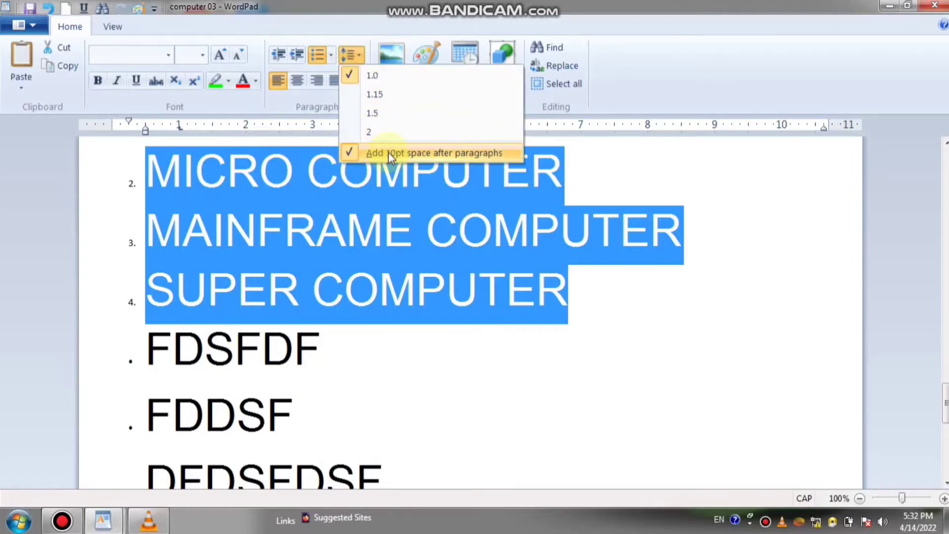
left_click(449, 153)
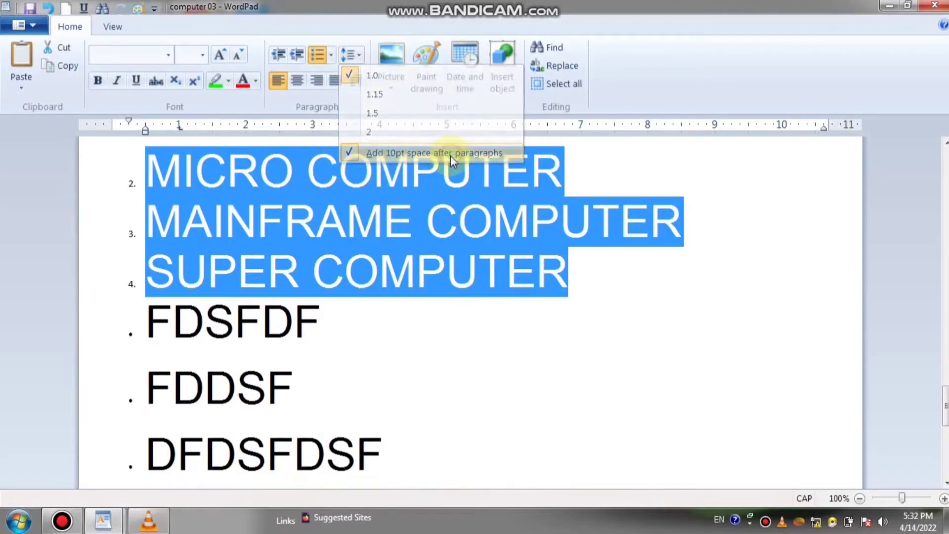
left_click(415, 193)
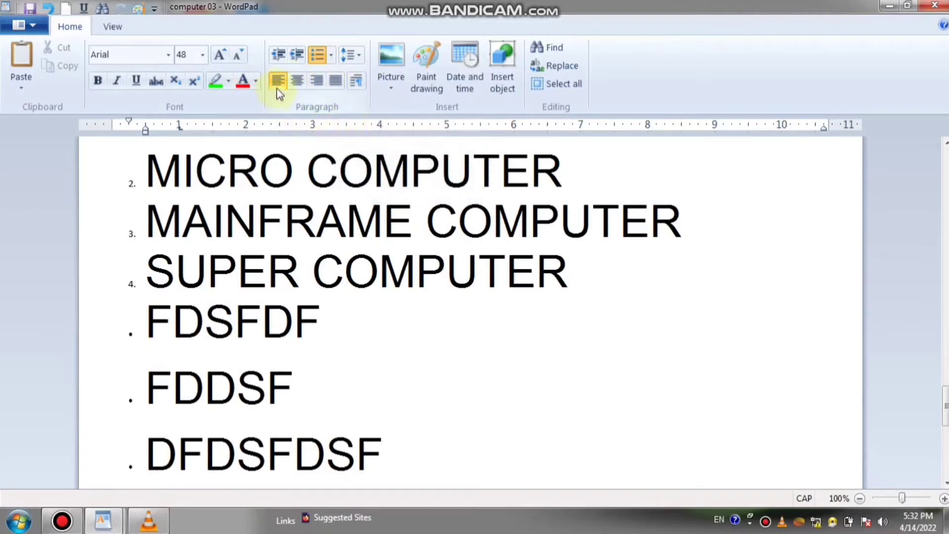
left_click(434, 411)
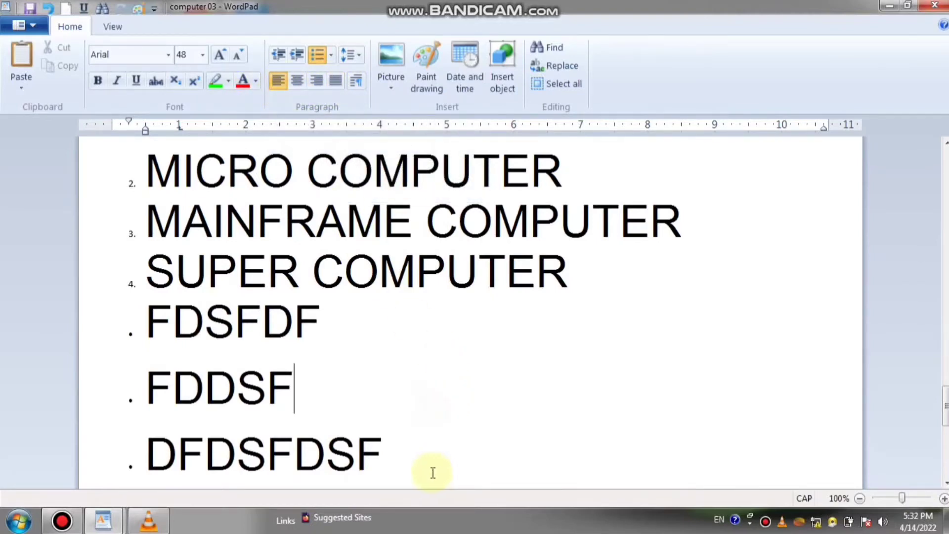
Step: Delete the entire contents of the document, including all numbered and bulleted items
scroll(430, 472, "down", 3)
scroll(437, 430, "down", 1)
left_click(424, 438)
key("Return")
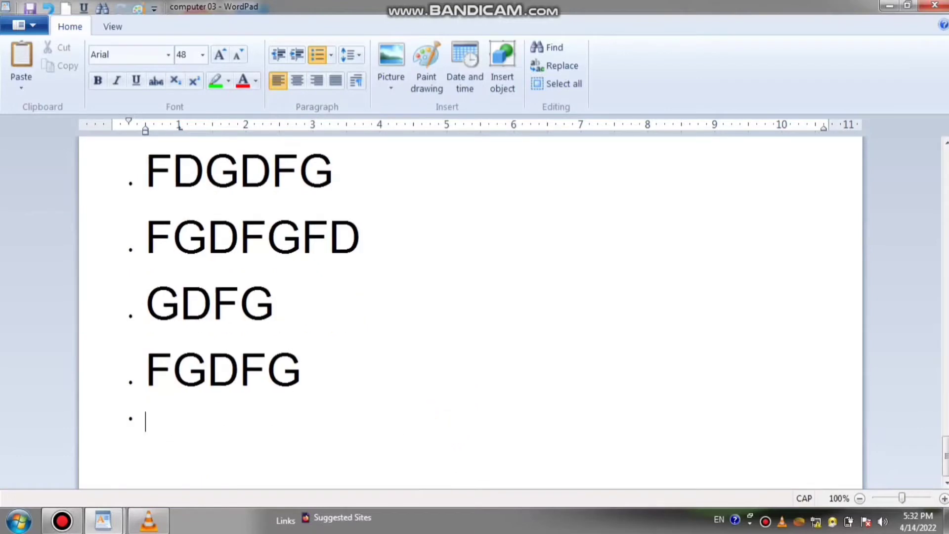
key("ctrl+a")
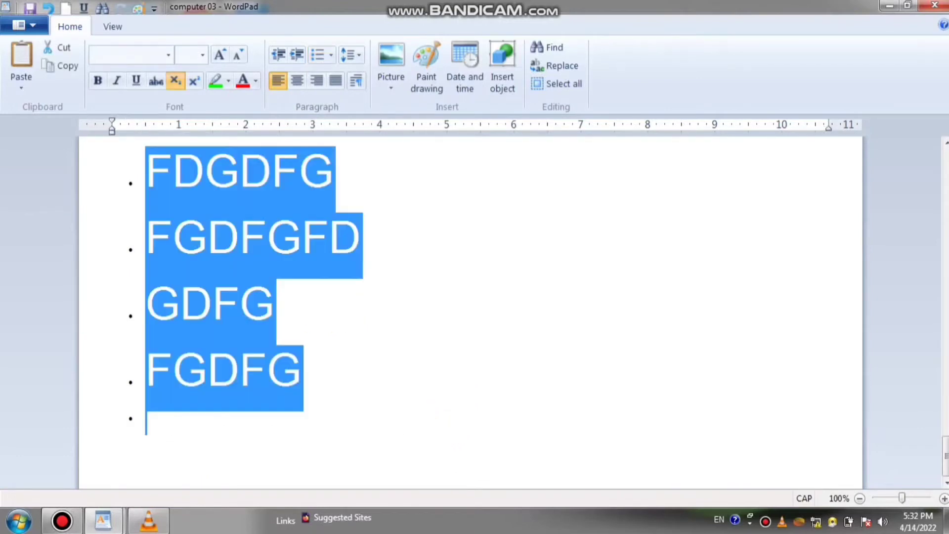
key("Delete")
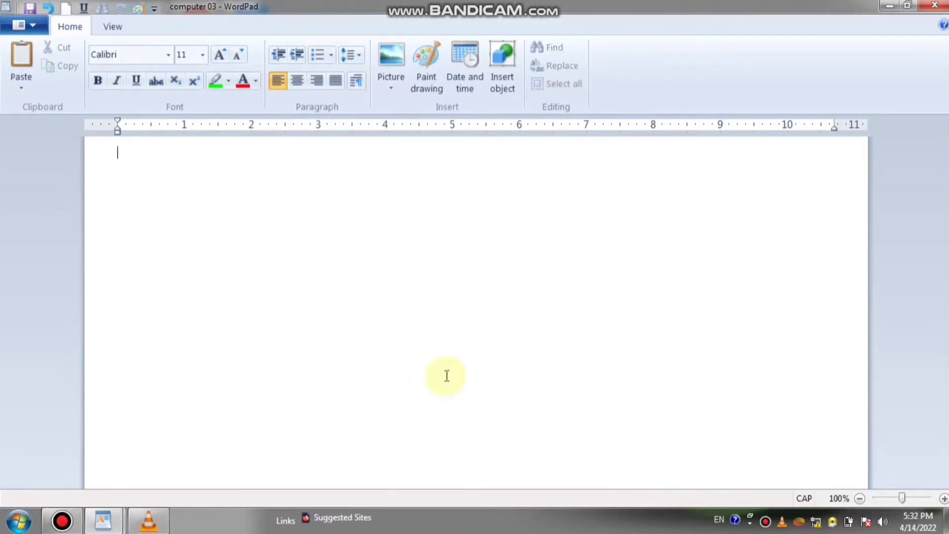
Step: Increase the font size to 26 and enter the paragraph WORDPAD FDSFADJS DKLJF SDLKJFSDLKJF DJFKSLDJFKLDSJFDJF;LKDSJFLKSDJ;;FLKDSLFK;JDS;FLKJDSFLJKDSLFJK
left_click(220, 55)
left_click(221, 55)
left_click(220, 56)
type("N")
key("BackSpace")
type("W")
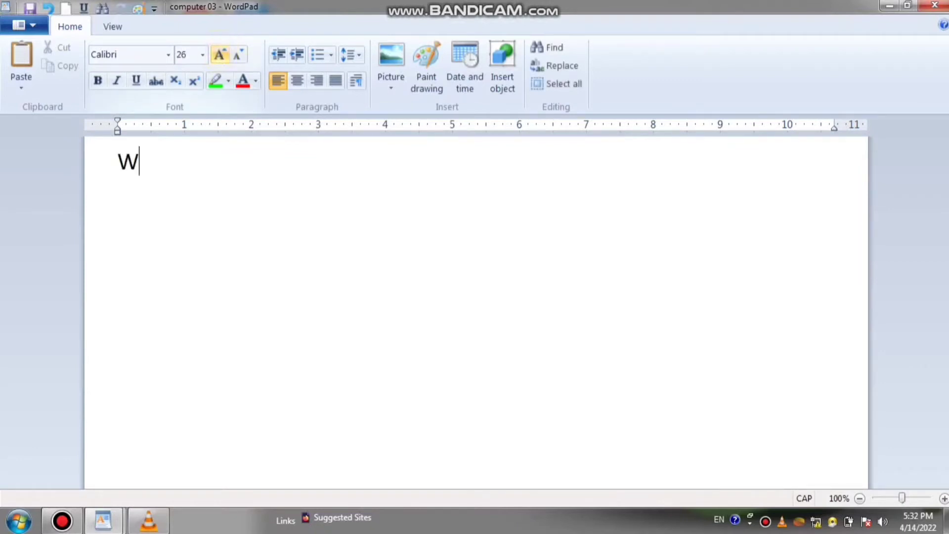
type("ORDPAD ")
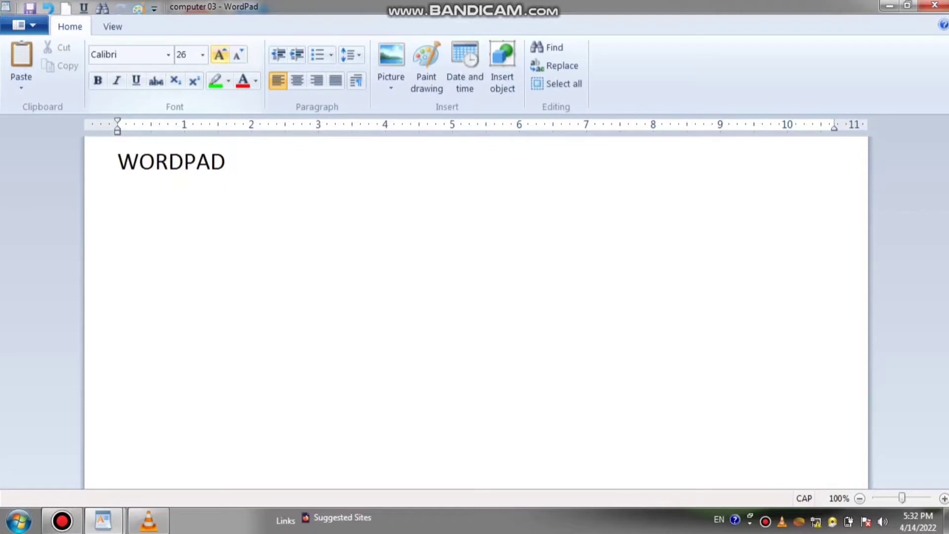
type("FDSFADJS ")
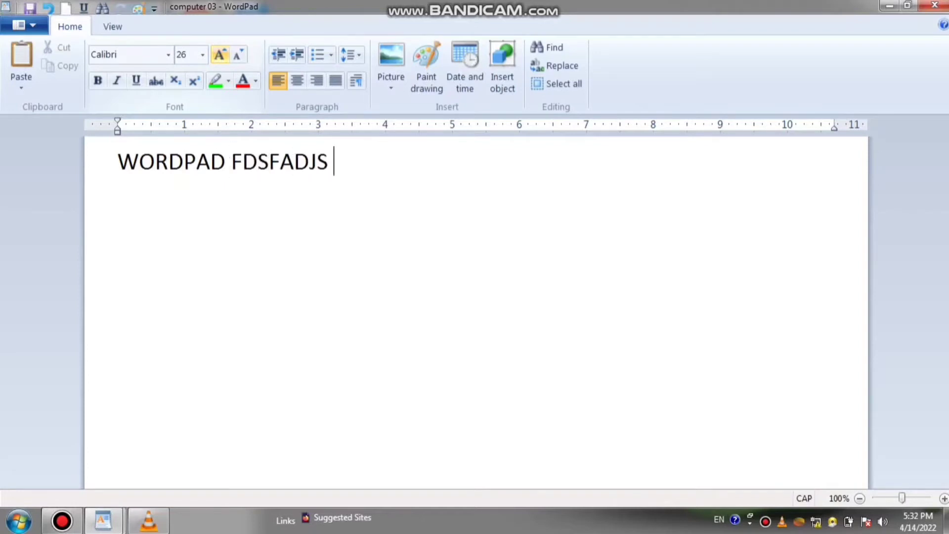
type("DKLJF SDLKJFSDLKJF DJFKSLDJFKLDSJFDJF")
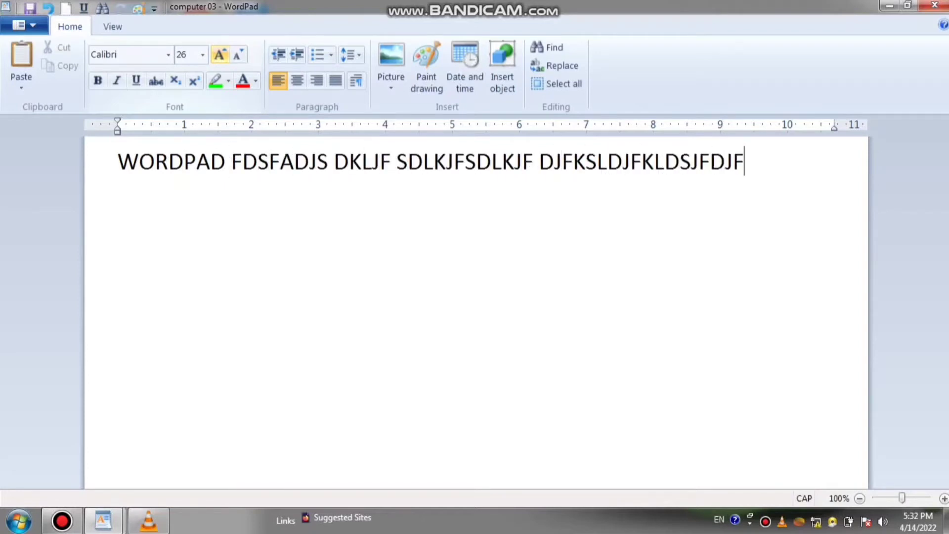
type(";LKDSJFLKSDJ;;FLKDSLFK;JDS;FLKJDSFLJKDSLFJK")
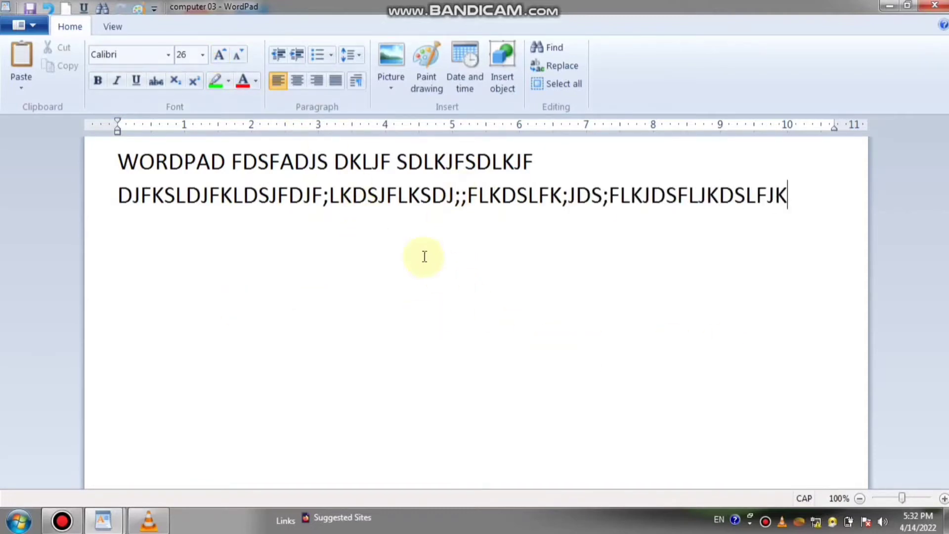
Step: Center the paragraph and add the centered lines DJFKDJFJDFKLJDKLF;DJS, DFKSDJFDSKLFJDSKLJFSDKL FJDS FKLJDS FKL;DSJKLF, DSFKJSDFKLJDS FKLJDSF;KL and DFKJDSLKF; JDS LKF;J
left_click(298, 82)
key("Return")
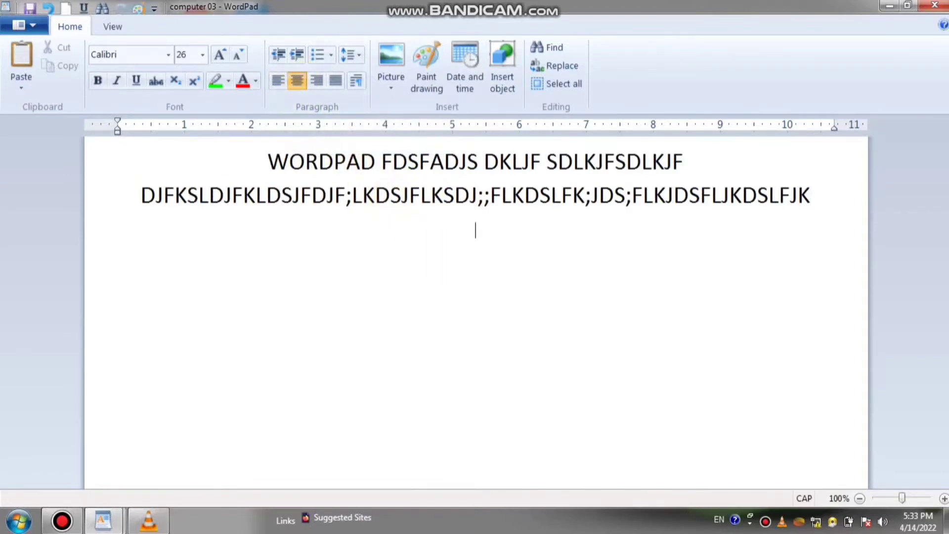
type("DJFKDJFJDFKLJDKLF;DJS ")
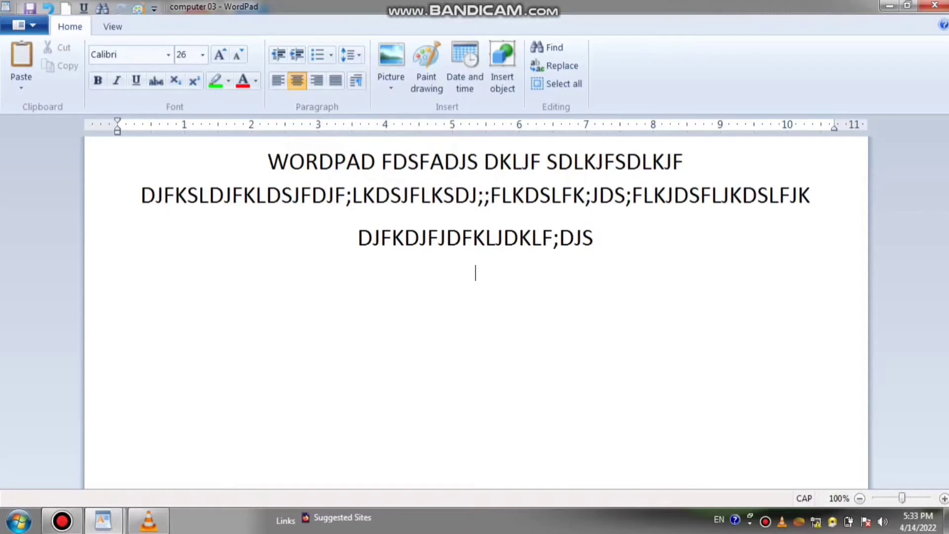
type("DFKSDJFDSKLFJDSKLJFSDKL FJDS FKL")
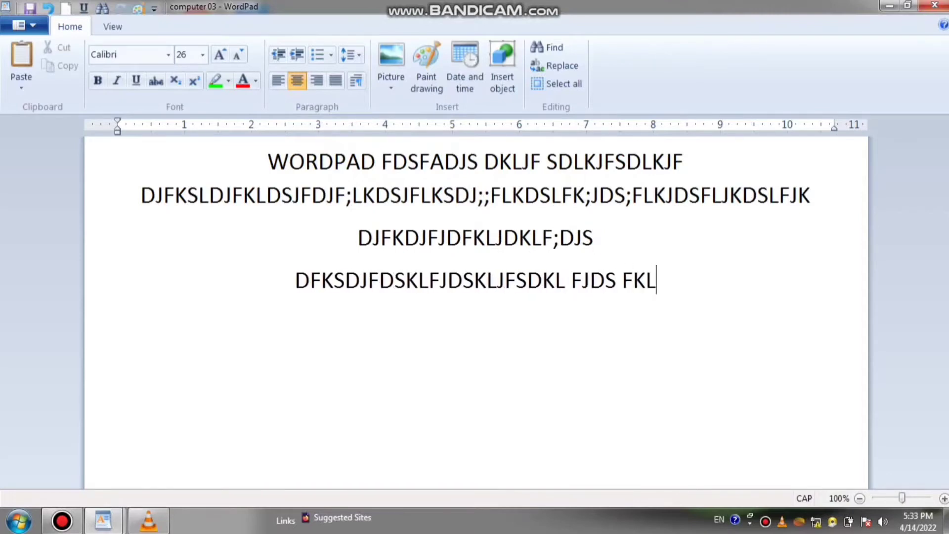
type("JDS FKL;DSJKLF DSFKJSD")
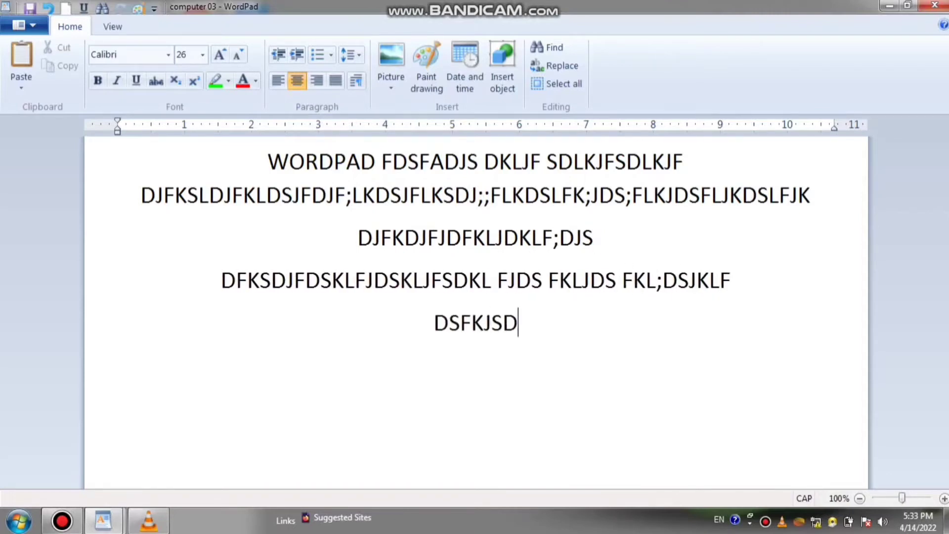
type("FKLJDS FKLJDSF;KL DFKJDSLKF; JDS LKF;J")
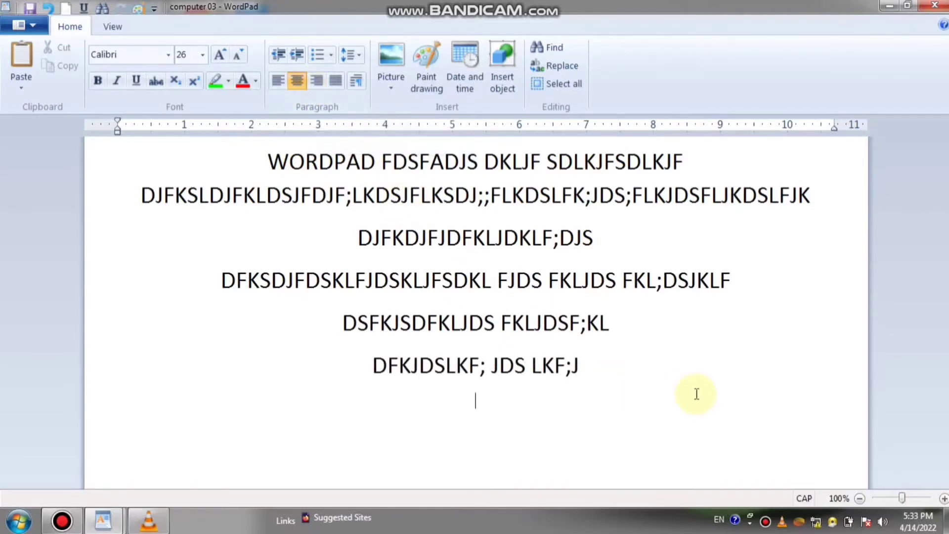
key("Return")
Step: Right-align the new paragraph and enter the lines FDSFJKJKDSHFJKDS, DGFDKSJDKSLFJDSFJDSKLFJDSKFJLDSLKF and FSDJFKLDSJFKL;DS
left_click(317, 80)
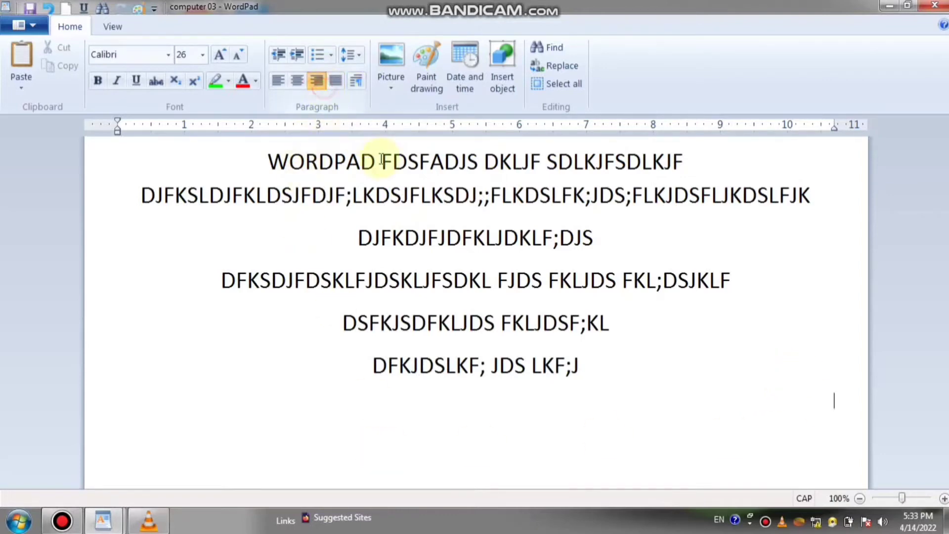
type("FDSFJKJKDSHFJKDS")
key("Return")
type("DGFDKSJ")
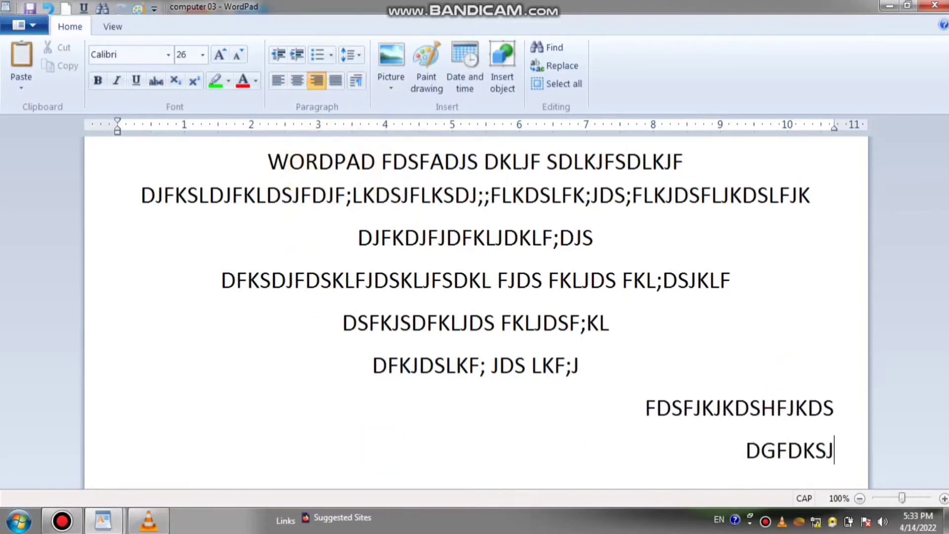
type("DKSLFJDSFJDSKLFJDSKFJLDSLKF")
key("Return")
type("FSDJFKLDSJFKL;DS")
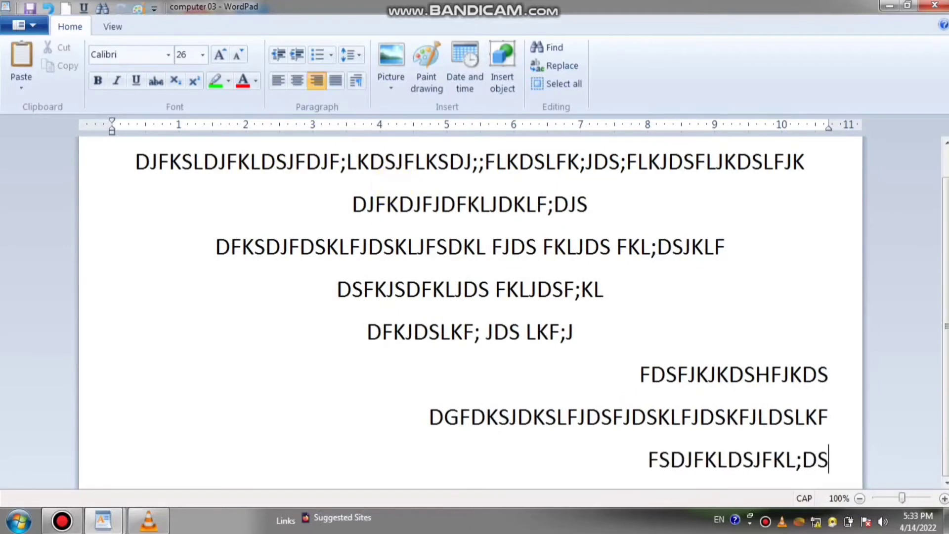
Step: Continue the right-aligned text with the lines DFJDSKLFJDSKL;F, DFJDSKLFJDSKLFJ; and DFJSDFLK;JDS, ending on a new empty line
key("Return")
type("DFJDSKLFJDSKL;F")
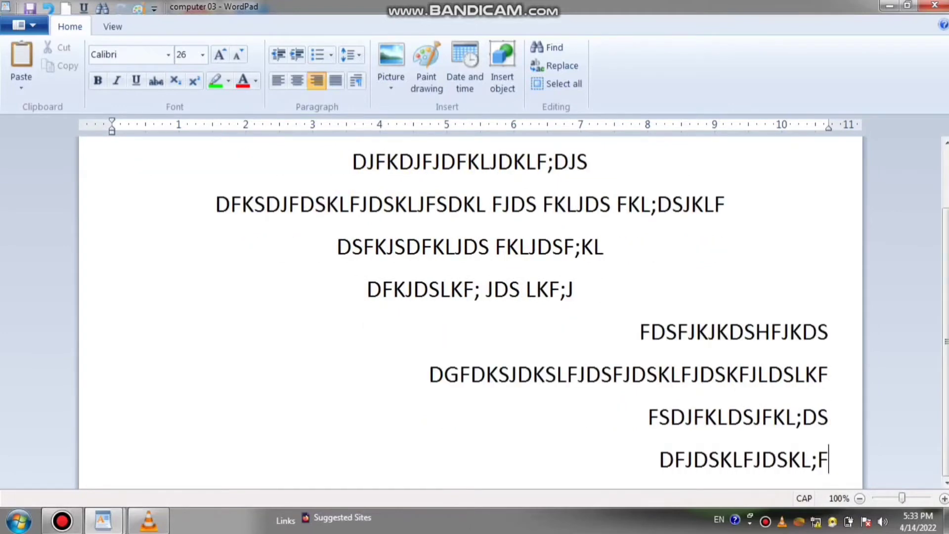
key("Return")
type("DFJDSKLFJDSKLFJ;")
key("Return")
type("DFJSDFLK;JDS")
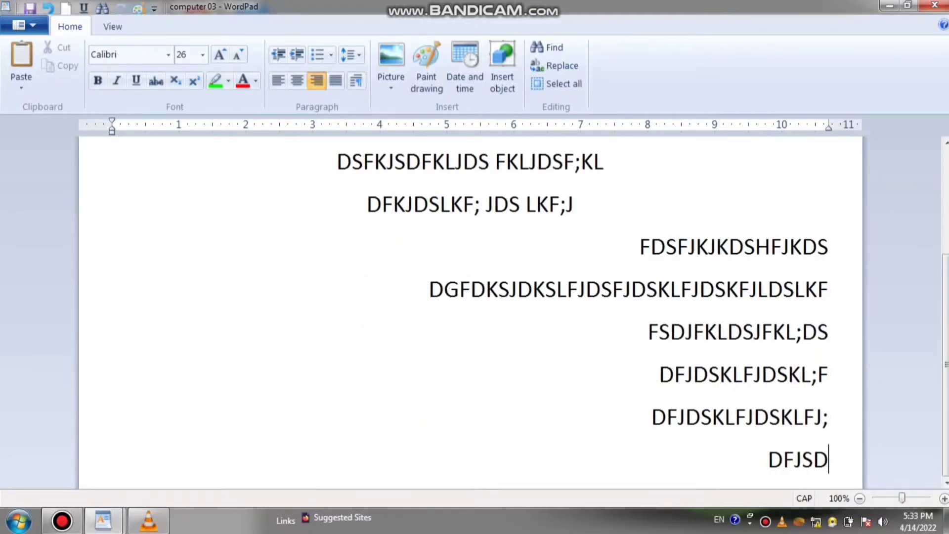
key("Return")
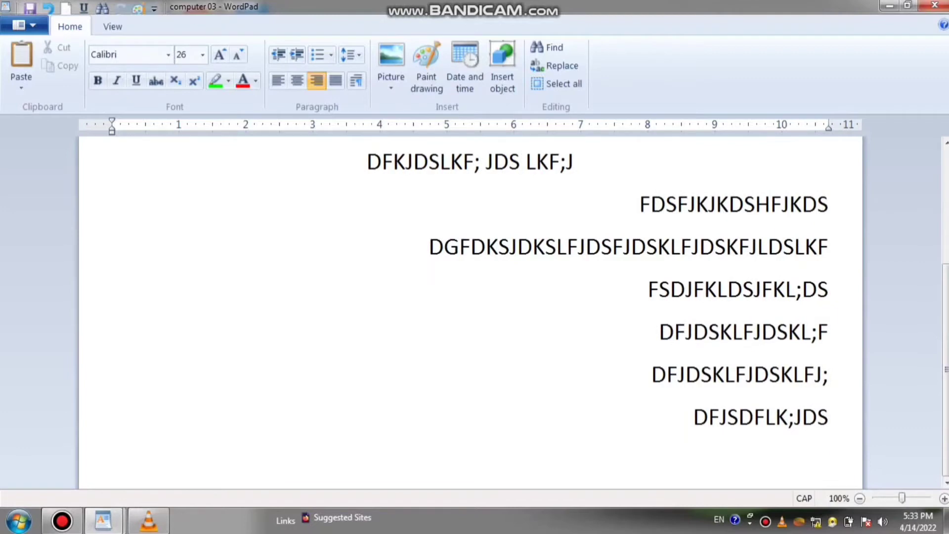
Step: Left-align the empty line below the right-aligned text and enter CENTER CTRL+E on it
left_click(278, 81)
type("CEN")
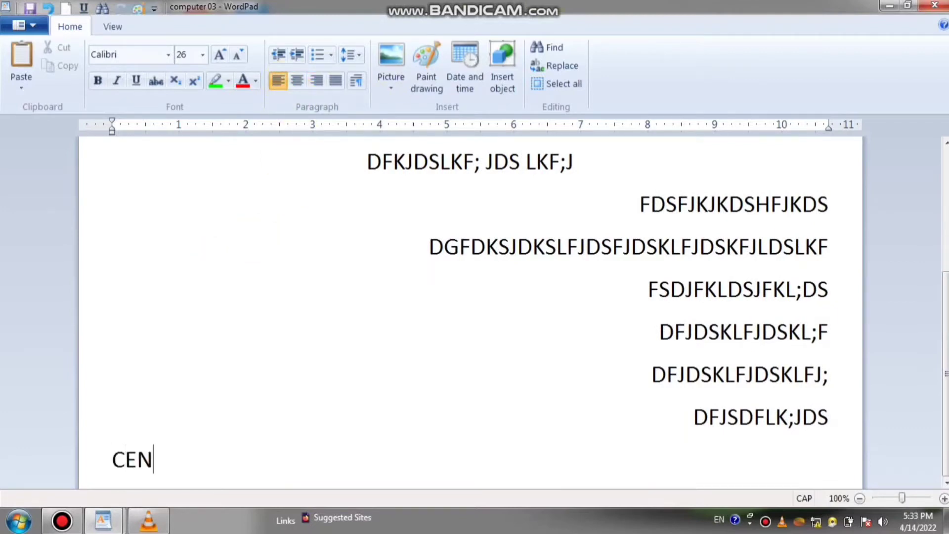
type("TER ")
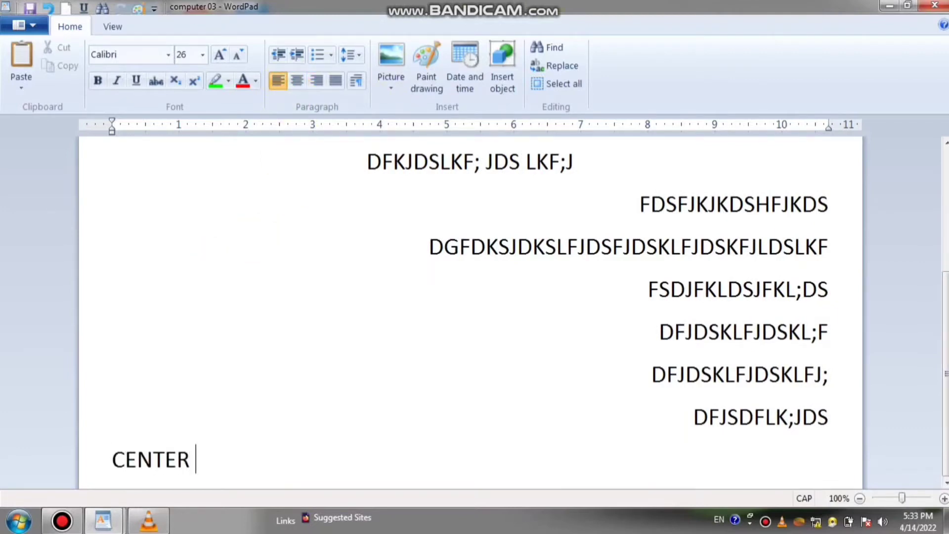
type("CTRL")
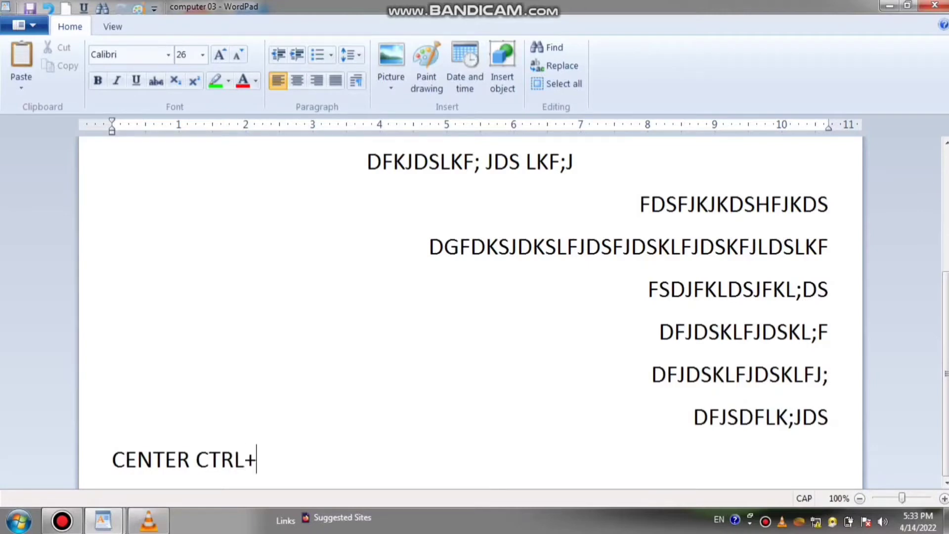
type("+E")
key("Return")
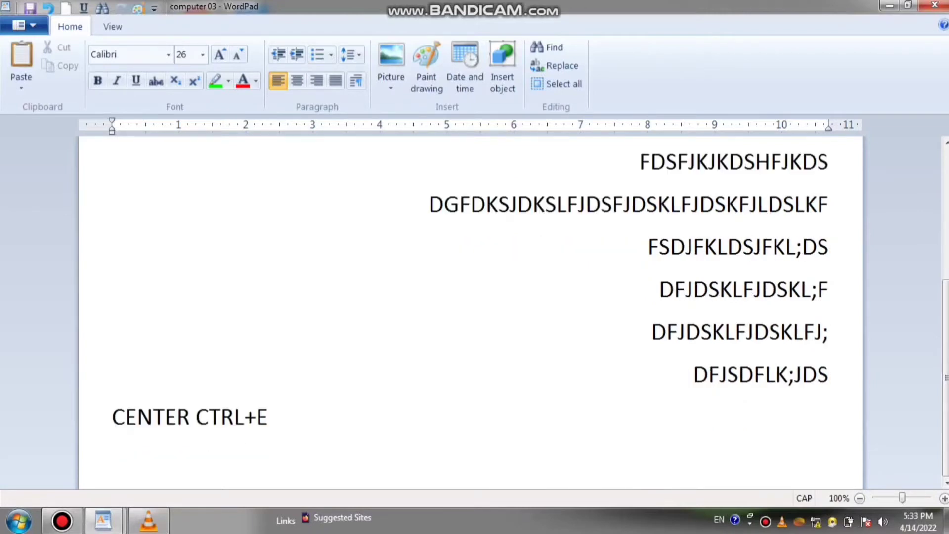
Step: Add the lines LEFT CTRL+L and RIGHT CTRL+R below the CENTER line
type("LEFT ")
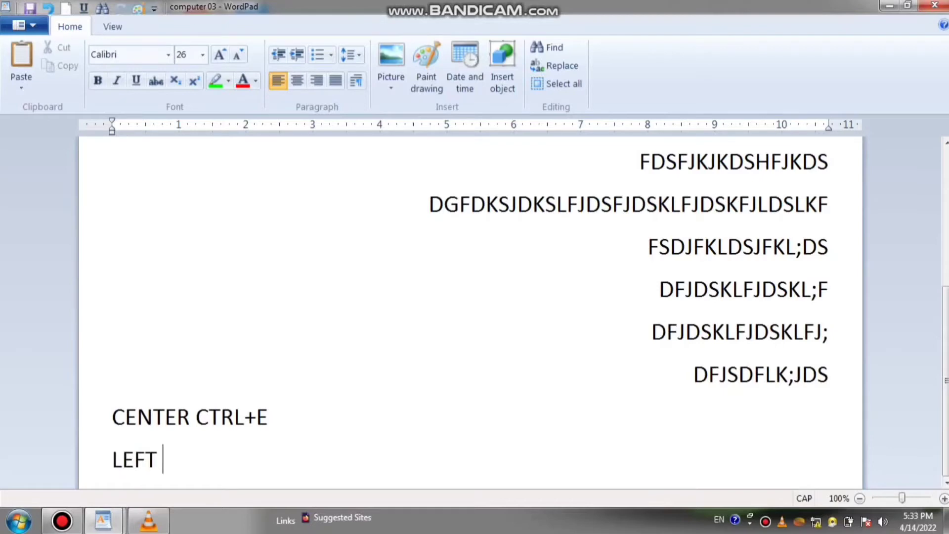
type("CTRL")
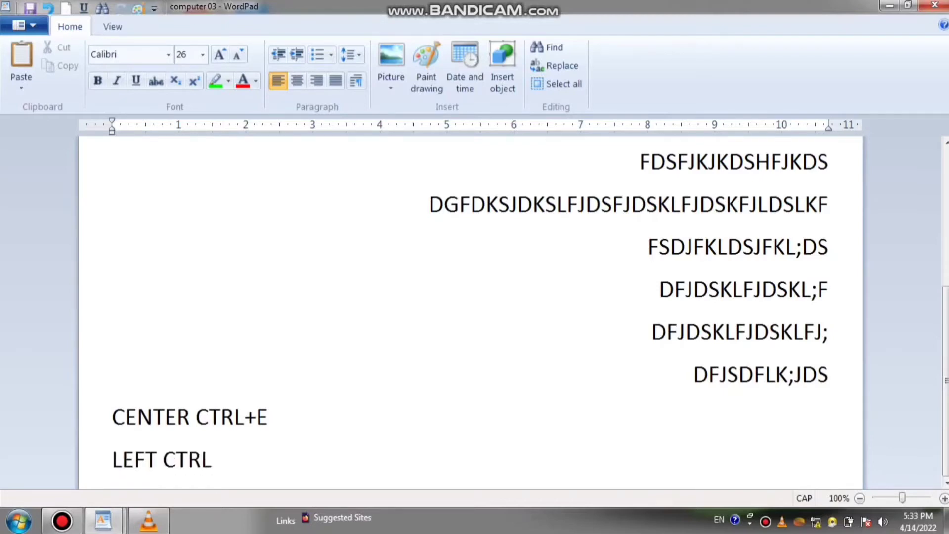
type("+L")
key("Return")
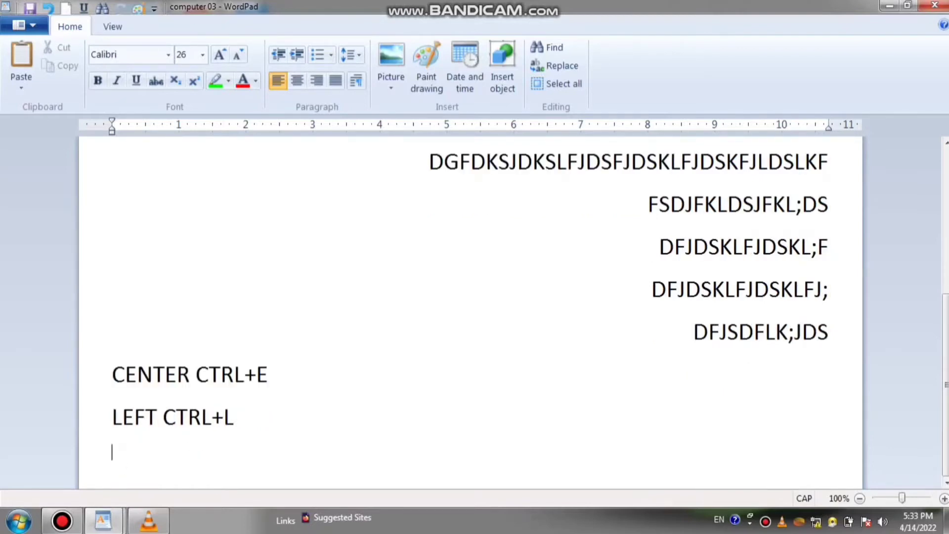
type("RIGHT CR")
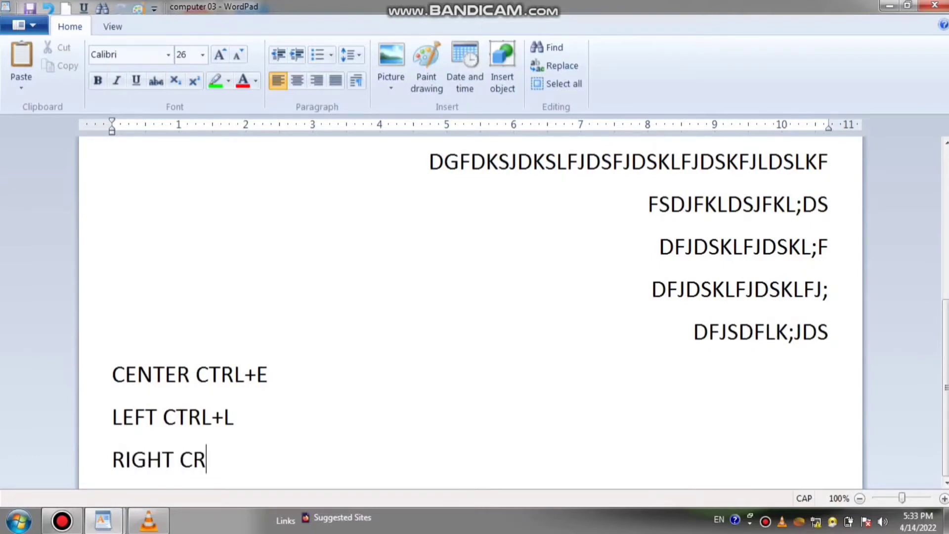
key("BackSpace")
type("TRL")
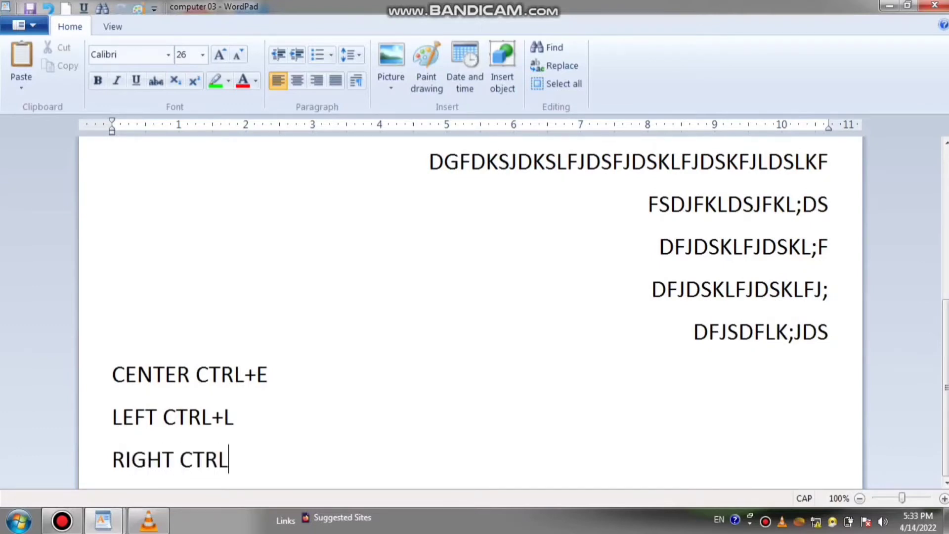
type("+R")
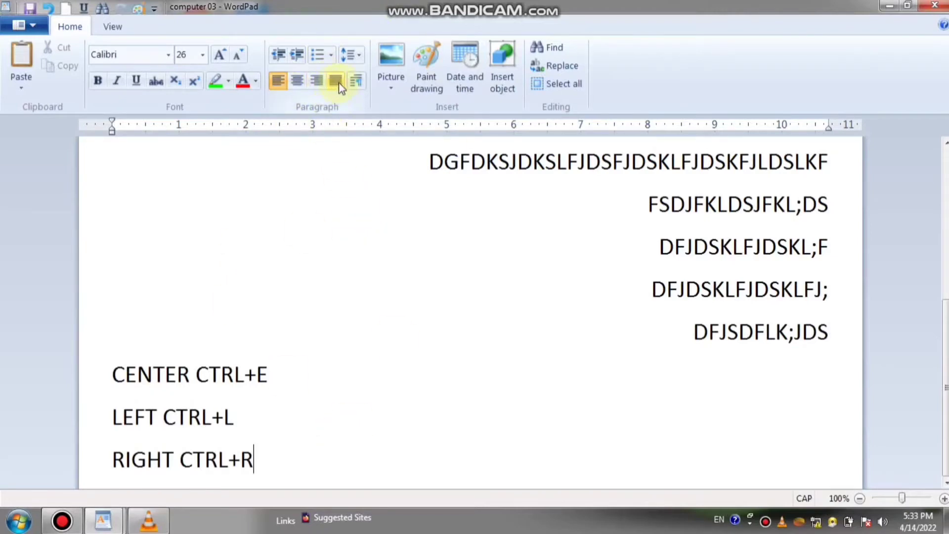
Step: Add the line JUSTIFY CTRL+J below the RIGHT line
key("Return")
type("J")
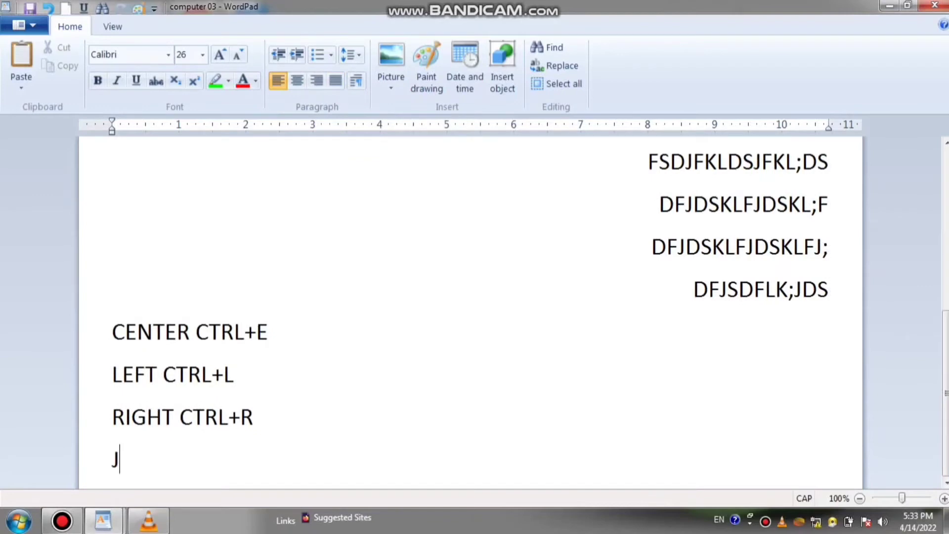
type("USTIFY")
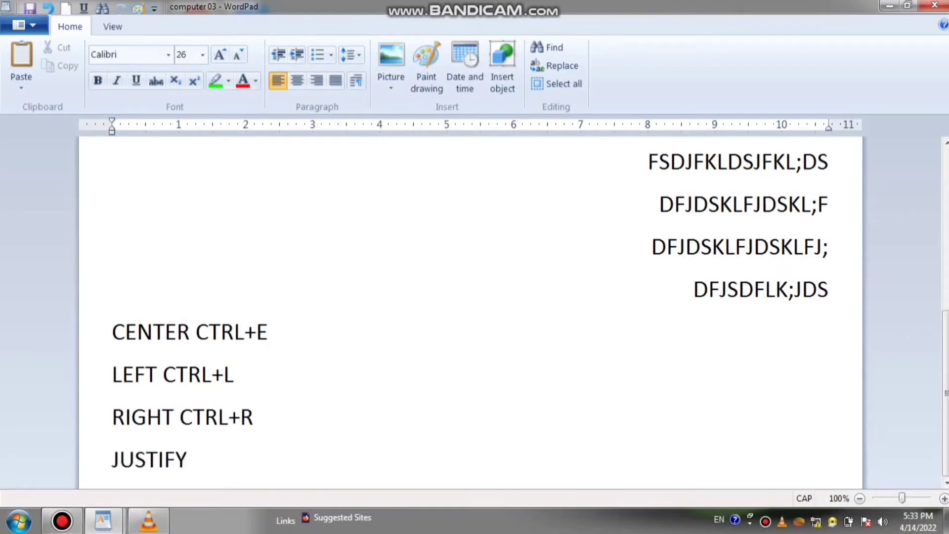
type(" CTRL+J")
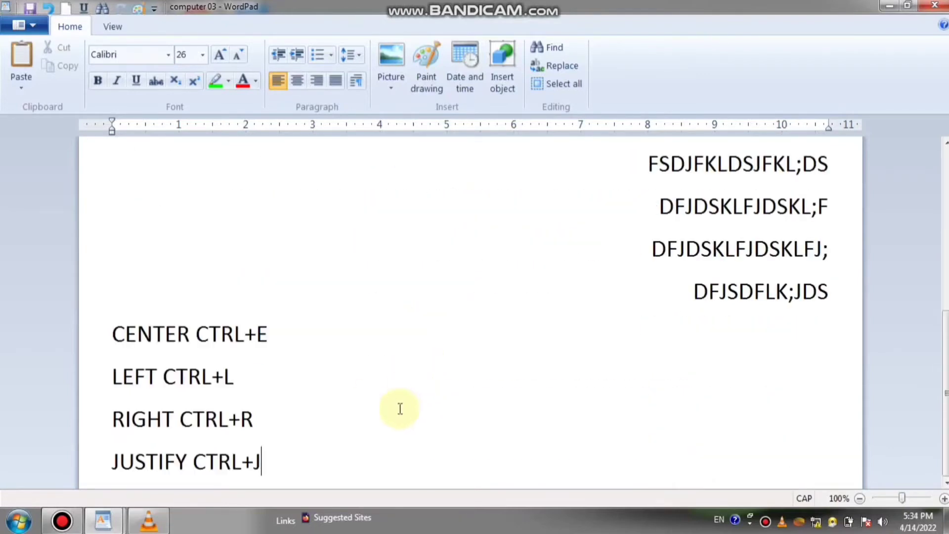
Step: Clear all alignment sample text from the document and increase the font size to 20
key("ctrl+a")
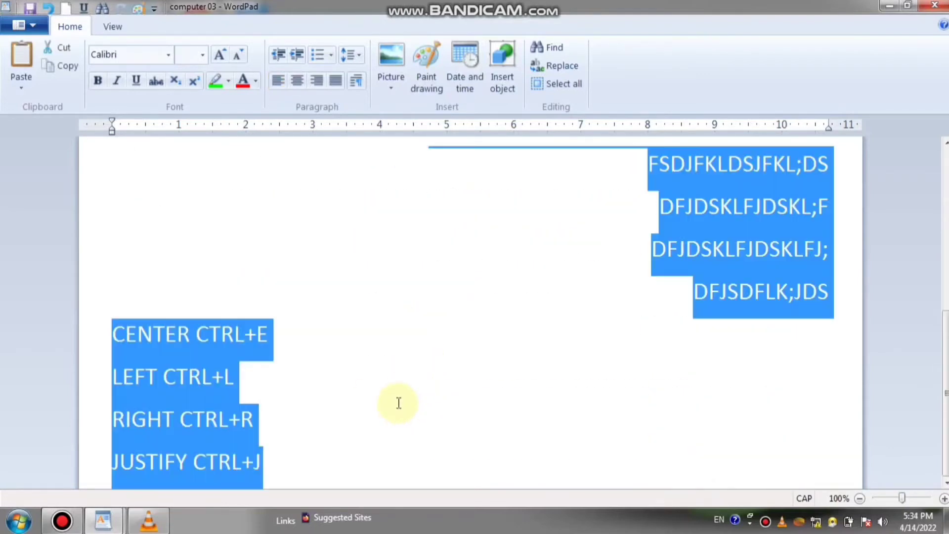
key("Delete")
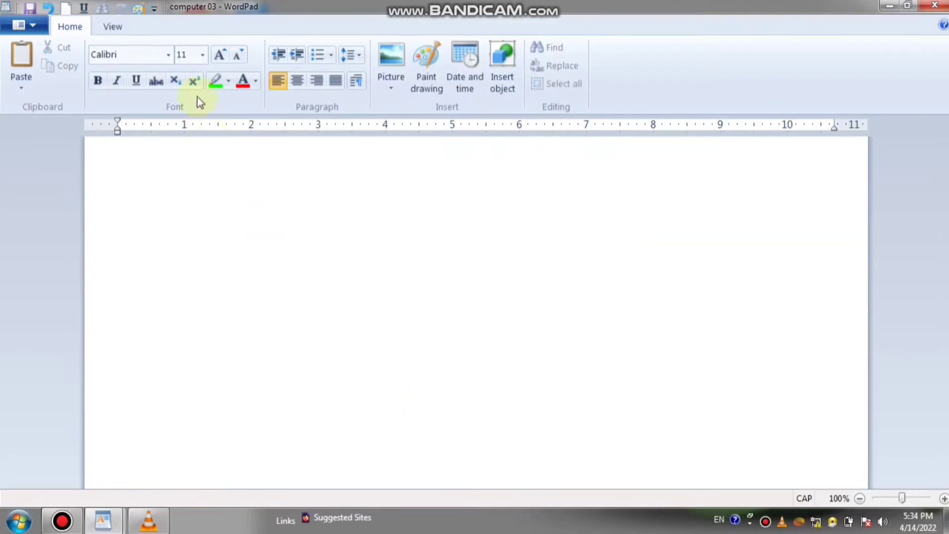
left_click(218, 56)
left_click(217, 55)
left_click(217, 55)
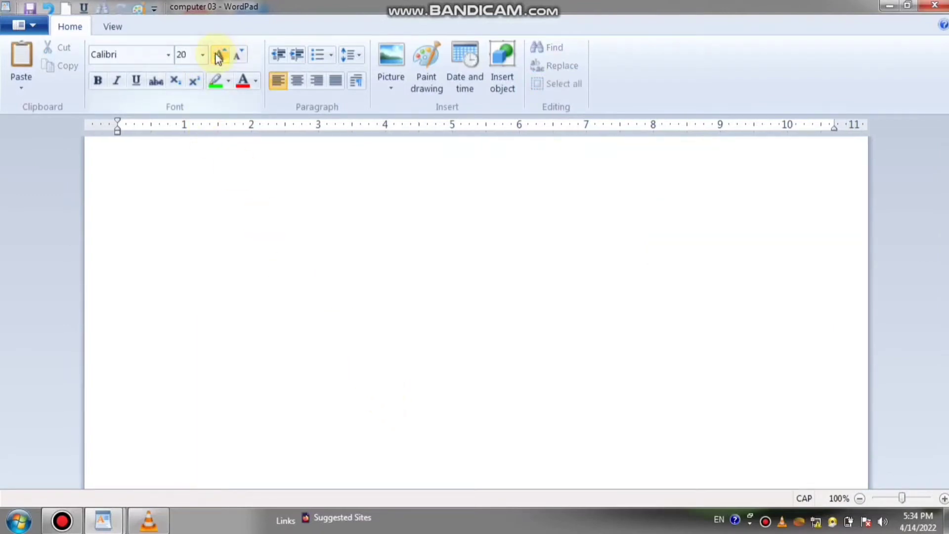
Step: Enter a three-line paragraph of random uppercase filler text, beginning KDJF DSLJDKLF AJKLD FJ, in the empty document
type("KDJF DSLJDKLF AJKLD FJ")
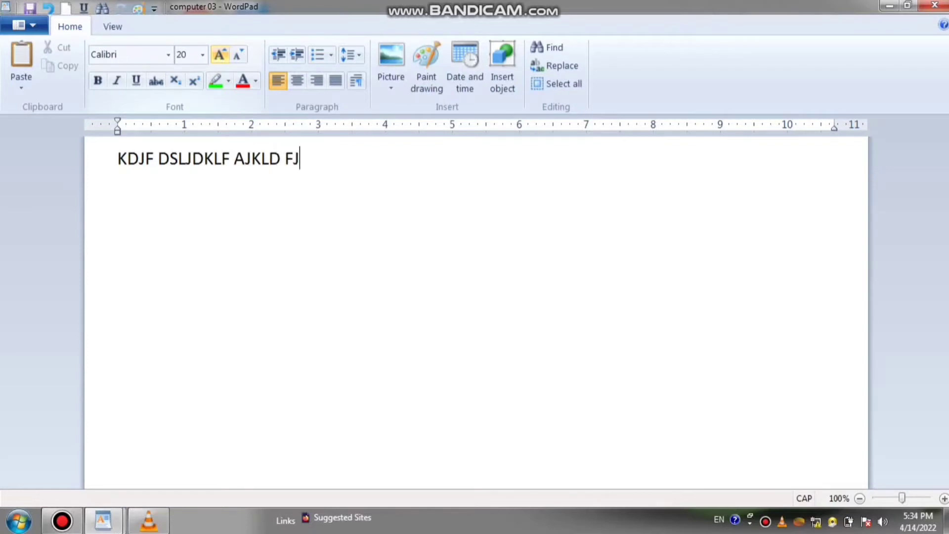
type(" DLKFJ SDKLFJF DSKLF JDSKLFJ A")
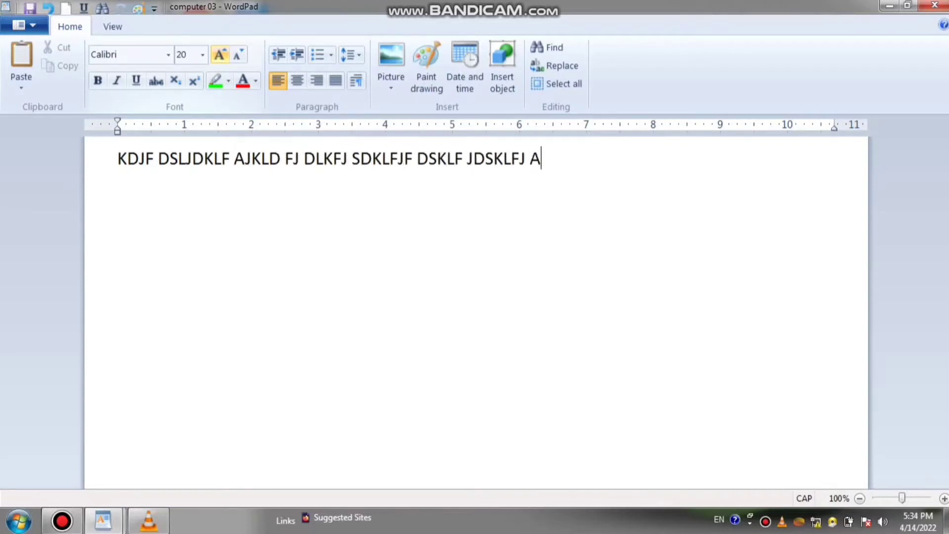
type("FKLD ;JDF DFKL;JSDLKFJDKSLFKDLSFKJ")
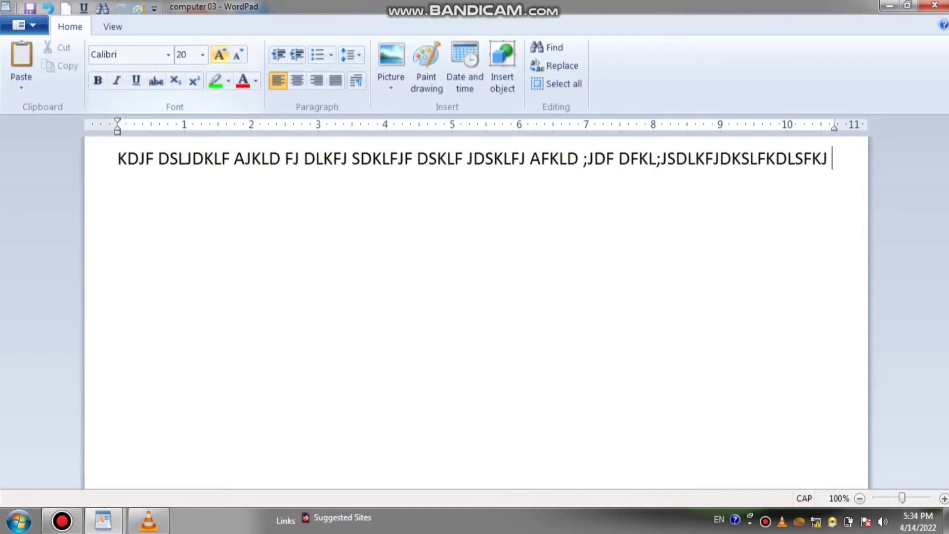
type("DJF;KLD JFLKDSJFDKLJF; FK JDS;KLFJDS;KLF")
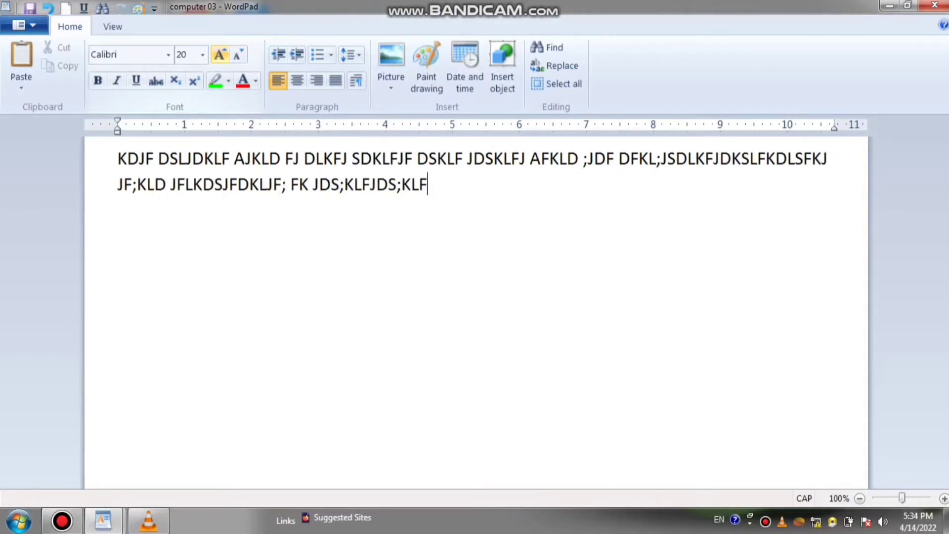
type("JDS;KLFJDSFKL;J A;JKLDKLJFKLDS;AJF;LKDS FJDLK;F;")
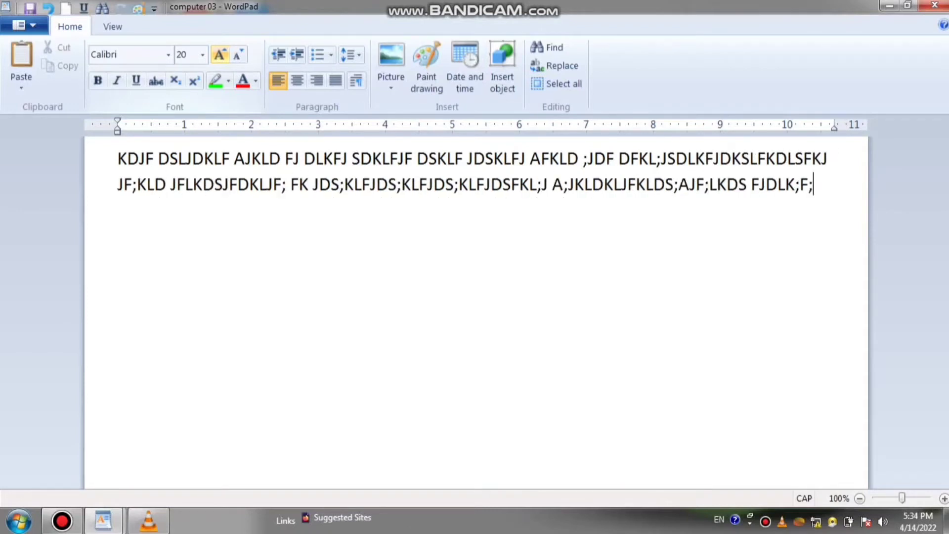
type("KLDSFJDLK;FJ DLKFJDKLF JDS;FLKJD JFKLDSJF")
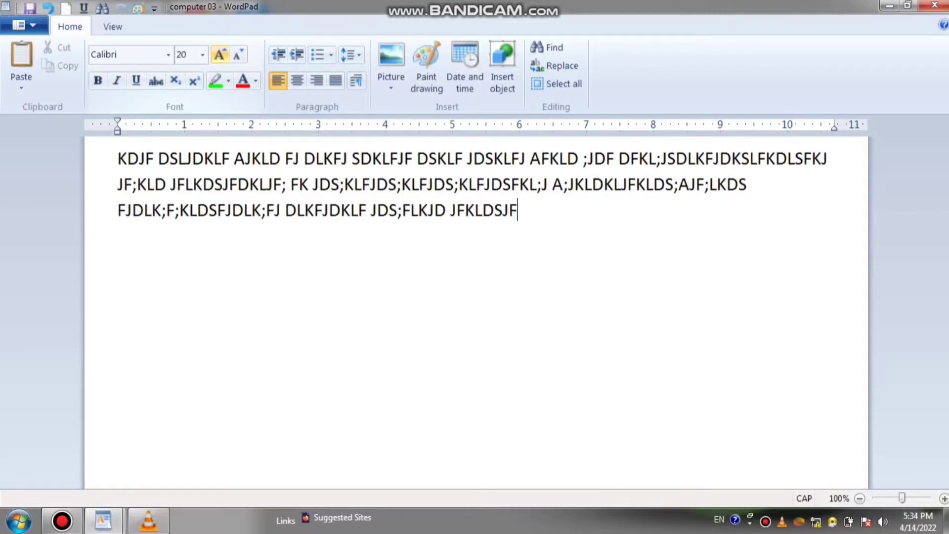
type("DSLKJFDSLKJFDSLKJFDSLKJFD;KLFJ")
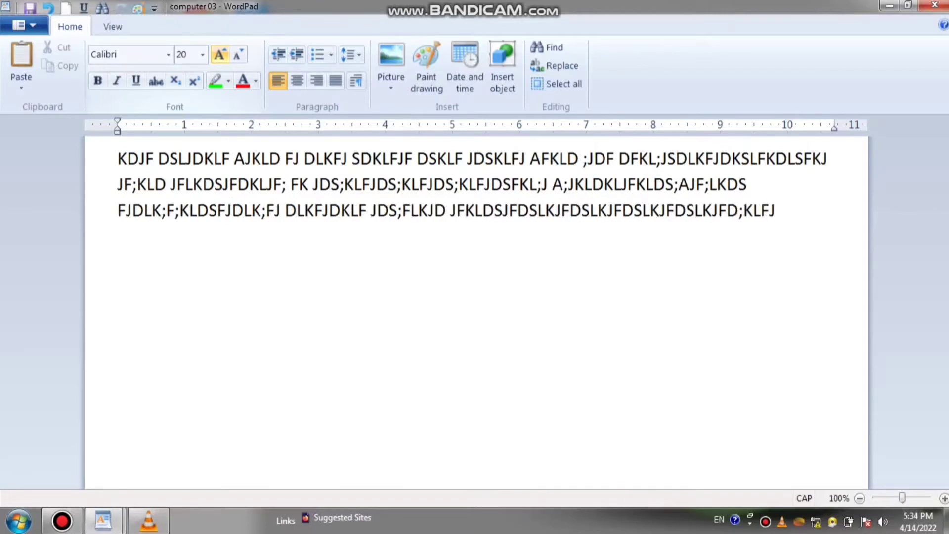
type("SDKS")
Step: Copy the whole filler paragraph and paste it repeatedly to fill the document with identical paragraphs
key("ctrl+a")
key("ctrl+c")
key("ctrl+v")
key("ctrl+v")
key("ctrl+v")
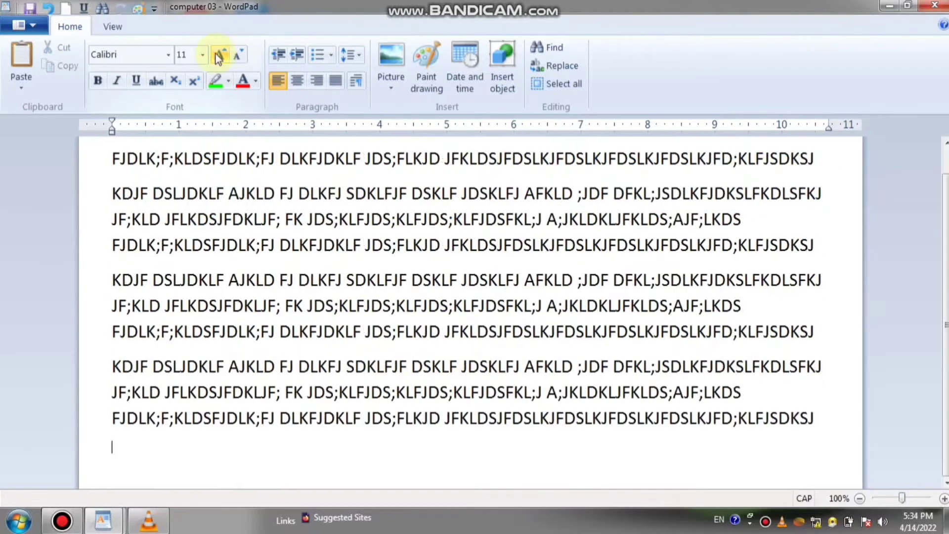
key("ctrl+v")
left_click(22, 60)
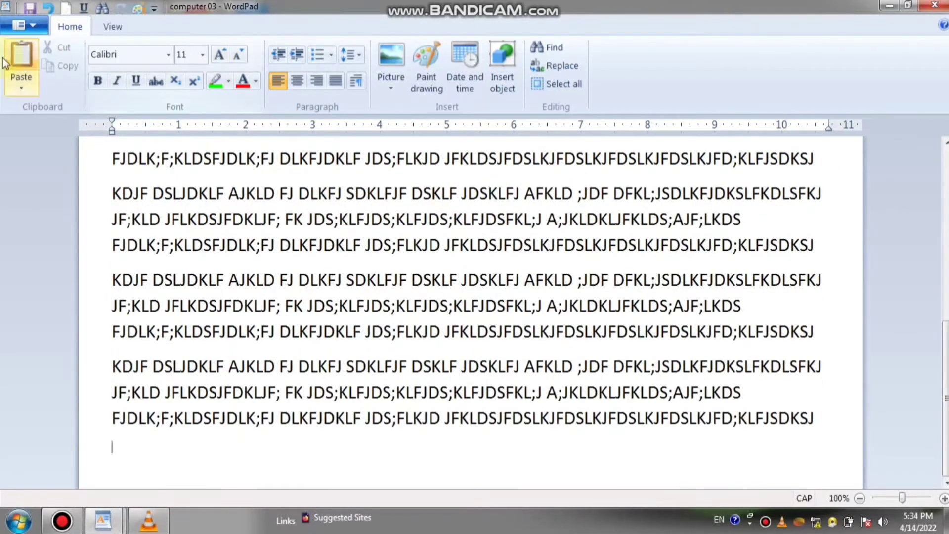
Step: Switch all paragraphs through justified, left and right alignment for comparison, and finish with justified
key("ctrl+a")
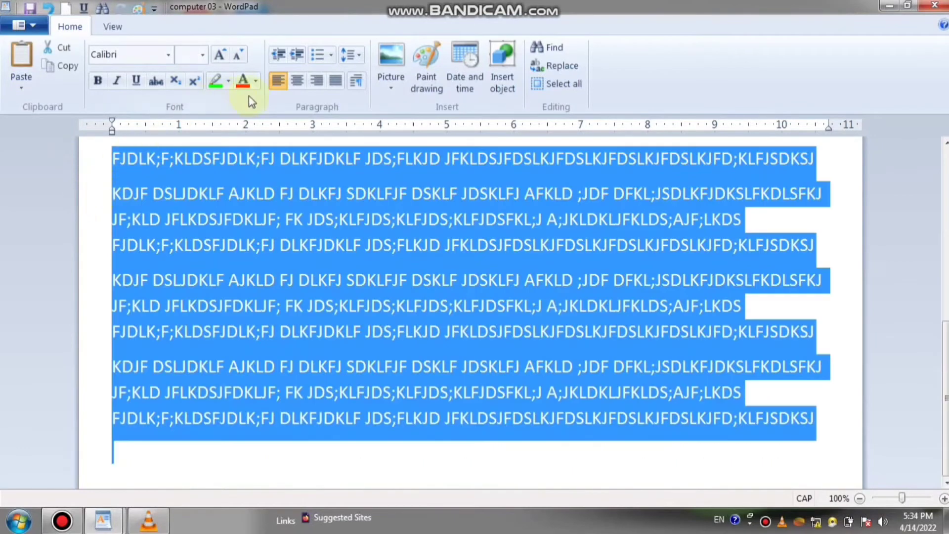
left_click(334, 84)
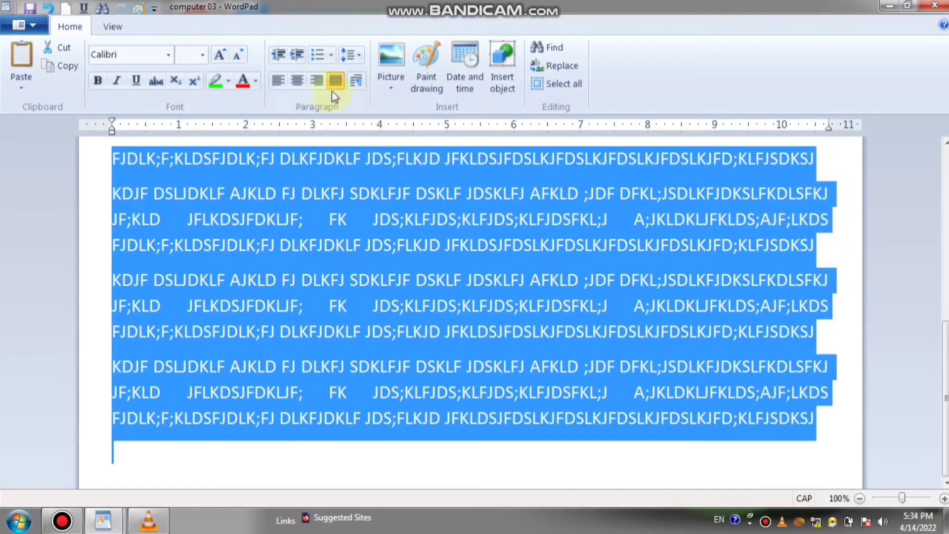
left_click(280, 78)
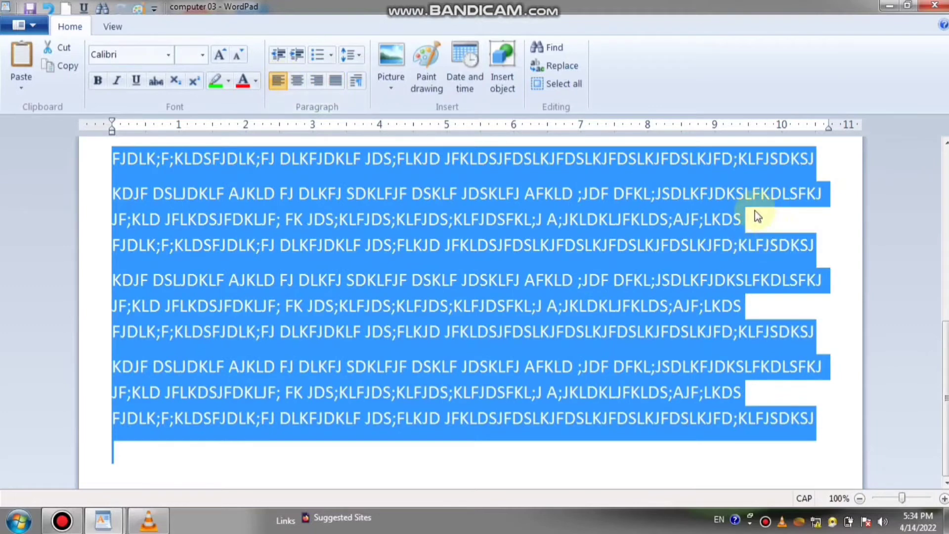
left_click(317, 80)
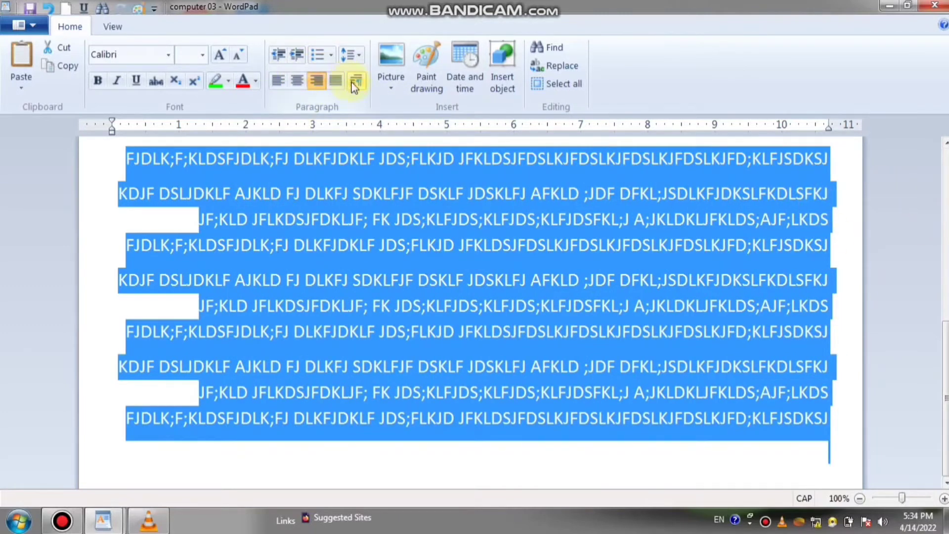
left_click(336, 83)
left_click(836, 238)
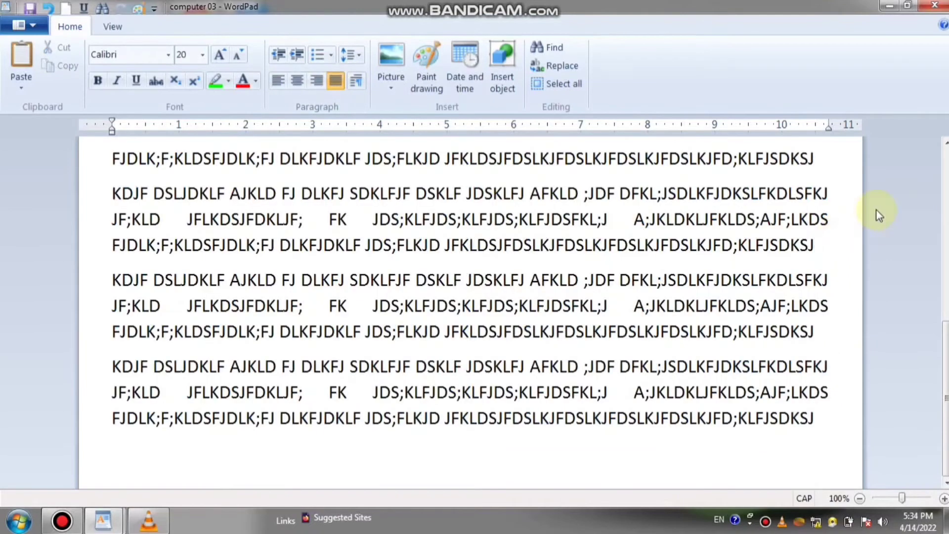
Step: Set the left indentation of the last filler paragraph to 2" in the paragraph settings
left_click(822, 418)
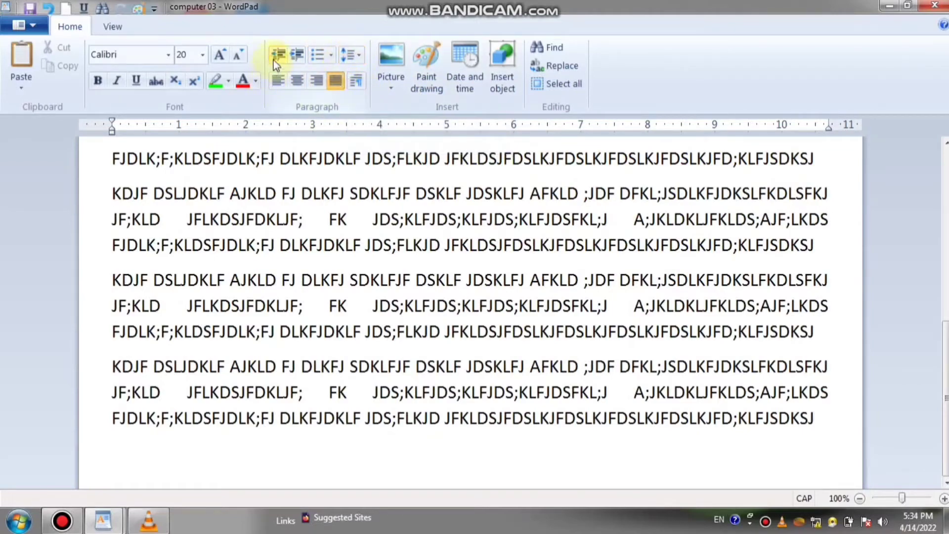
left_click(356, 81)
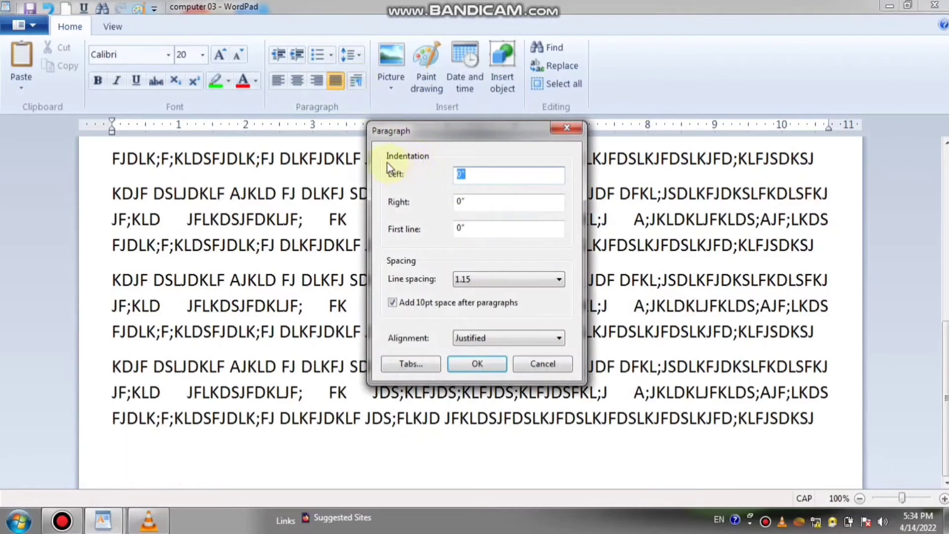
left_click_drag(460, 131, 497, 115)
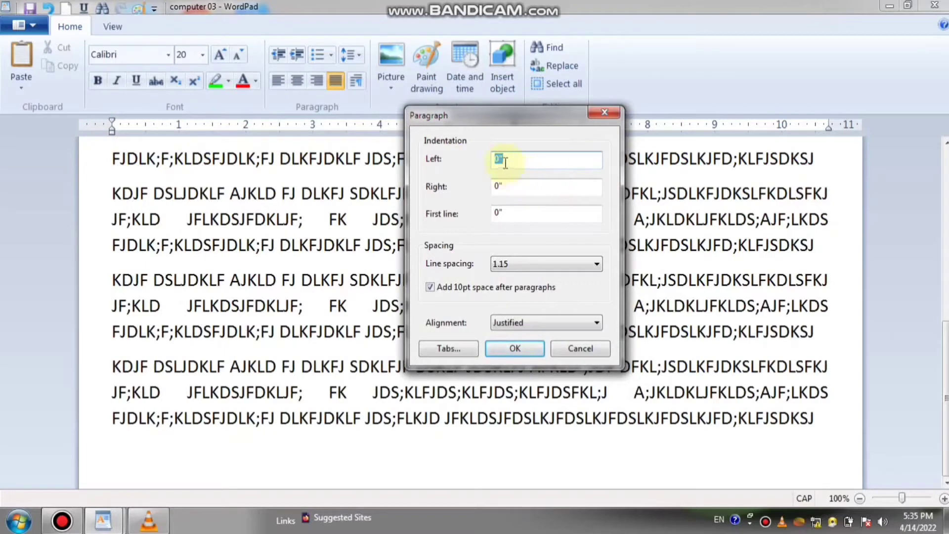
type("1\"")
type("2")
left_click(515, 348)
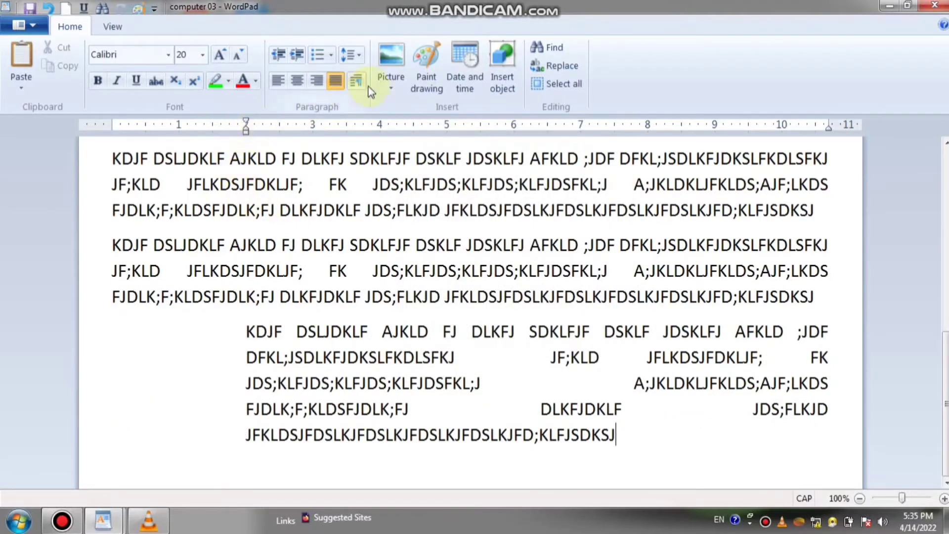
Step: Examine the line spacing and alignment choices in the indented paragraph's settings, trying Right alignment without applying it
left_click(356, 81)
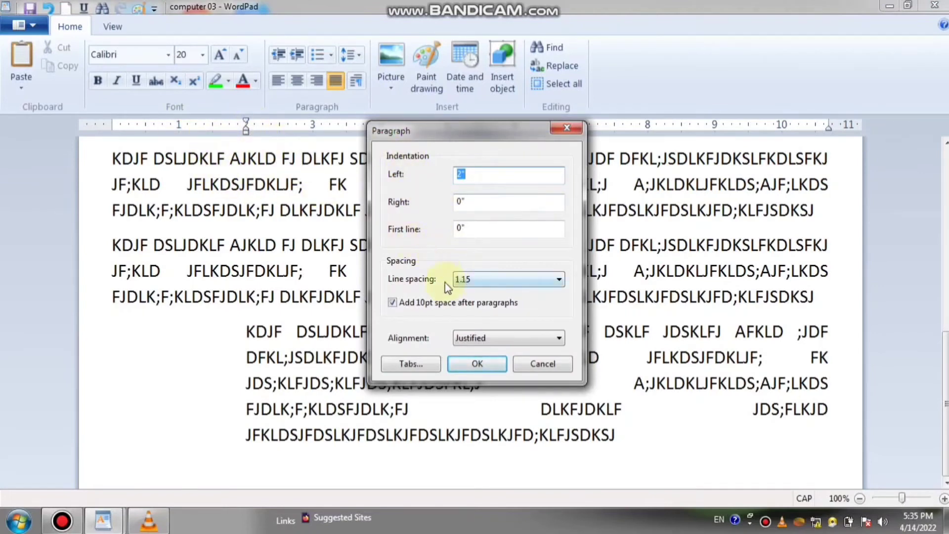
left_click(477, 280)
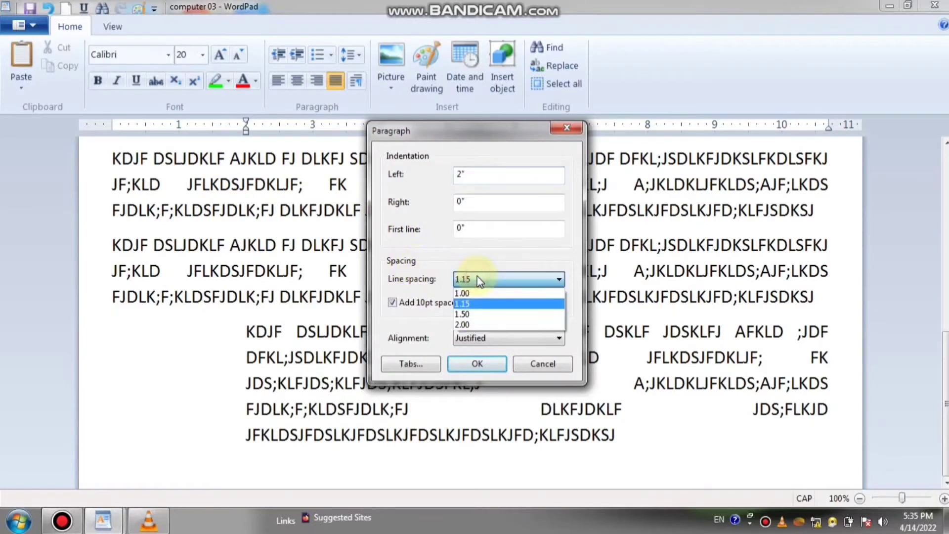
left_click(476, 277)
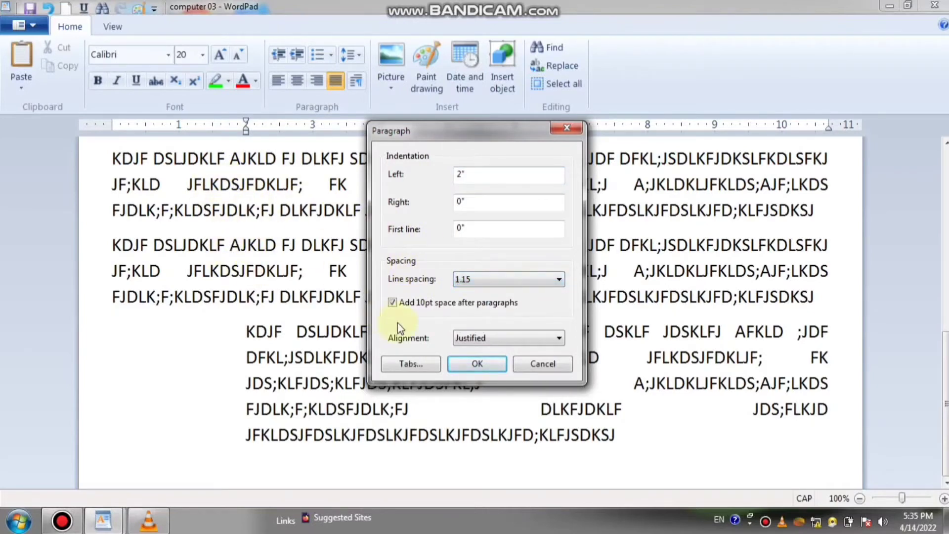
left_click(471, 337)
left_click(471, 337)
left_click(471, 337)
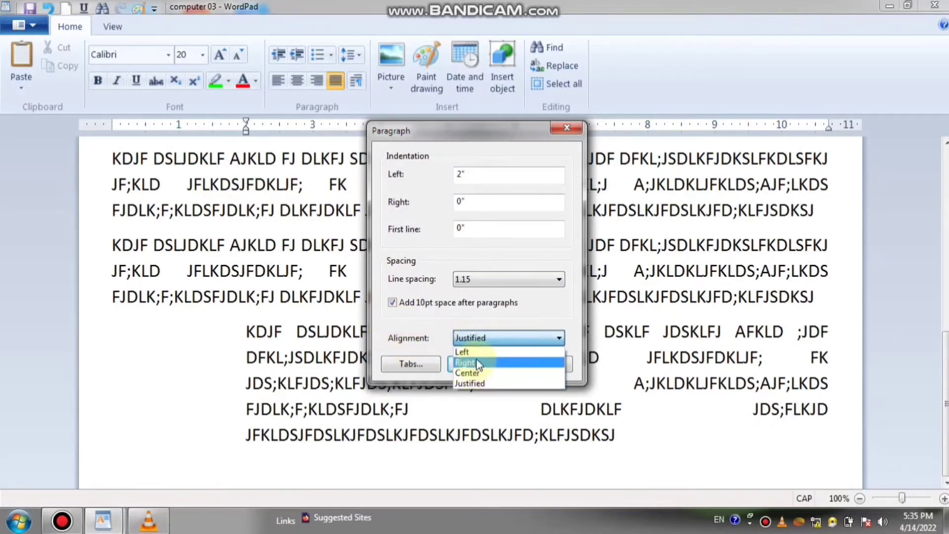
left_click(478, 363)
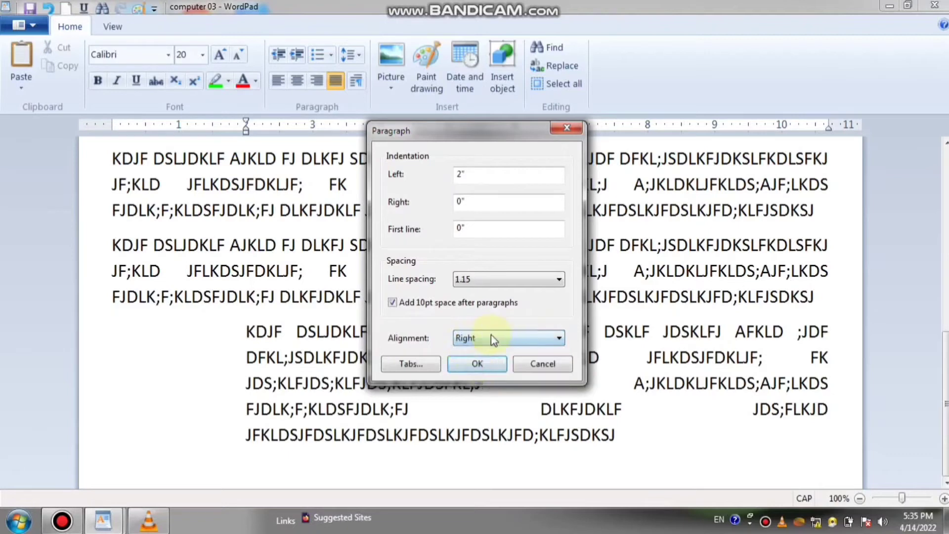
left_click(522, 364)
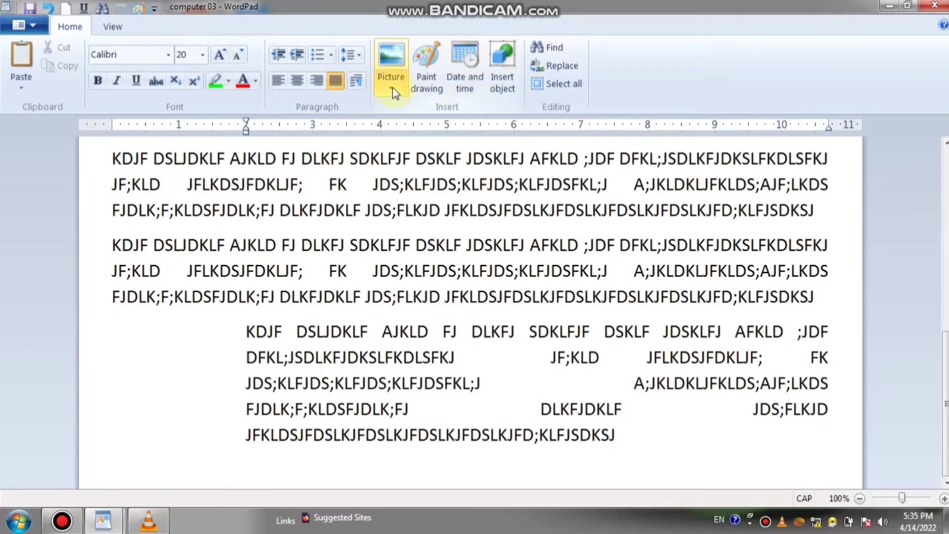
Step: Insert the Capture picture from the Pictures library on a new line below the last paragraph and select it
scroll(392, 163, "up", 1)
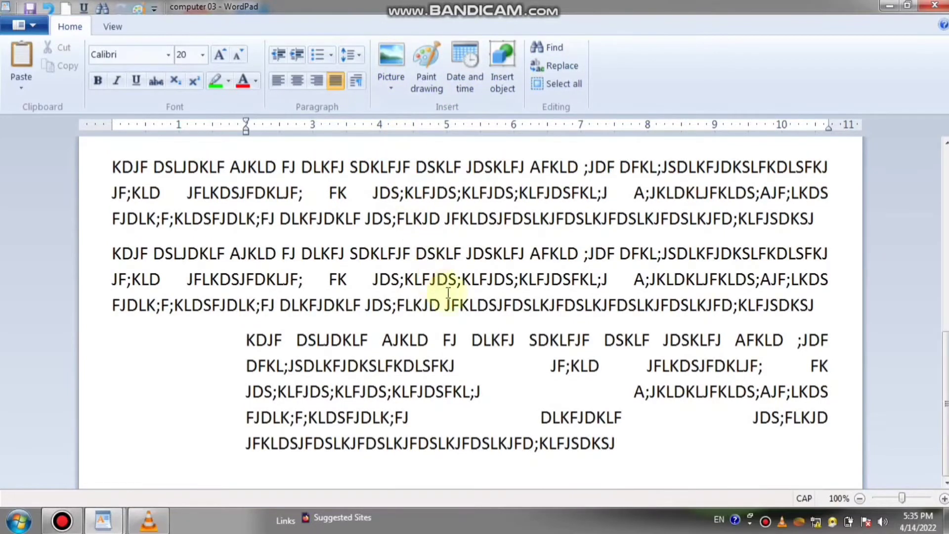
key("Return")
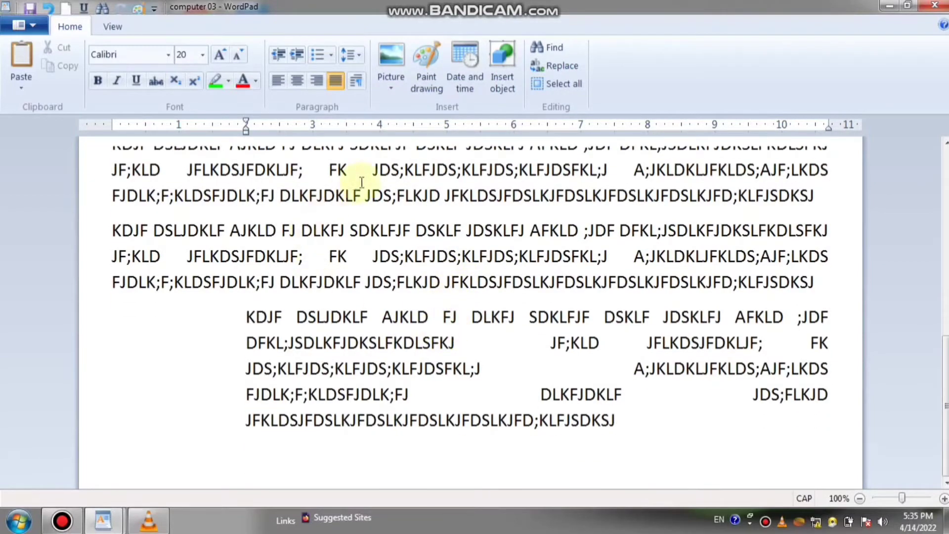
left_click(399, 57)
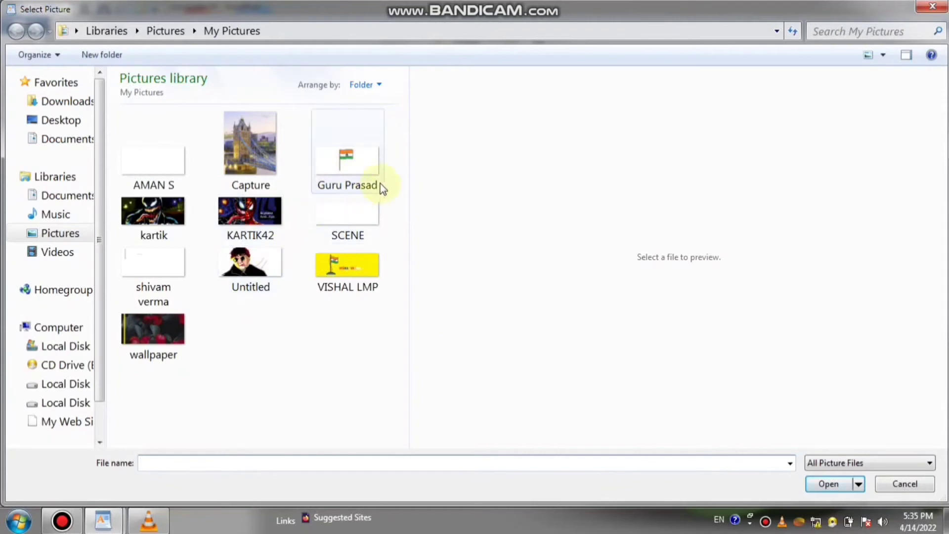
left_click(235, 139)
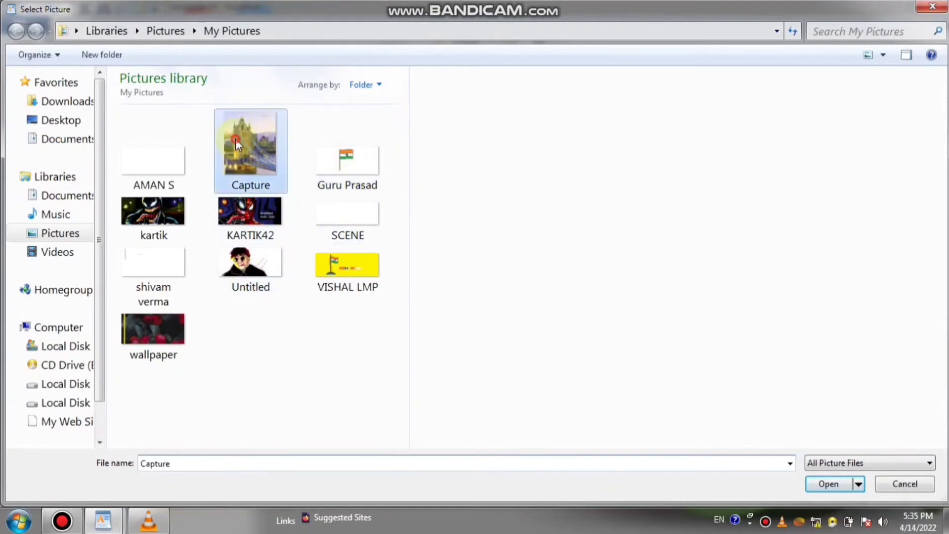
left_click(823, 483)
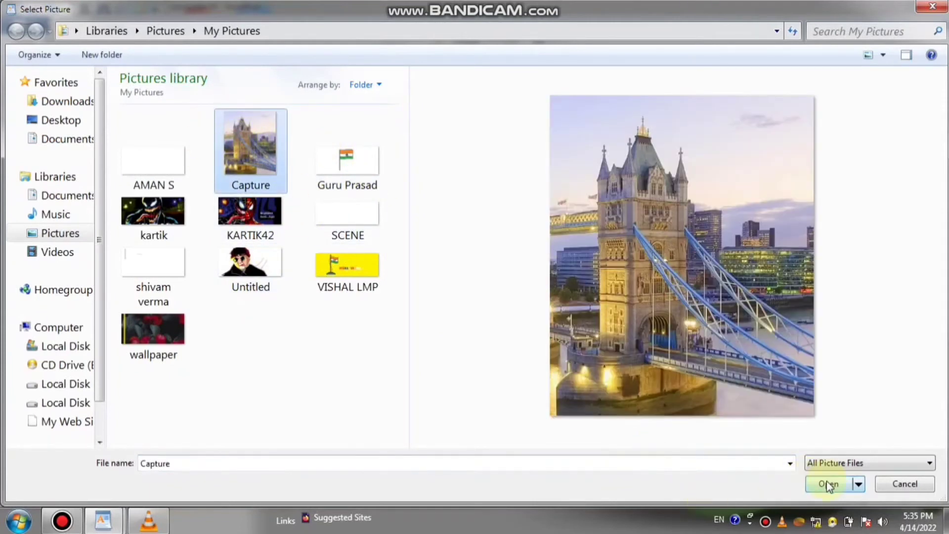
scroll(216, 269, "down", 1)
scroll(311, 247, "up", 5)
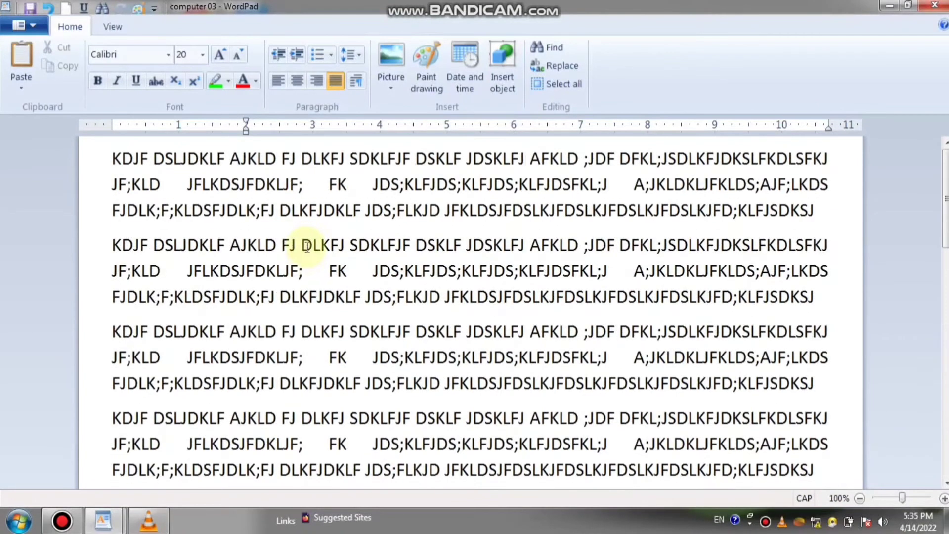
scroll(309, 255, "down", 5)
left_click(328, 248)
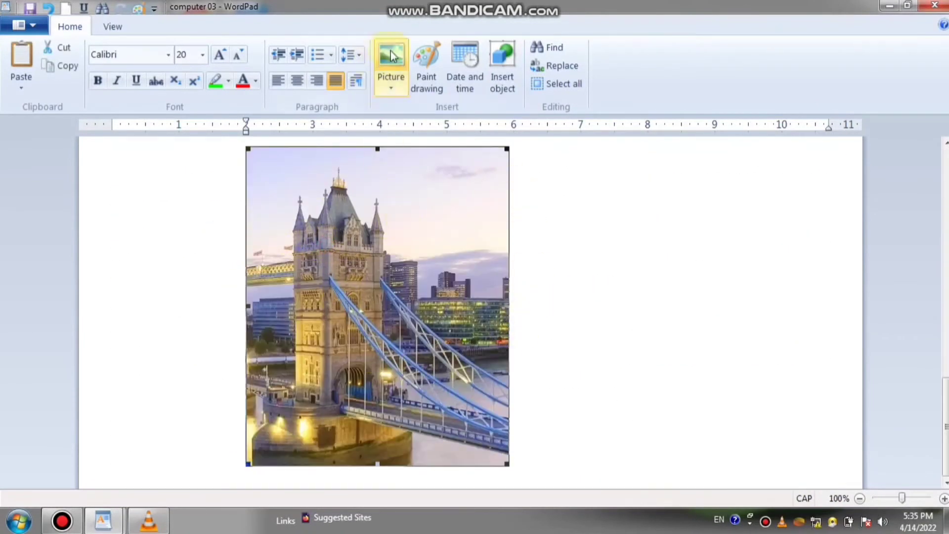
left_click(484, 167)
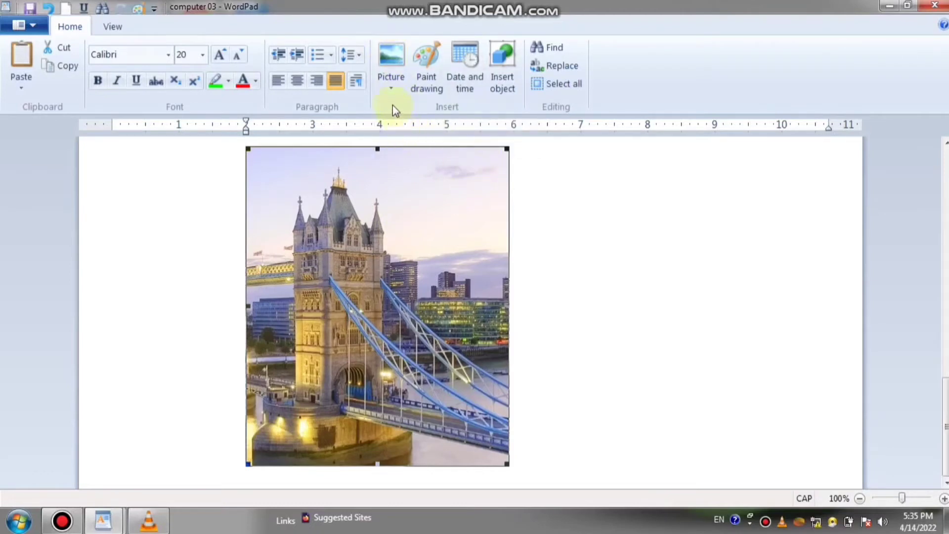
left_click(391, 90)
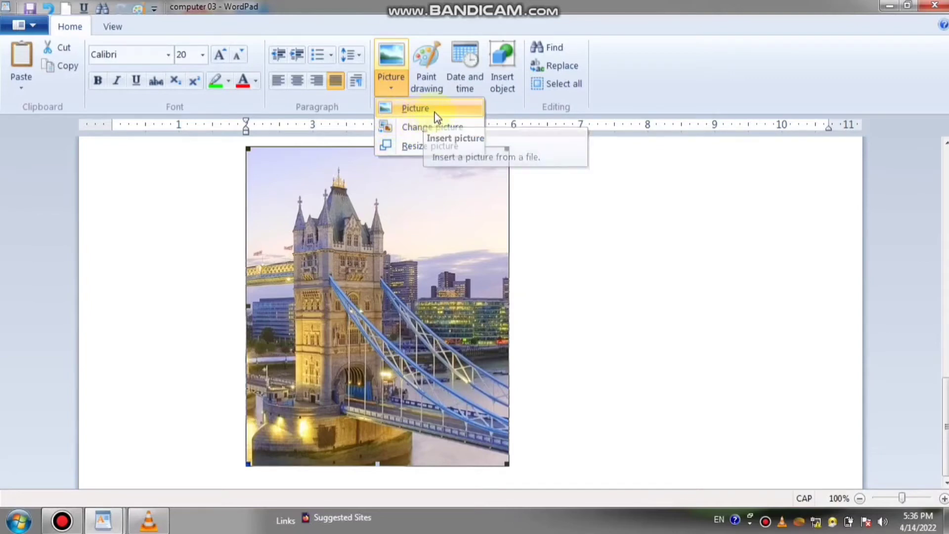
left_click(534, 228)
left_click(392, 89)
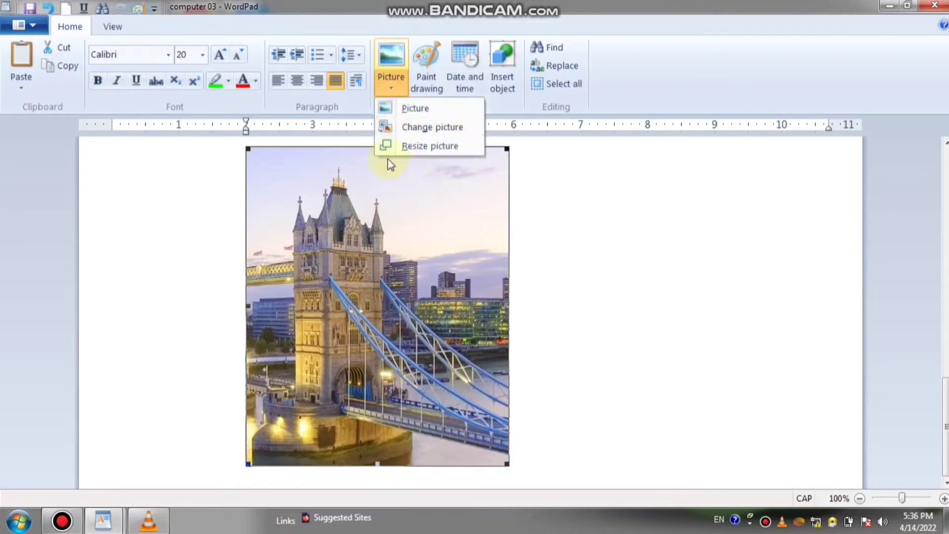
left_click(539, 192)
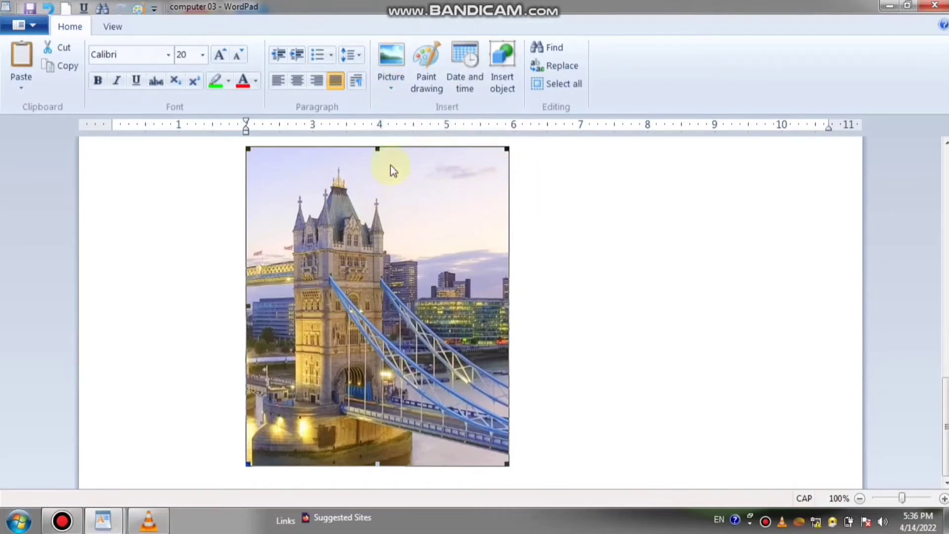
Step: Resize the bridge picture to 50% of its original size with the aspect ratio locked
left_click(390, 92)
left_click(415, 145)
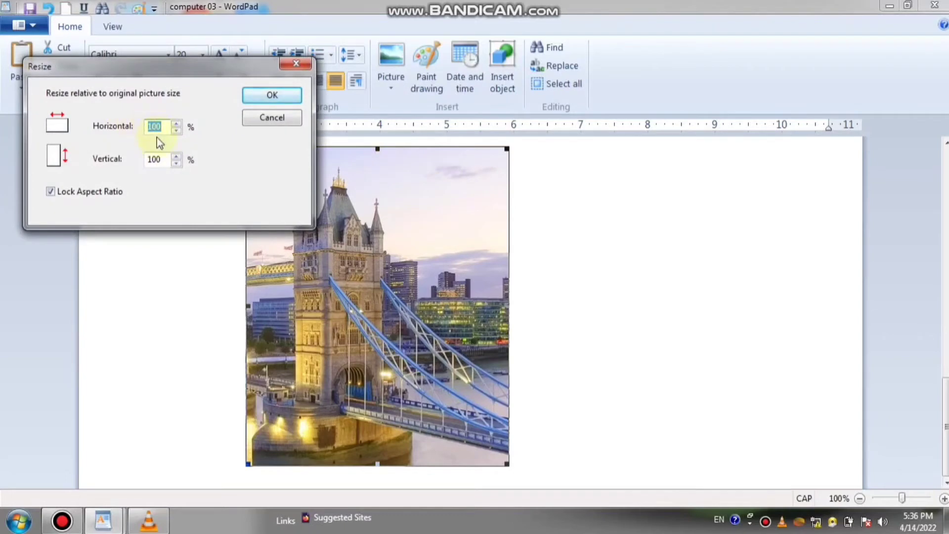
type("50")
left_click(257, 94)
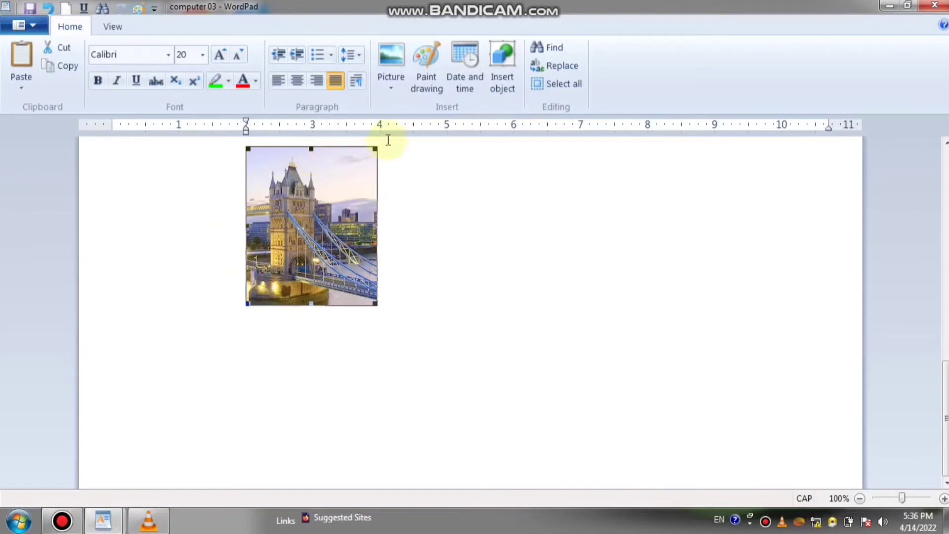
Step: Enlarge the bridge picture to 150% of its original size and look over the whole picture
left_click(390, 93)
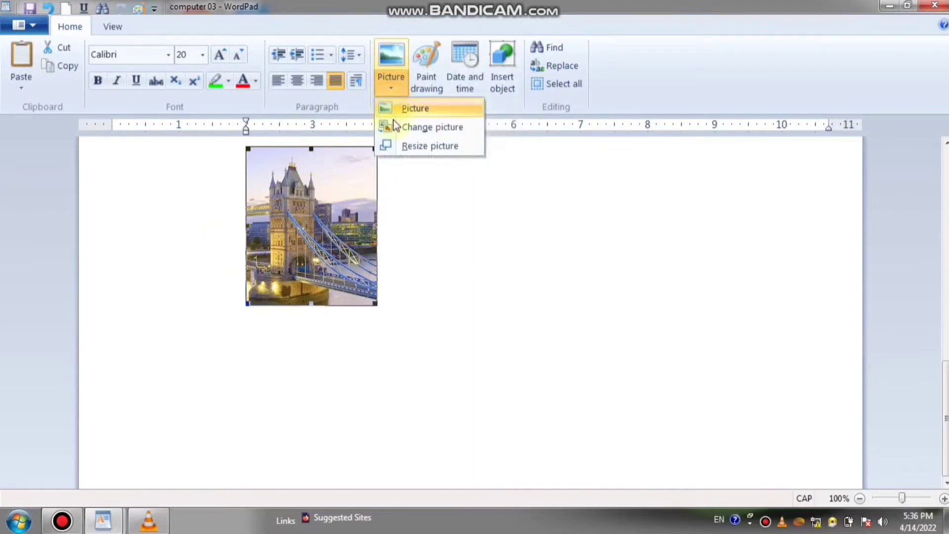
left_click(421, 147)
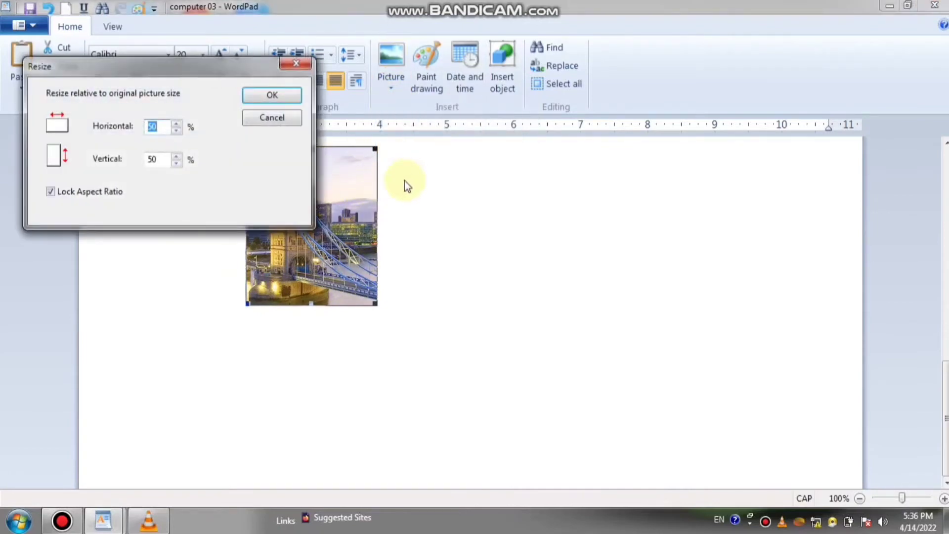
type("150")
key("Return")
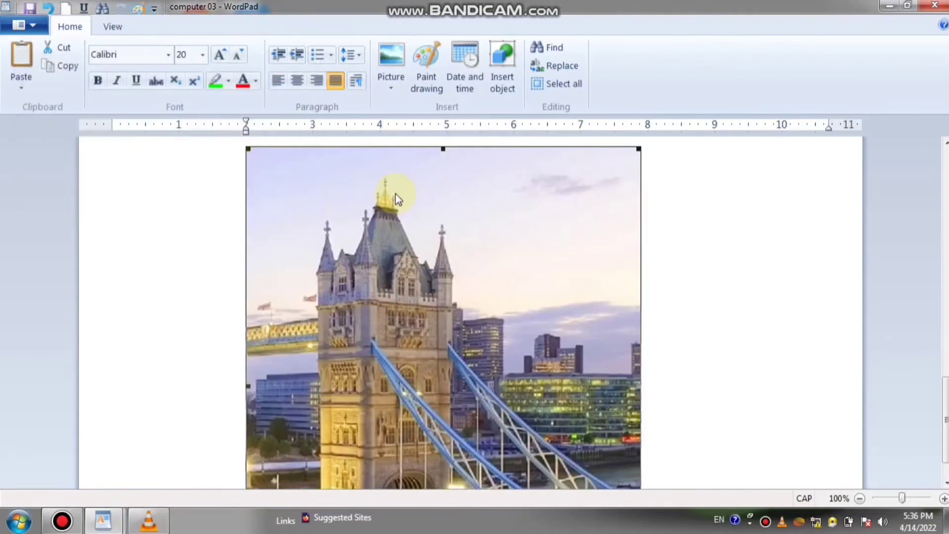
scroll(394, 197, "down", 3)
scroll(394, 203, "up", 5)
scroll(394, 207, "down", 5)
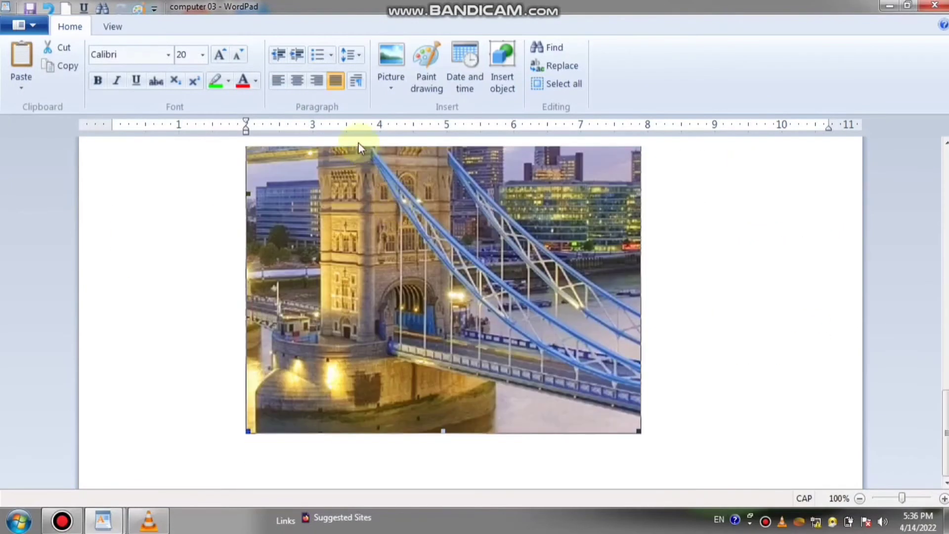
Step: Resize the enlarged bridge picture to 100% of its original size
left_click(388, 87)
left_click(410, 144)
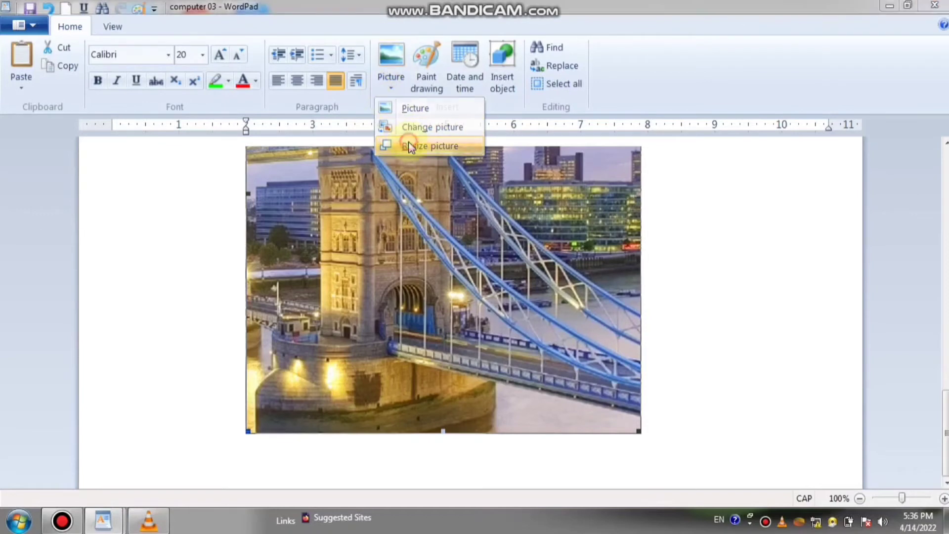
type("100")
key("Return")
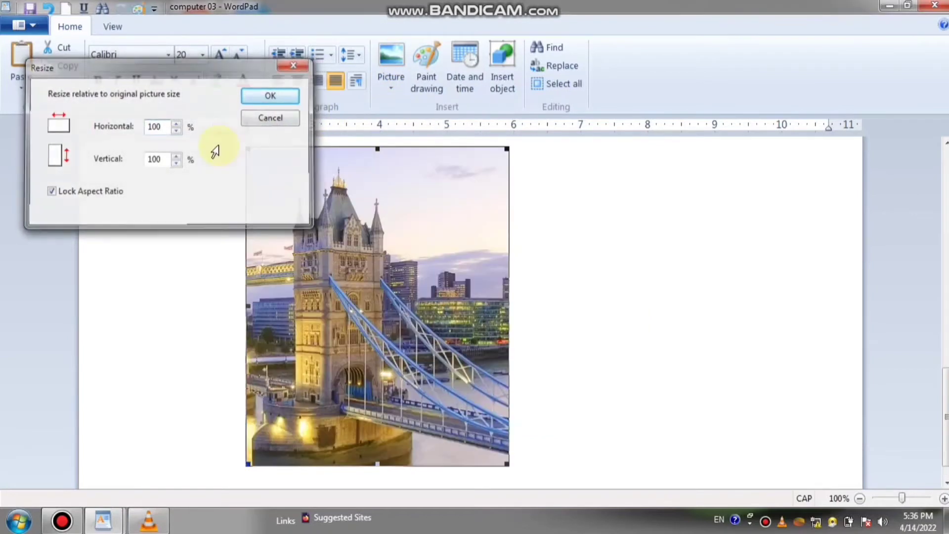
left_click(391, 88)
left_click(541, 211)
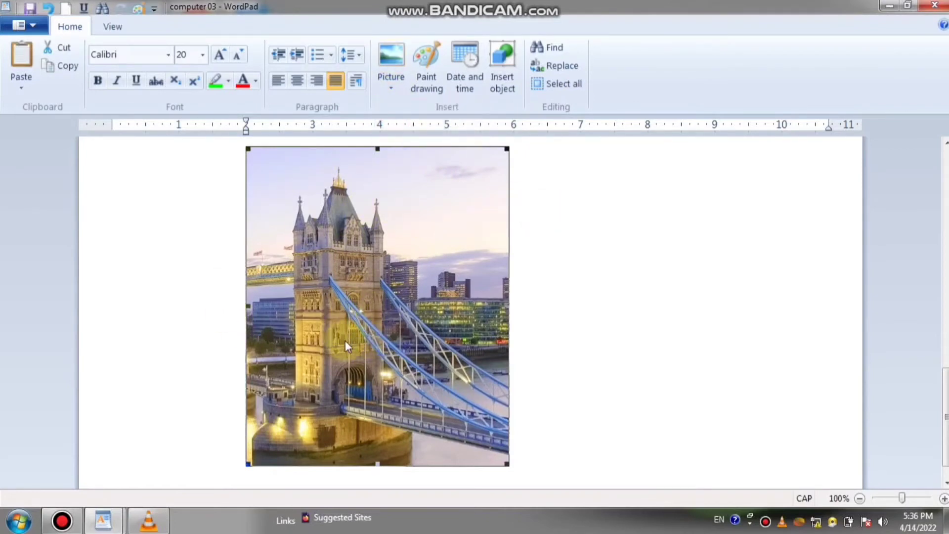
Step: Replace the bridge picture with the wallpaper picture from the Pictures library
left_click(390, 91)
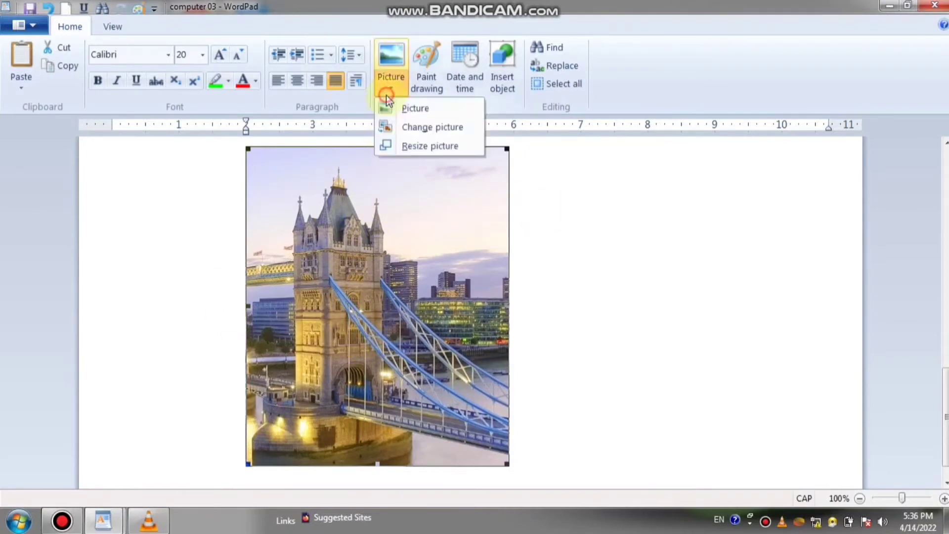
left_click(418, 129)
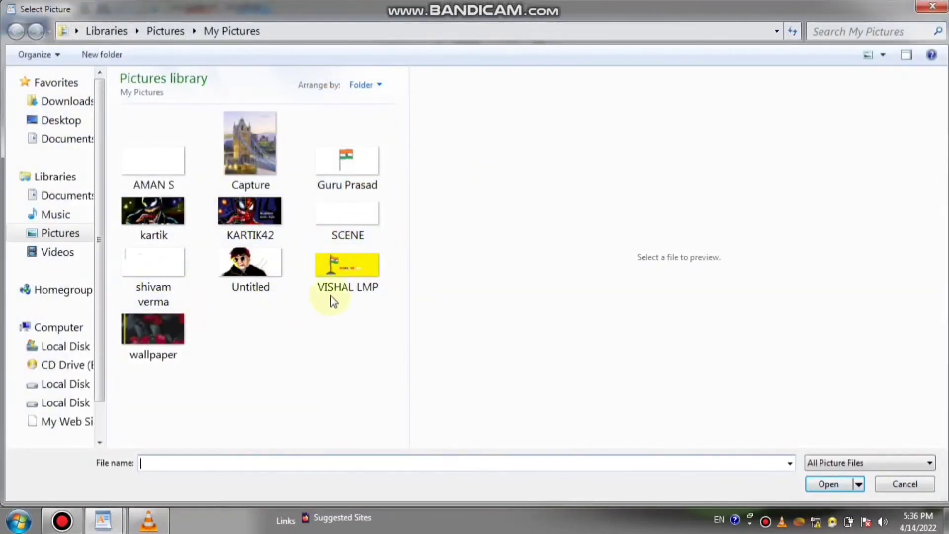
left_click(139, 331)
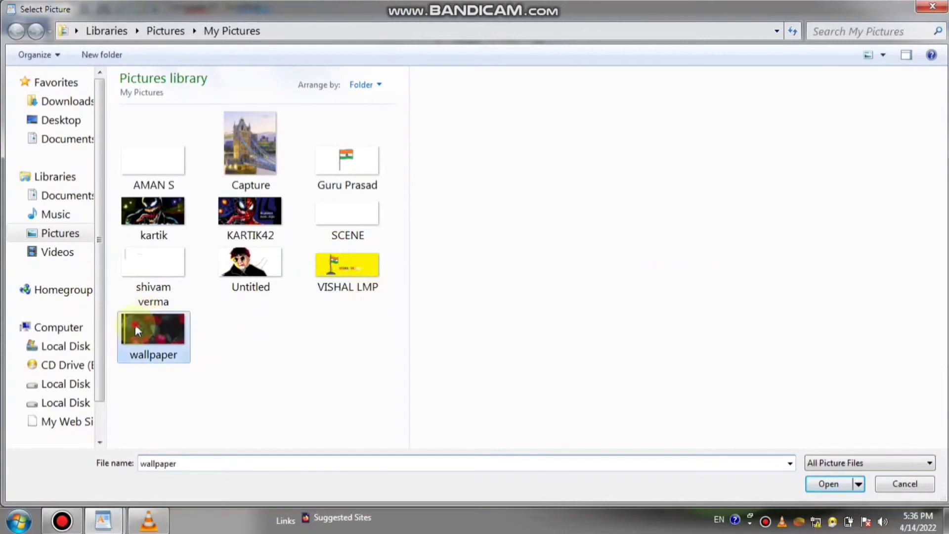
left_click(815, 485)
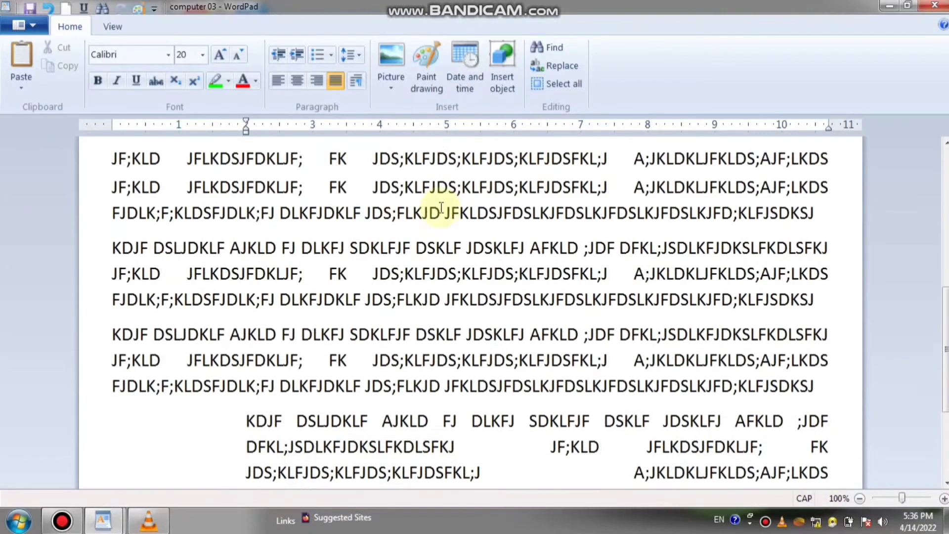
scroll(441, 208, "down", 3)
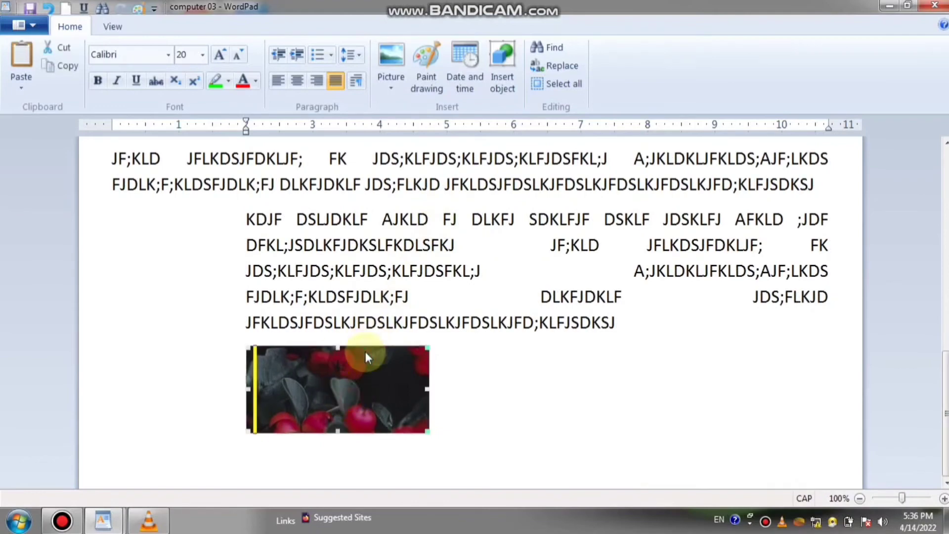
Step: Replace the wallpaper picture with the Capture picture from the Pictures library
left_click(390, 92)
left_click(406, 128)
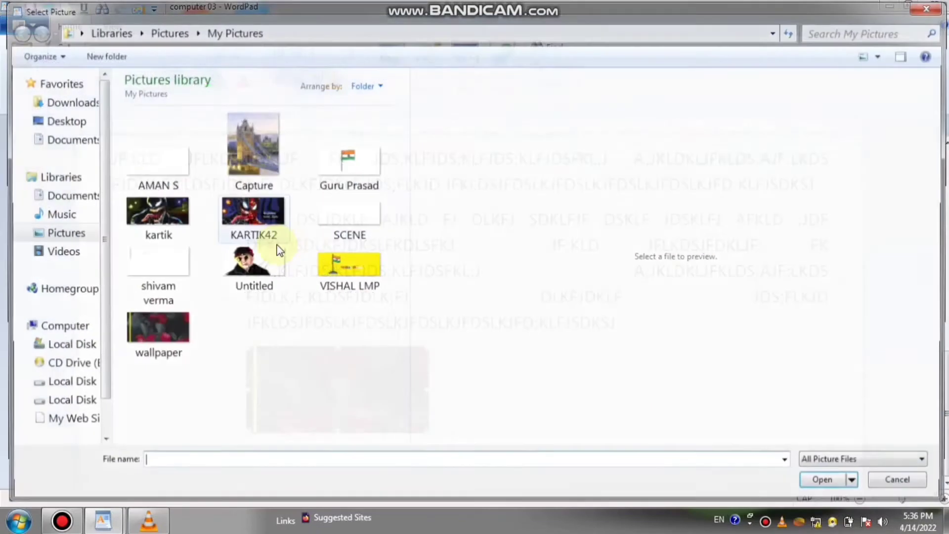
left_click(258, 154)
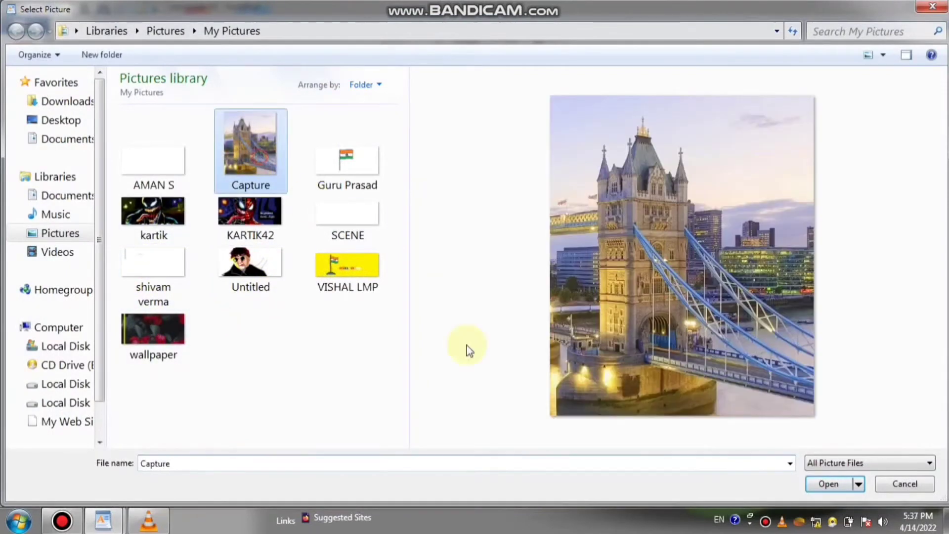
left_click(825, 485)
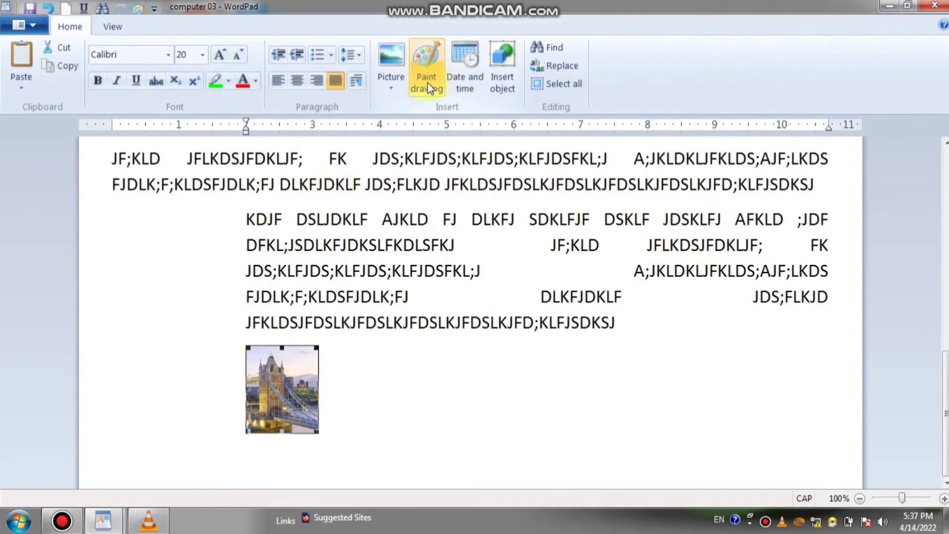
Step: Scale the replaced Capture picture to 100% of its original size and deselect it
left_click(391, 85)
left_click(426, 145)
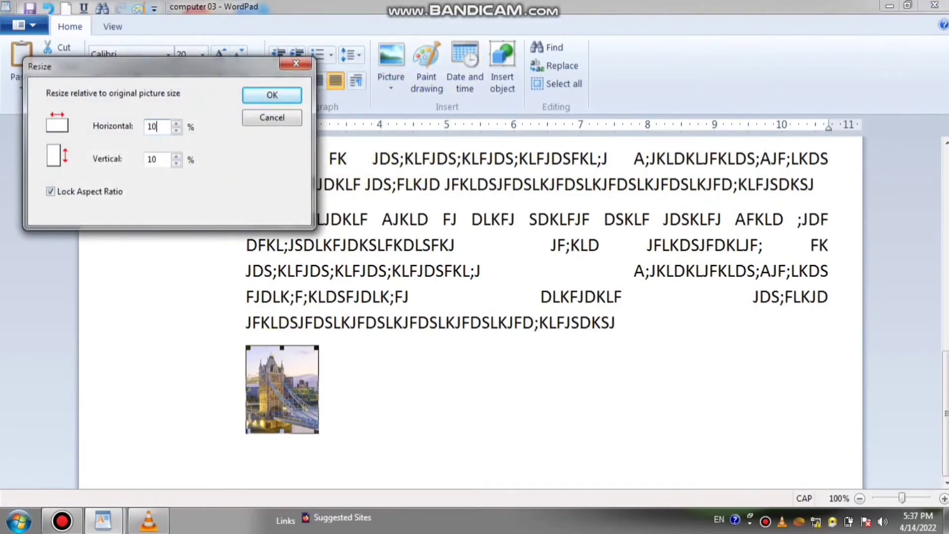
type("0")
key("Return")
left_click(676, 205)
scroll(593, 204, "up", 3)
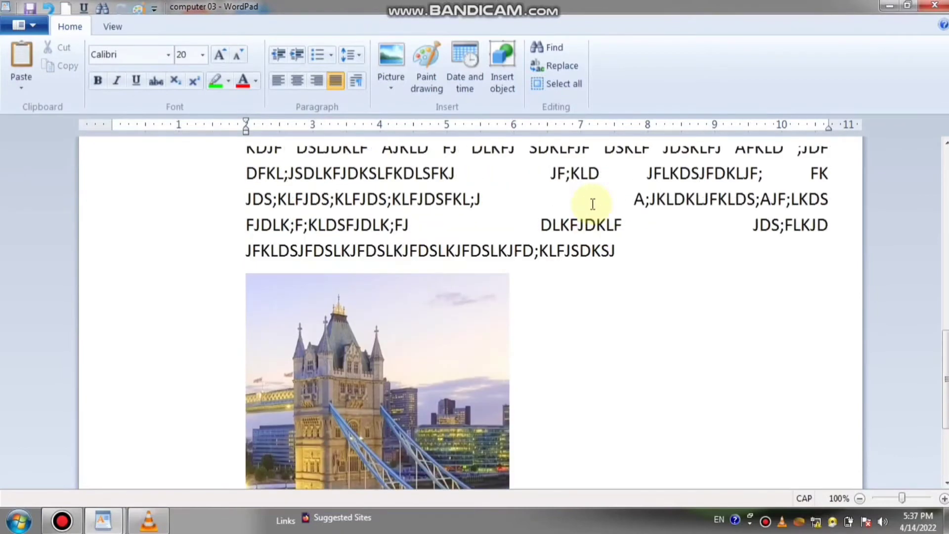
scroll(593, 204, "down", 3)
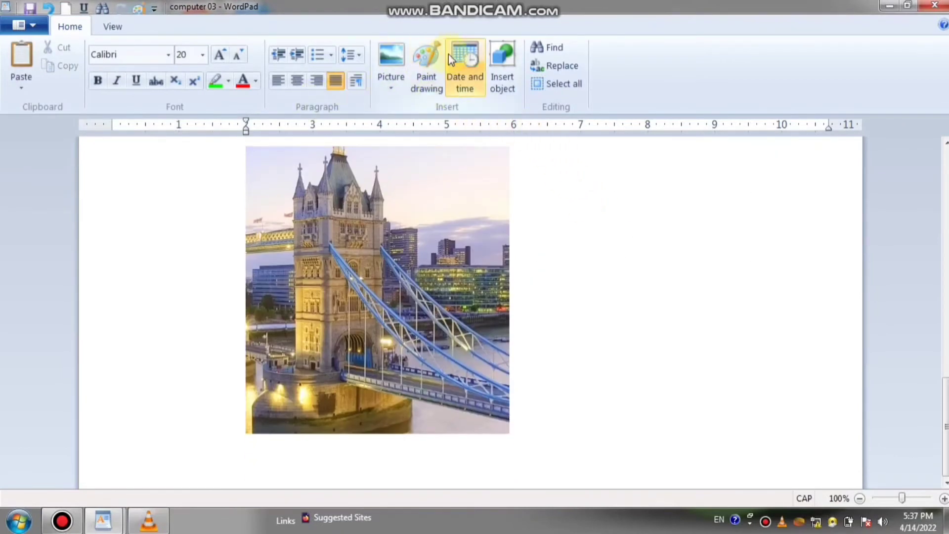
scroll(559, 193, "up", 1)
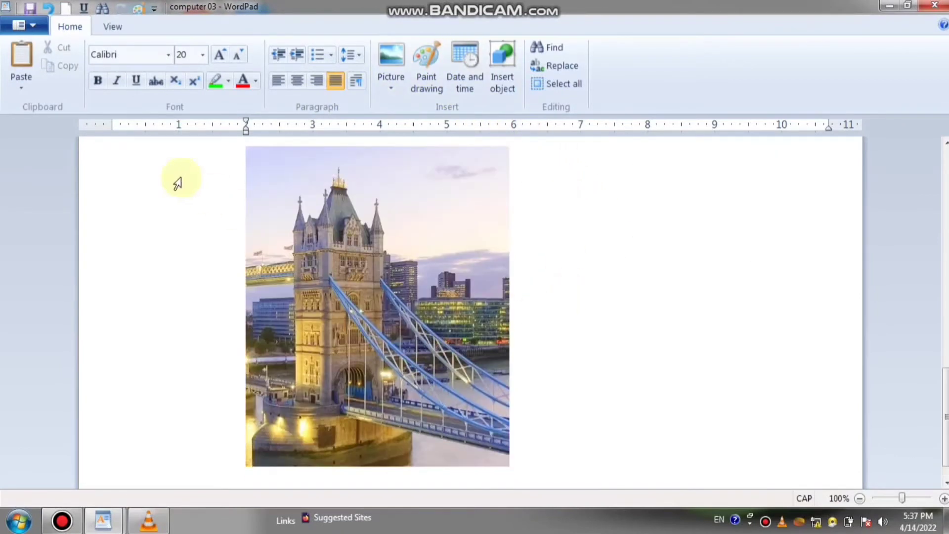
scroll(569, 220, "down", 1)
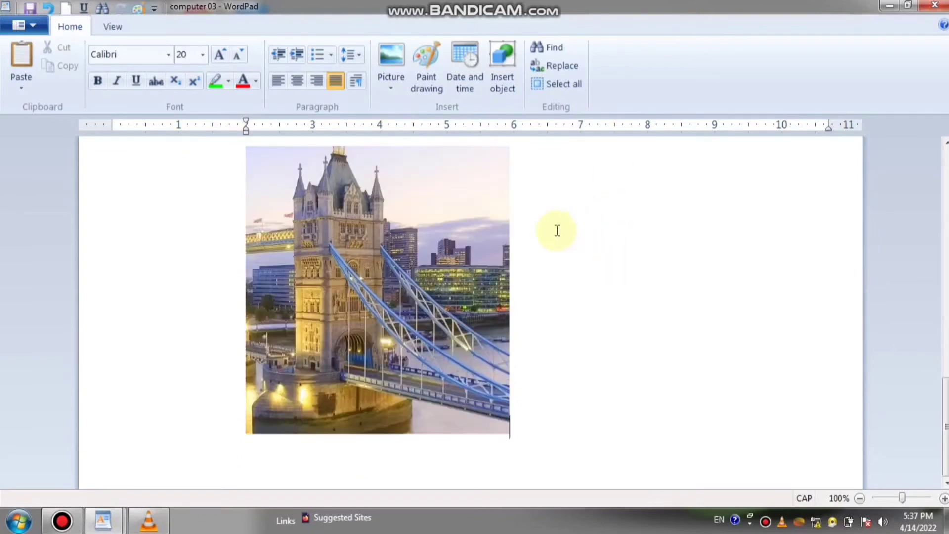
scroll(544, 212, "up", 2)
scroll(537, 207, "down", 2)
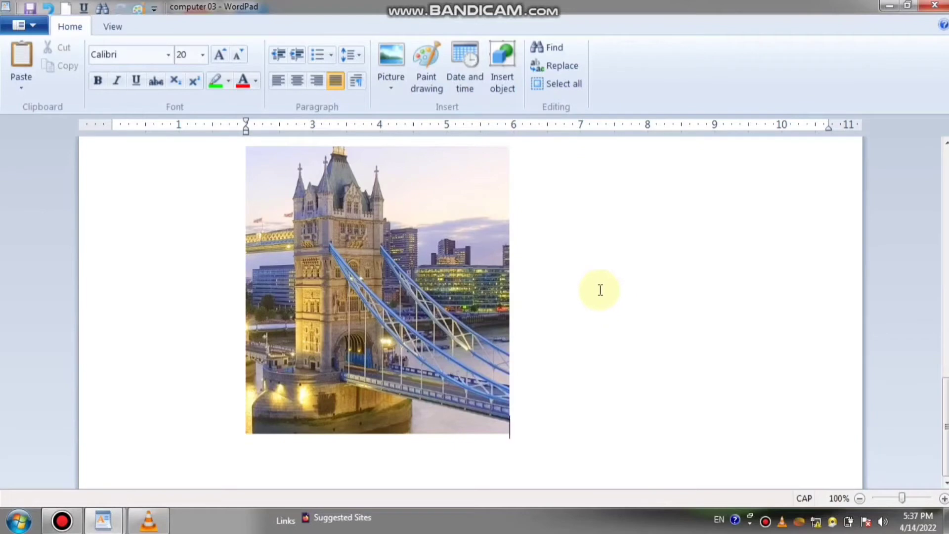
Step: Insert a Paint drawing after the bridge picture, with an enlarged canvas and a black looping freehand brush line on it
left_click(430, 67)
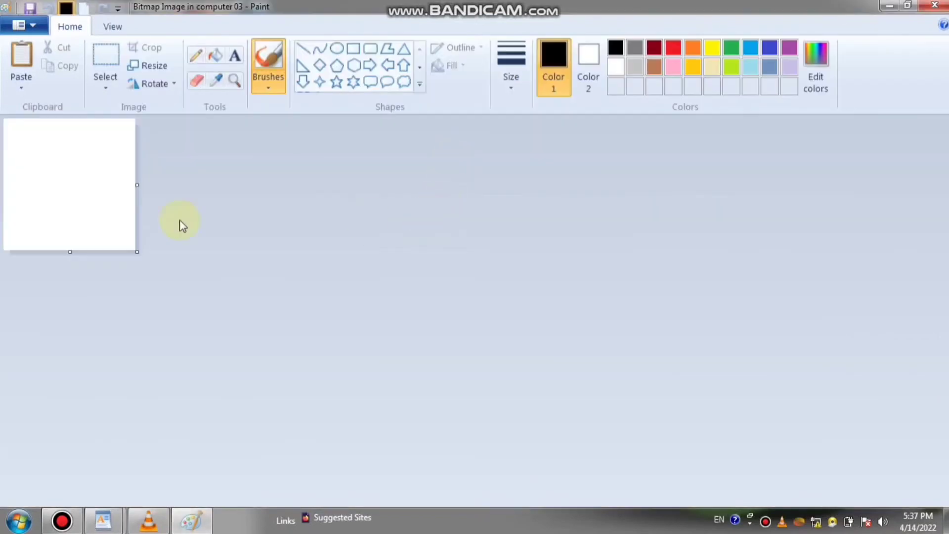
left_click_drag(137, 252, 693, 463)
left_click(283, 47)
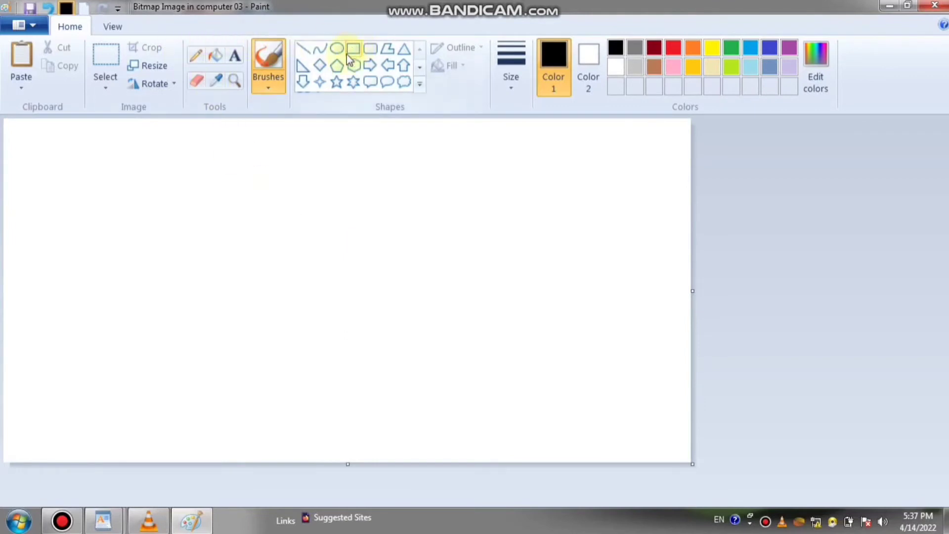
mouse_move(89, 161)
left_mouse_down()
mouse_move(223, 298)
mouse_move(198, 344)
mouse_move(145, 149)
left_mouse_up()
Step: Draw four five-point stars of different sizes around the Paint canvas
left_click(337, 82)
left_click_drag(309, 120, 442, 309)
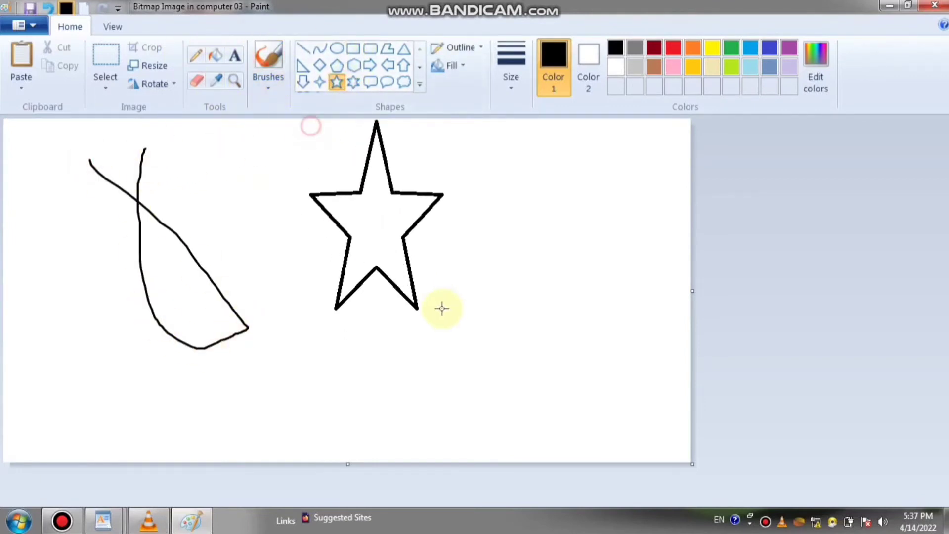
left_click_drag(513, 211, 630, 356)
left_click_drag(326, 366, 427, 453)
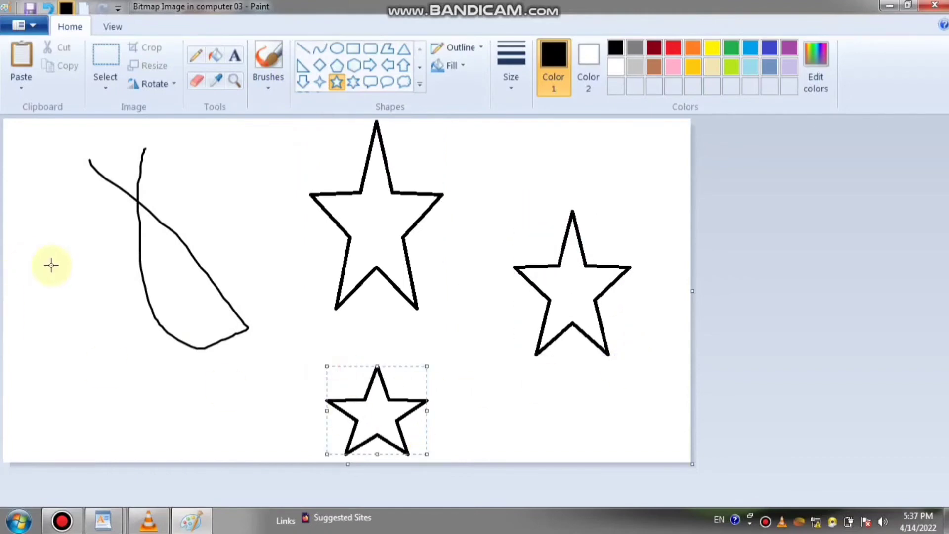
left_click_drag(51, 265, 152, 372)
Step: Fill all four stars with orange
left_click(223, 60)
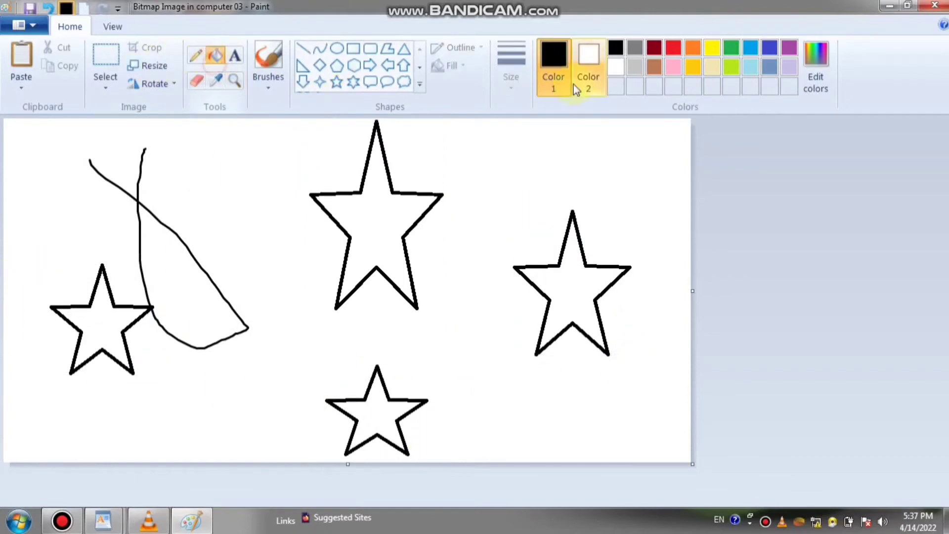
left_click(693, 48)
left_click(402, 216)
left_click(564, 262)
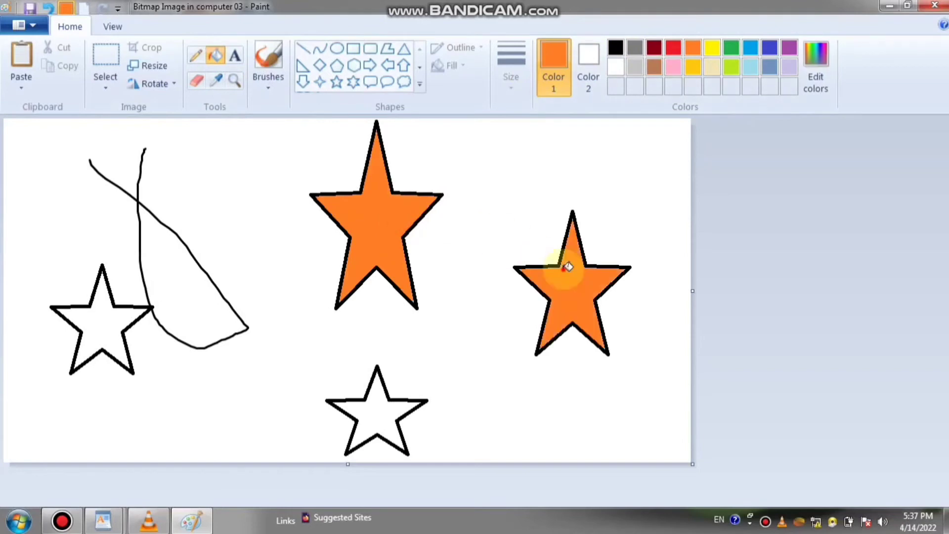
left_click(390, 415)
left_click(83, 322)
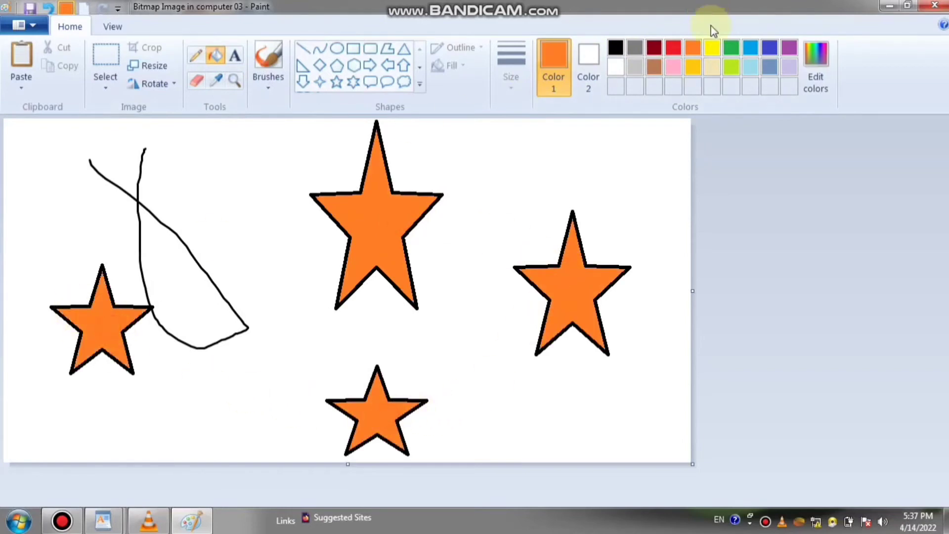
Step: Close Paint to return to the WordPad document and select the embedded star drawing below the bridge picture
left_click(936, 6)
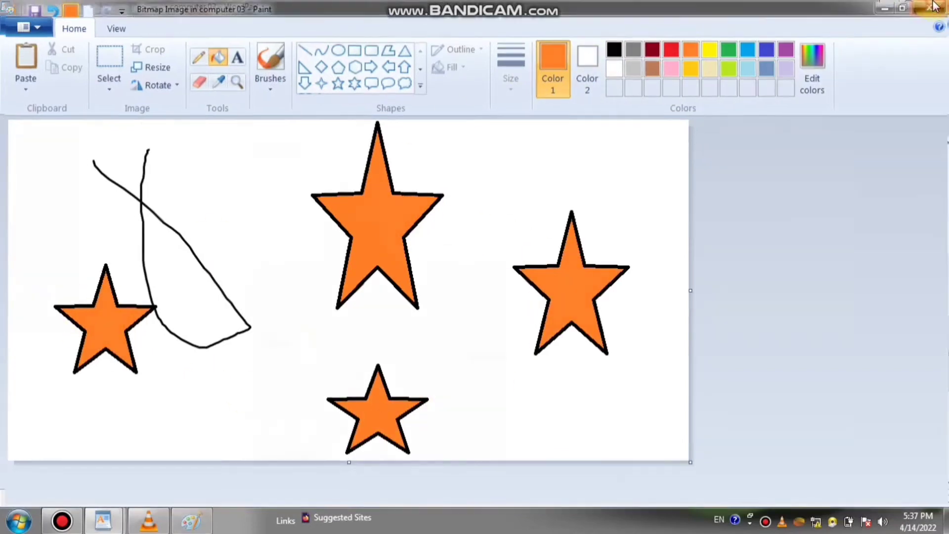
scroll(786, 96, "down", 1)
scroll(712, 247, "down", 5)
scroll(682, 319, "up", 3)
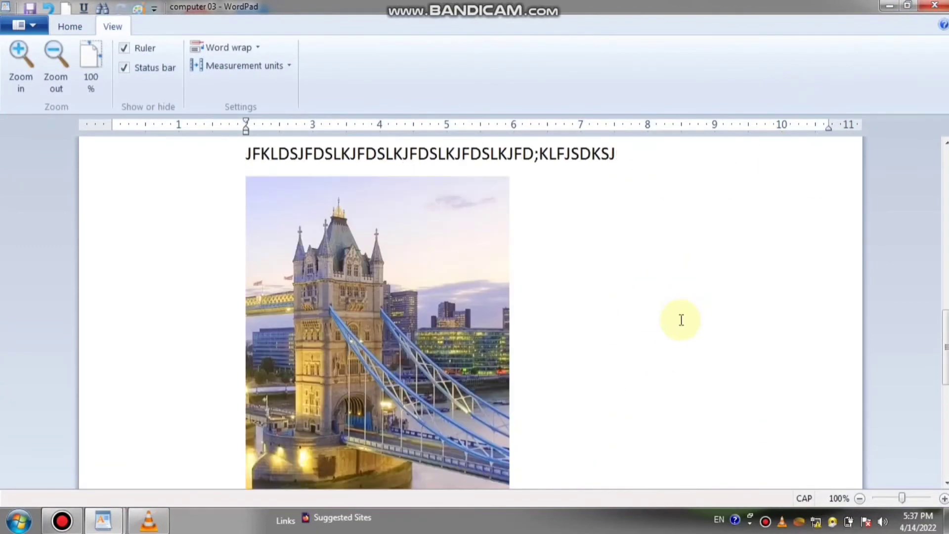
scroll(680, 319, "down", 6)
left_click(673, 243)
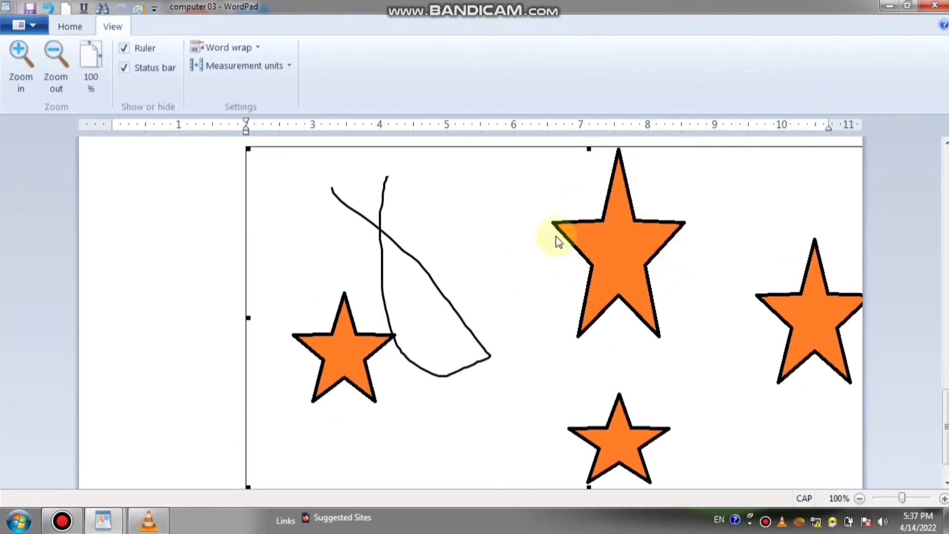
Step: Insert the current date at the start of the blank page in the format "Thursday, April 14, 2022"
left_click(70, 26)
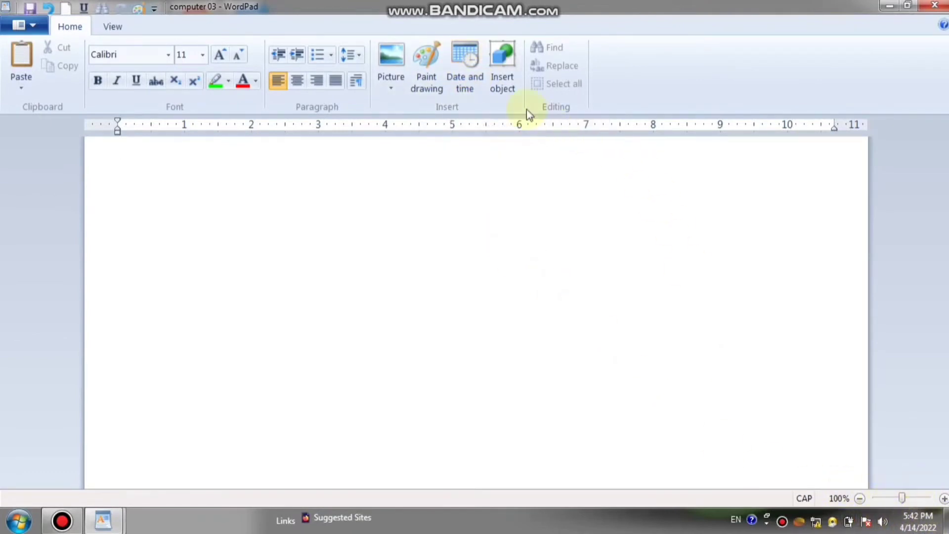
left_click(465, 60)
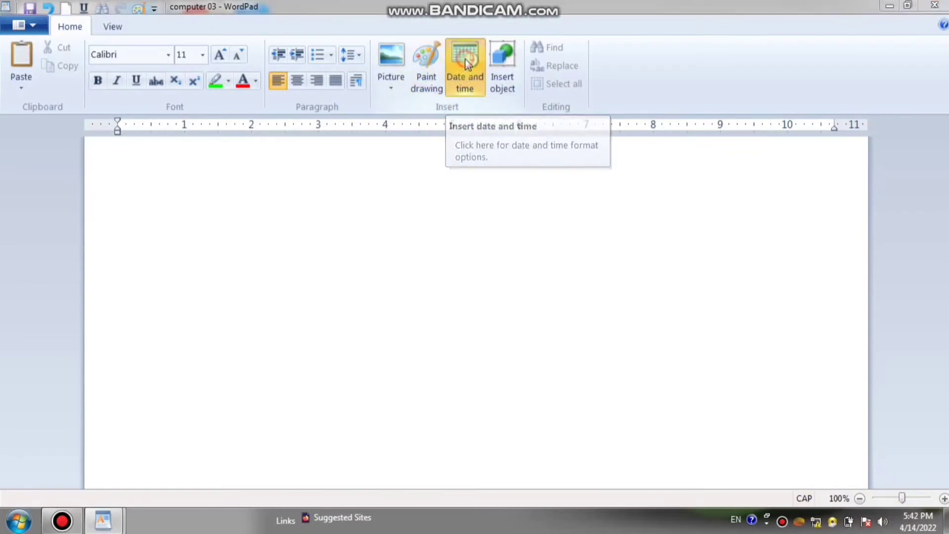
left_click(403, 228)
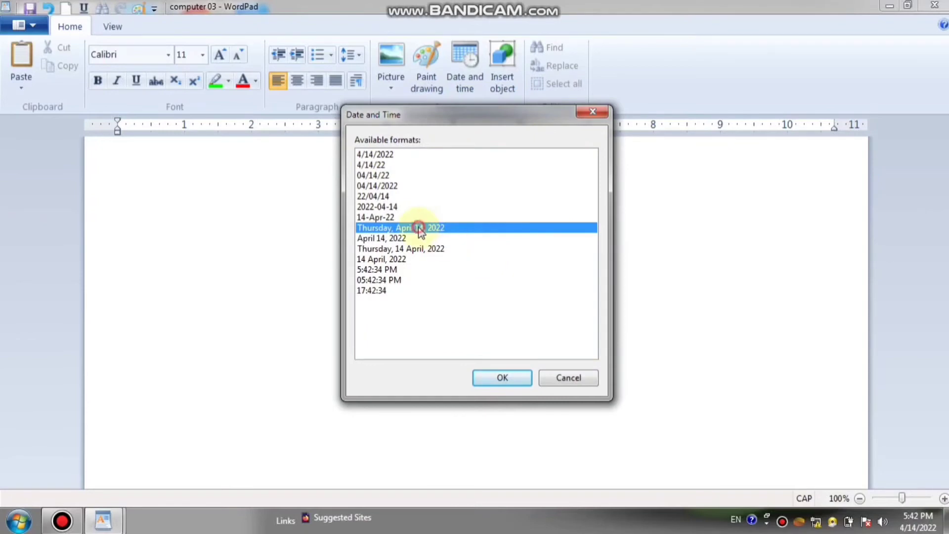
left_click(504, 380)
Step: Enlarge the inserted date line to font size 24 and place the cursor on the line below it
left_click_drag(239, 165, 93, 173)
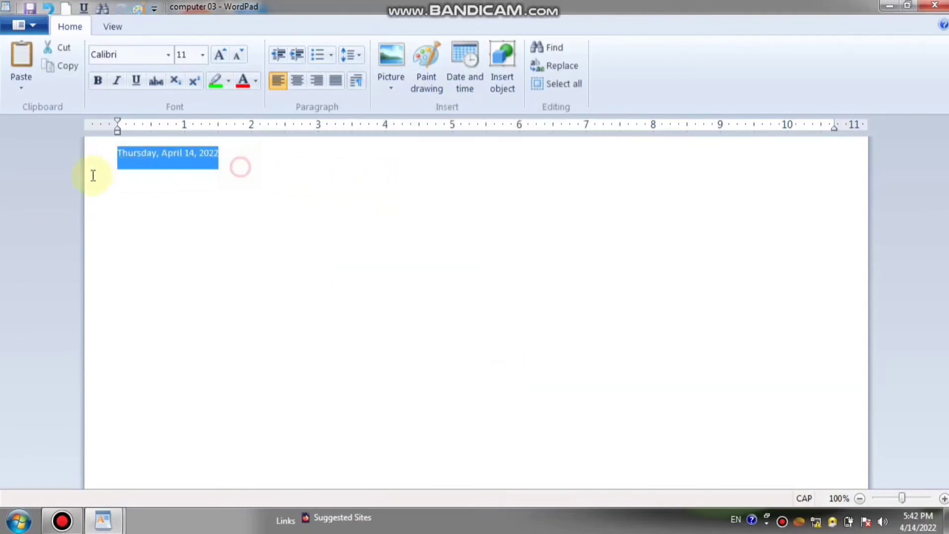
left_click(220, 56)
left_click(220, 55)
left_click(219, 56)
left_click(220, 55)
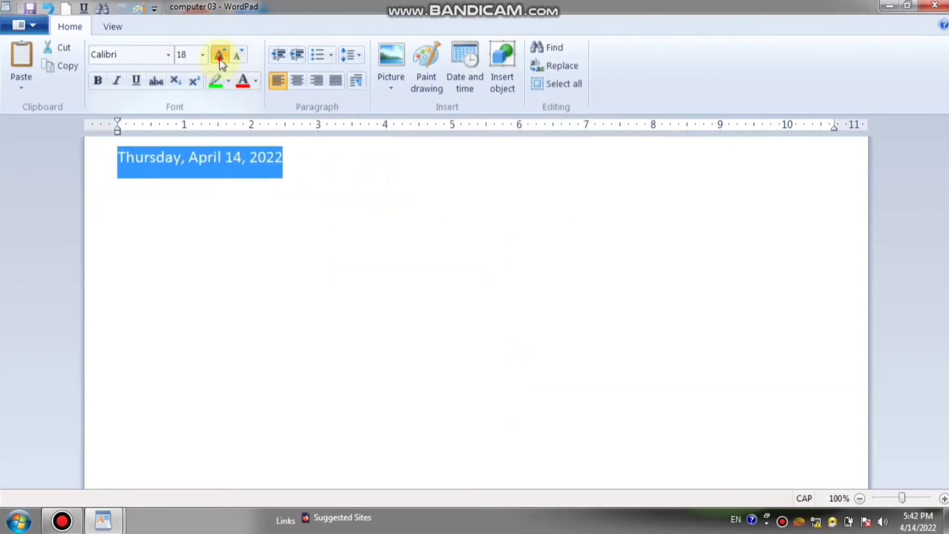
left_click(220, 56)
left_click(220, 55)
left_click(219, 55)
left_click(482, 207)
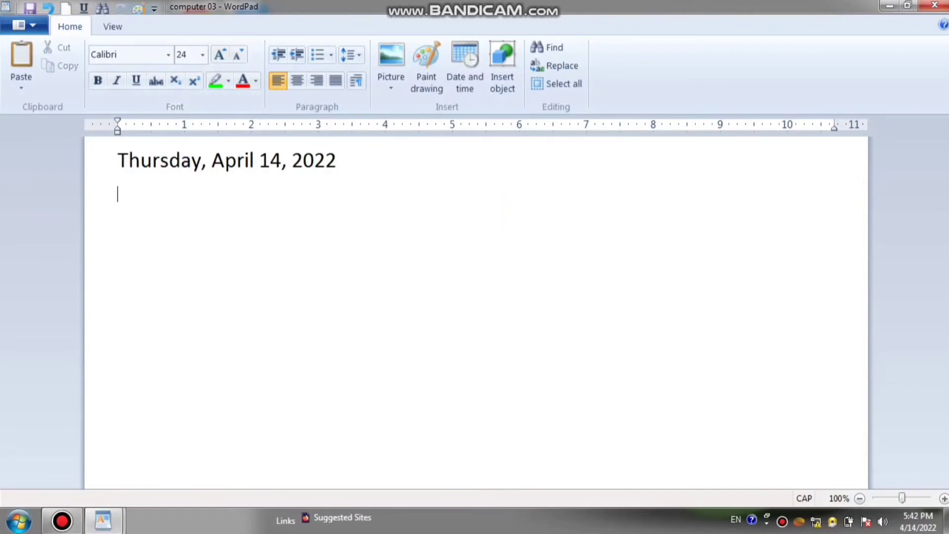
Step: Insert the date in the 14-Apr-22 format beneath the first date, followed by a line break
left_click(467, 87)
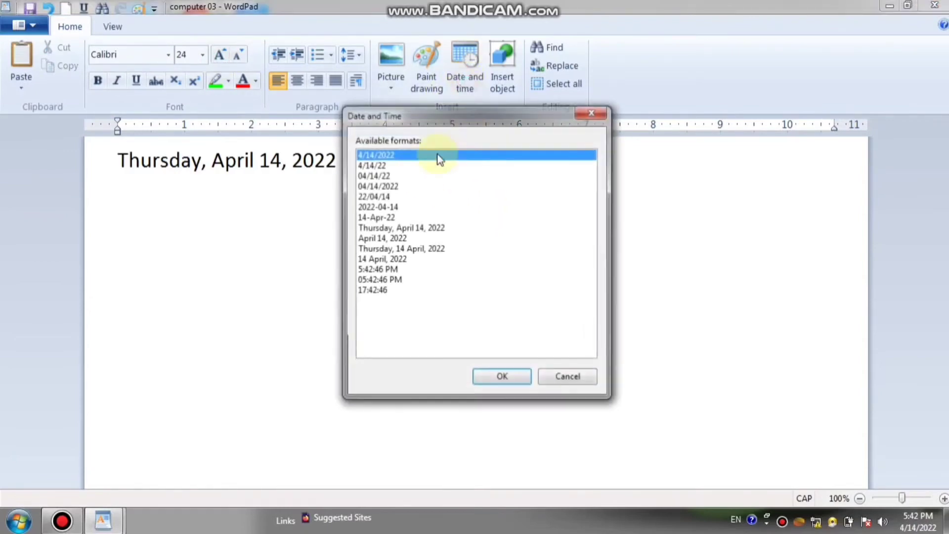
left_click(384, 219)
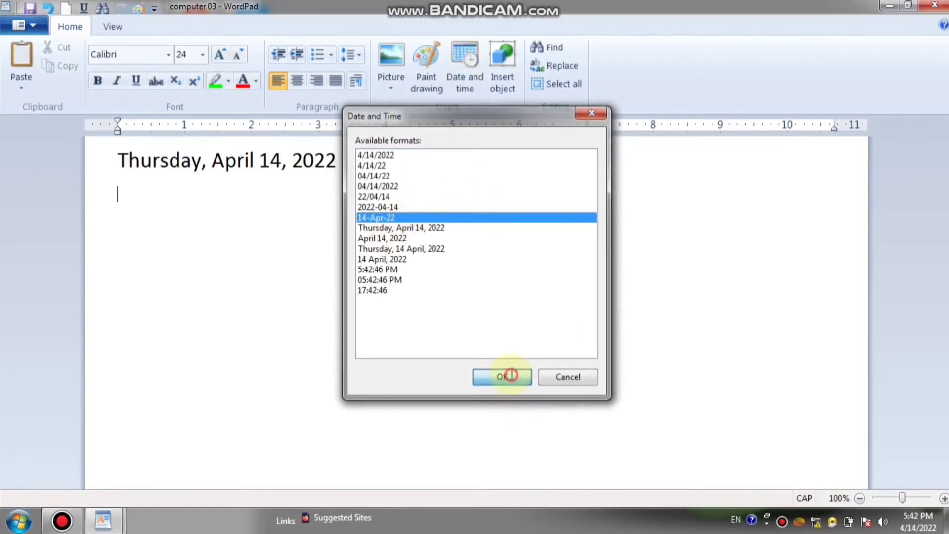
left_click(508, 377)
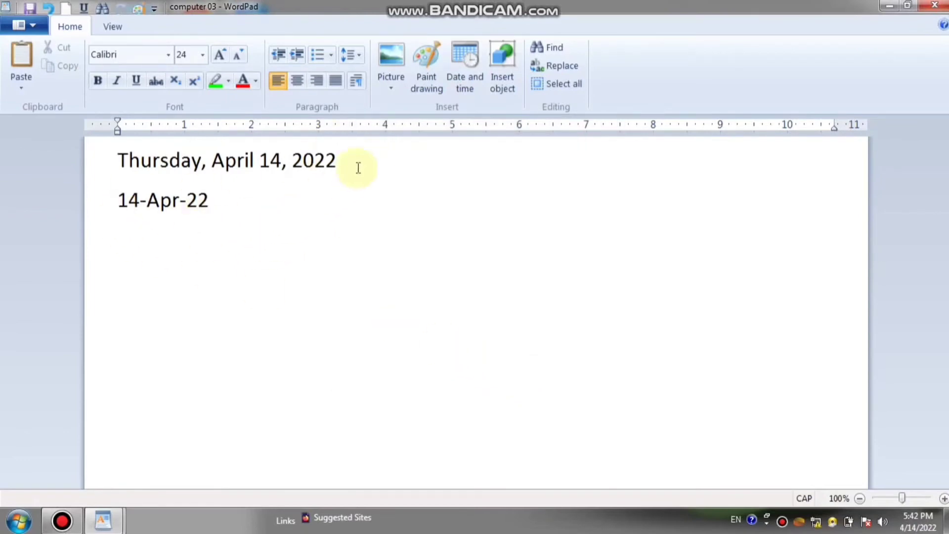
key("Return")
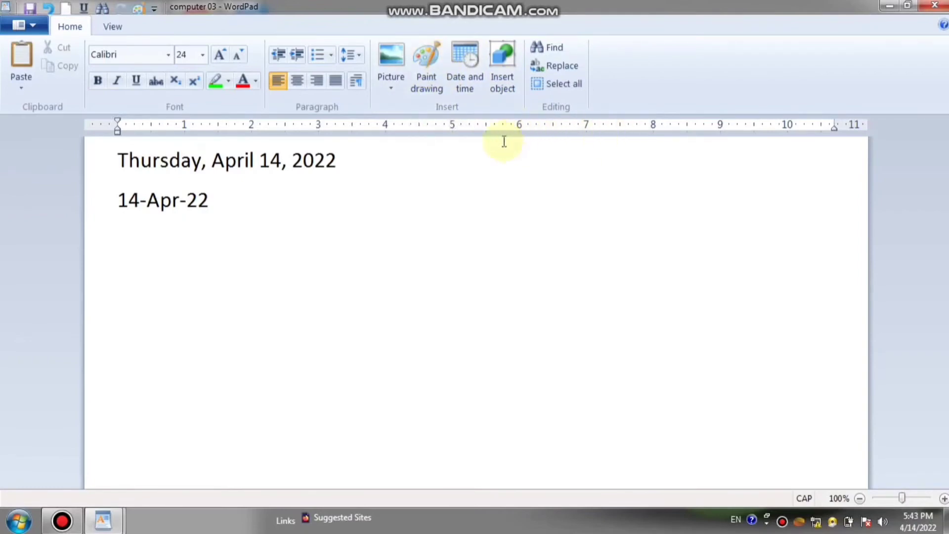
Step: Insert a new Microsoft Office Excel Worksheet object below the two dates
left_click(504, 75)
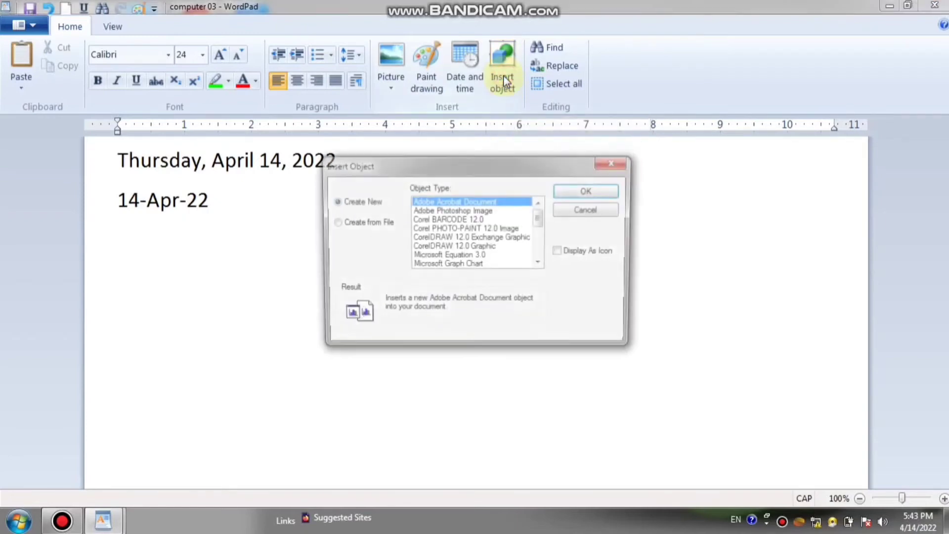
left_click(503, 201)
left_click(540, 263)
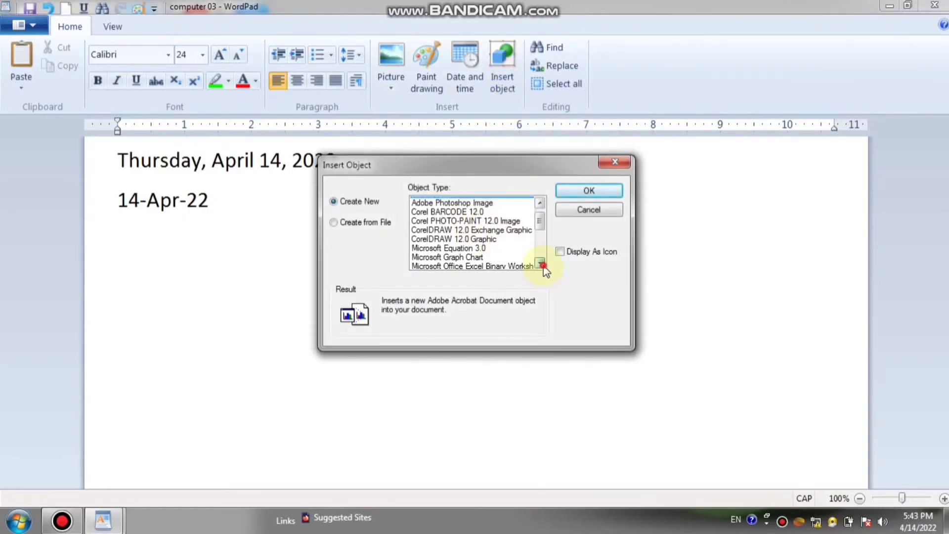
left_click(540, 263)
left_click(540, 263)
left_click(539, 263)
left_click(540, 263)
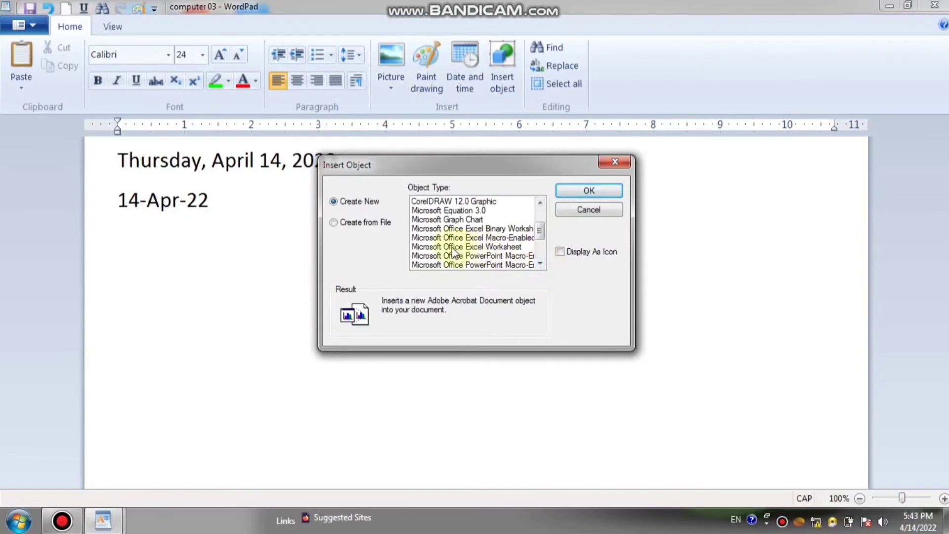
left_click(467, 246)
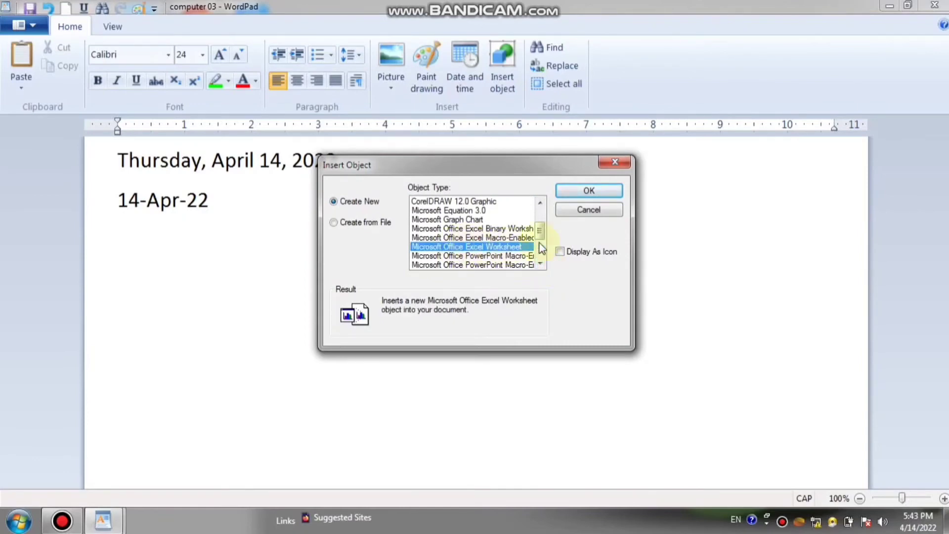
left_click(593, 191)
Step: Enter sample text in the worksheet: FDSFDSF in A1, FDSFDS in D6, FSDFDS in C7 and FASDF in B4
type("FDSFDSF")
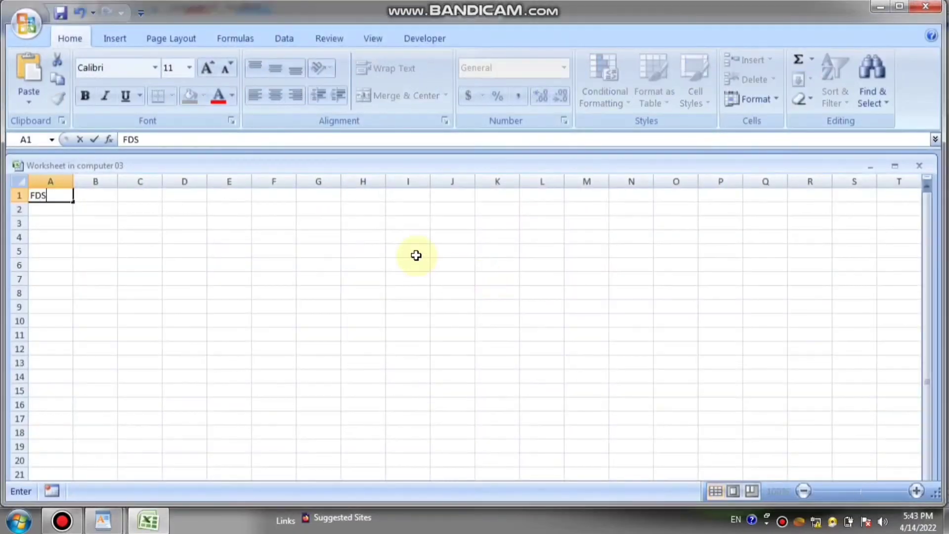
left_click(203, 264)
type("FDSFDSF")
left_click(122, 278)
type("FSDFDS")
left_click(93, 239)
type("FASDF")
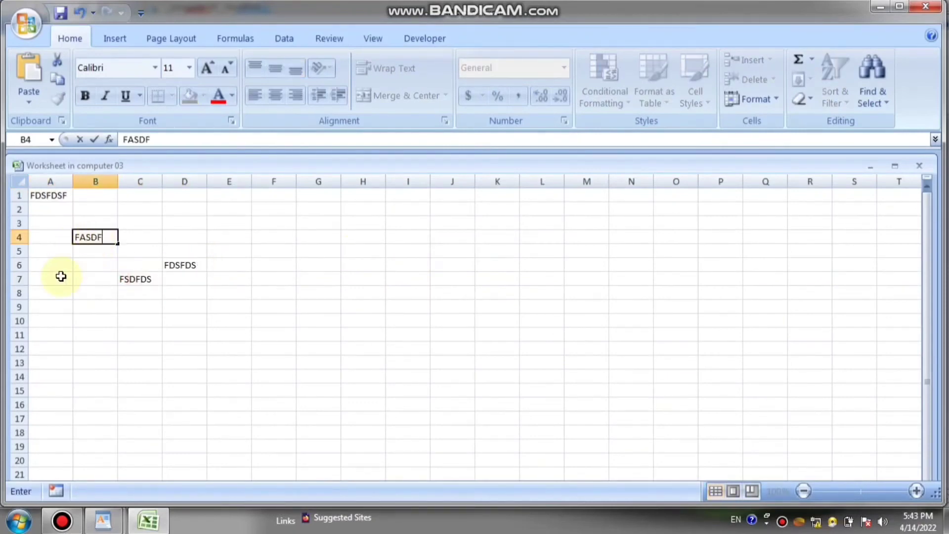
Step: Add FDSF in cell A7 and FDSFDS in cells C3 and E3
left_click(64, 275)
type("FDSF")
left_click(155, 223)
type("FDSFDS")
left_click(209, 225)
type("FDSFDS")
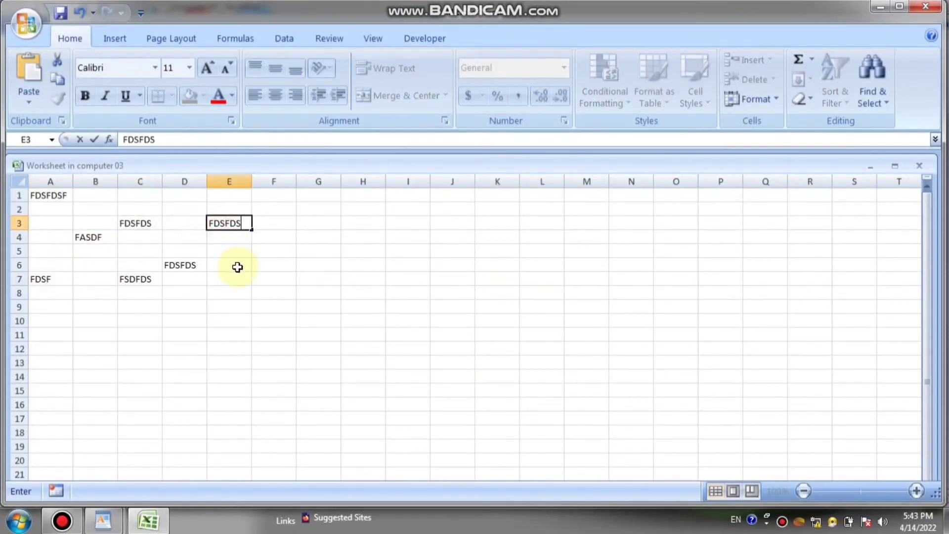
Step: Enter 500 in cells E6 and E4, close the worksheet to return to the WordPad document, and deselect the embedded table
left_click(239, 264)
type("500")
left_click(212, 239)
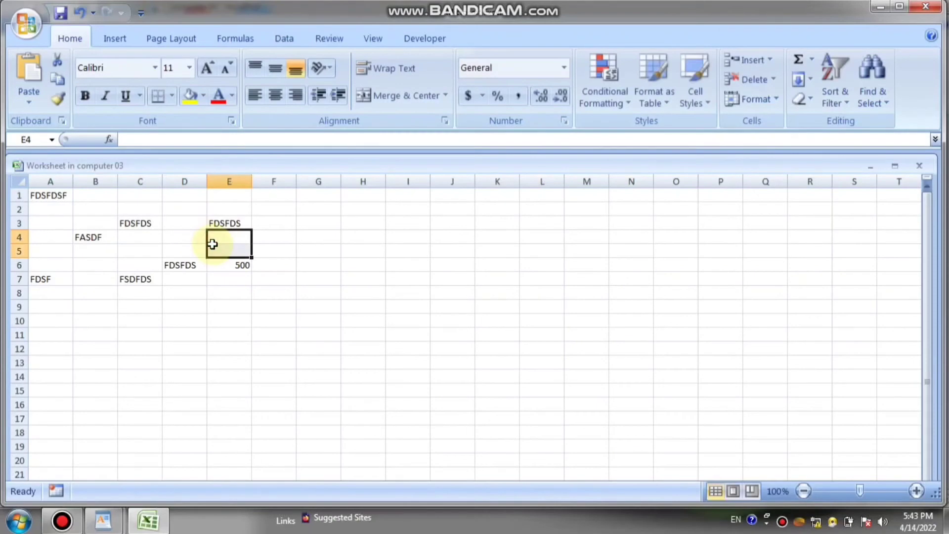
type("500")
left_click(315, 249)
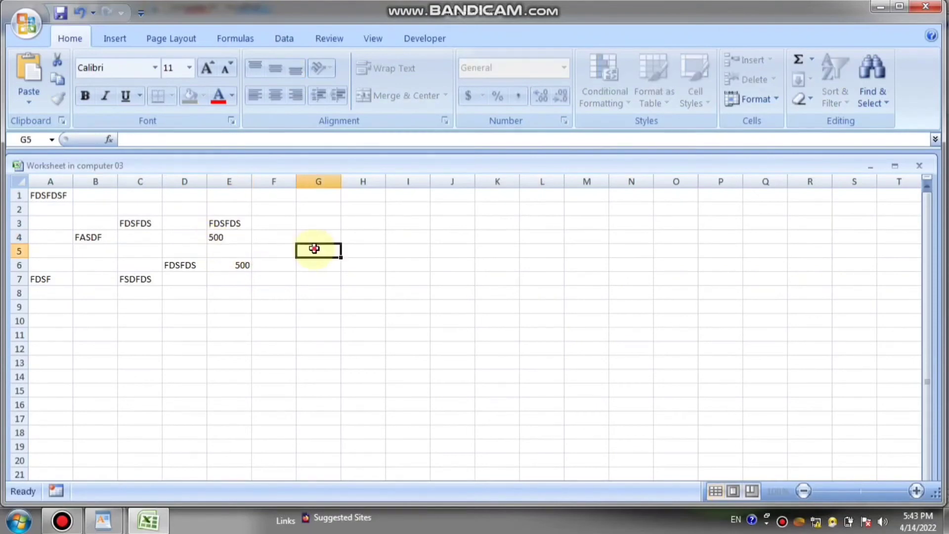
left_click(935, 7)
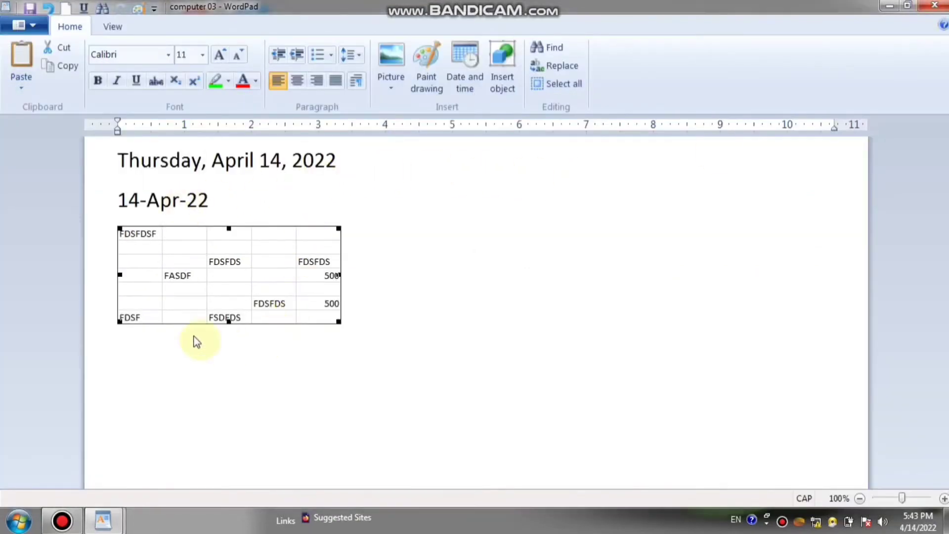
left_click(473, 267)
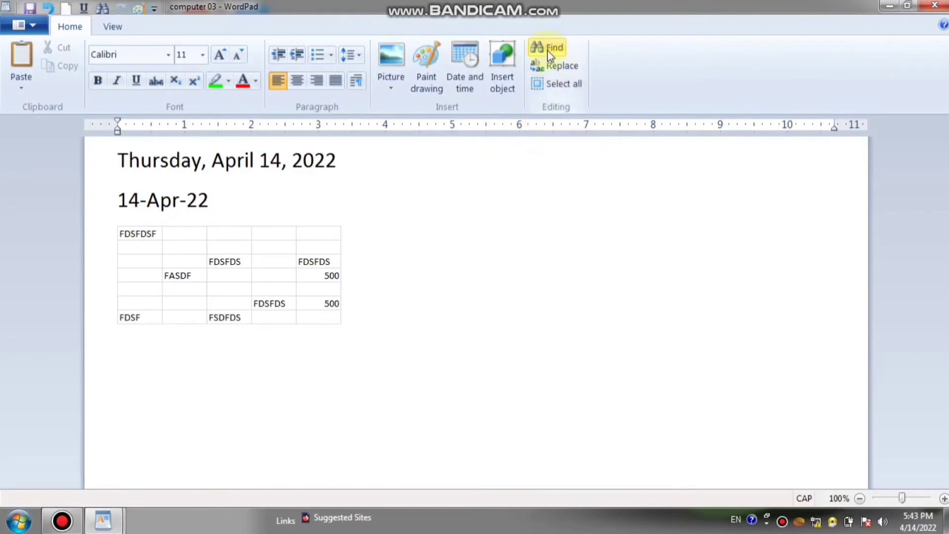
Step: Add the word COMPUTER after the 14-Apr-22 date and paste several copies of the whole document content below one another
left_click(310, 190)
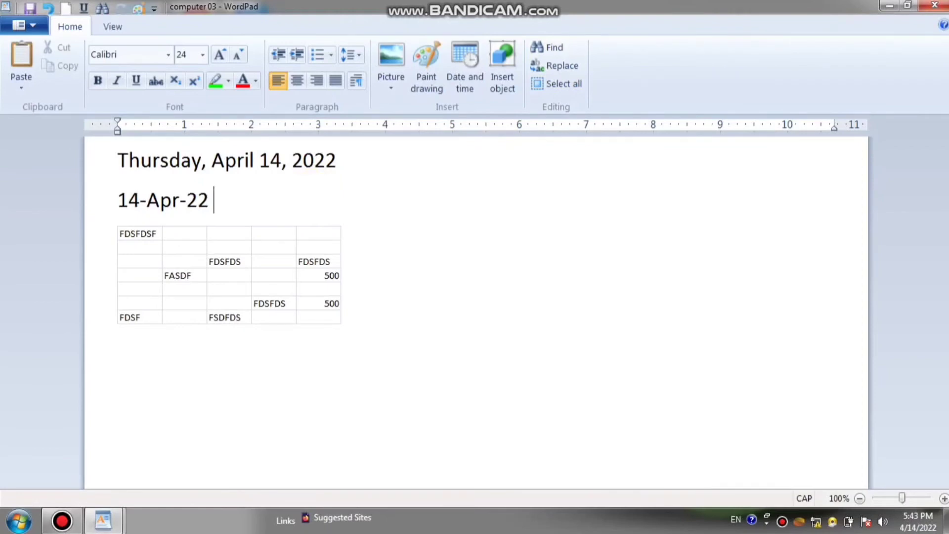
type("COMPUTER")
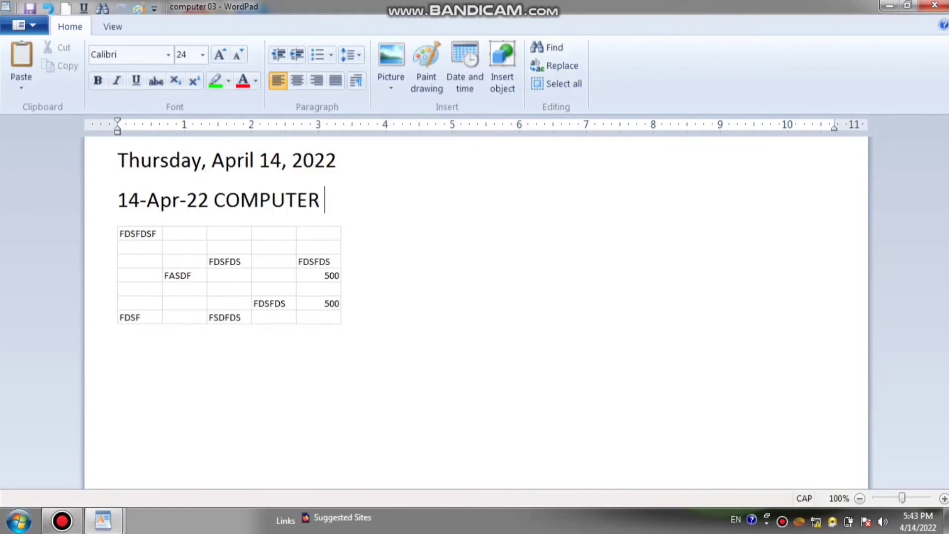
key("ctrl+a")
key("ctrl+v")
key("ctrl+v")
key("ctrl+v")
key("ctrl+v")
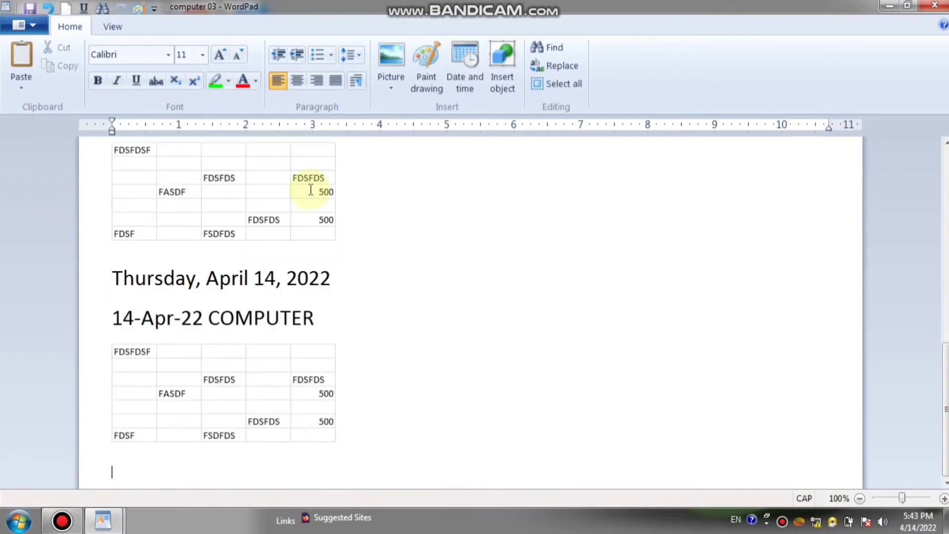
scroll(270, 228, "up", 7)
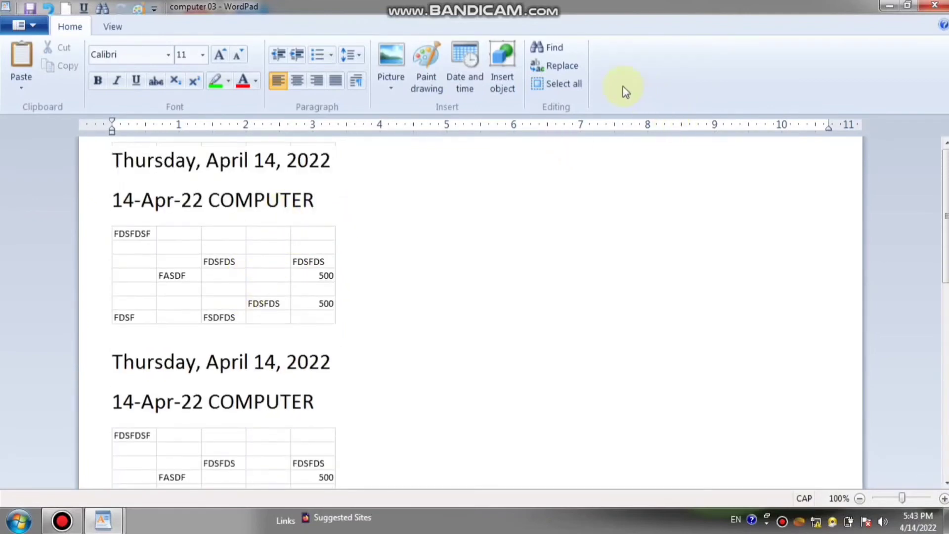
Step: Search the document for COMPUTER, step through its occurrences, and close the search
left_click(549, 47)
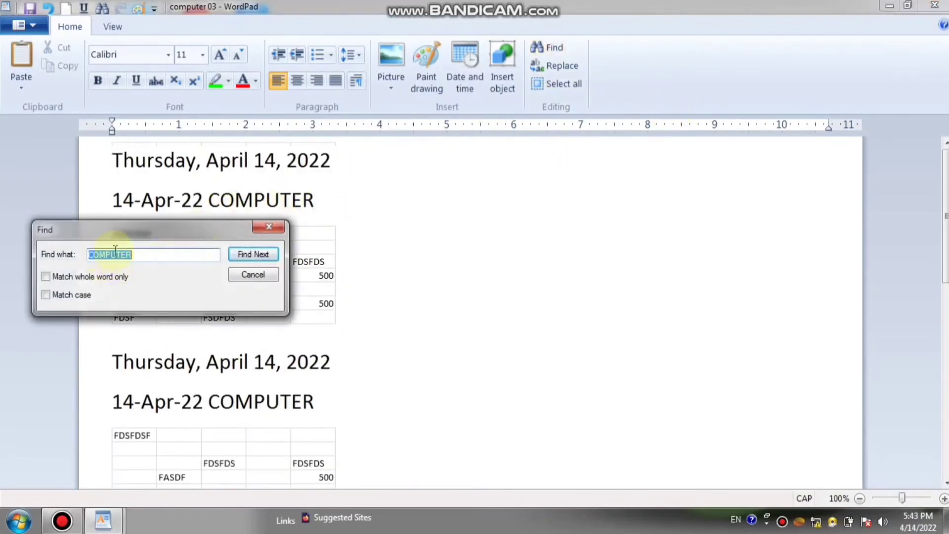
left_click_drag(243, 229, 584, 191)
left_click(599, 216)
left_click(600, 218)
left_click(600, 219)
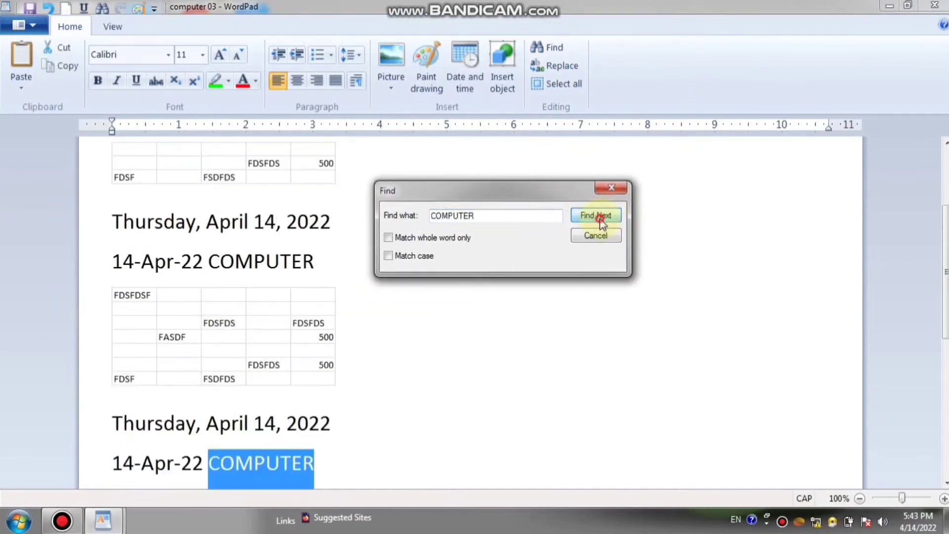
left_click(601, 219)
left_click(589, 266)
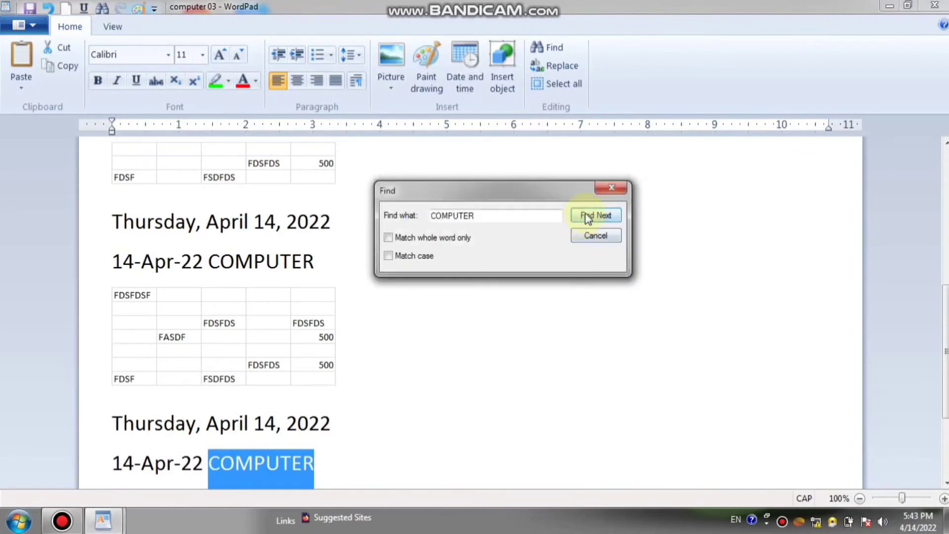
left_click(593, 216)
left_click(592, 235)
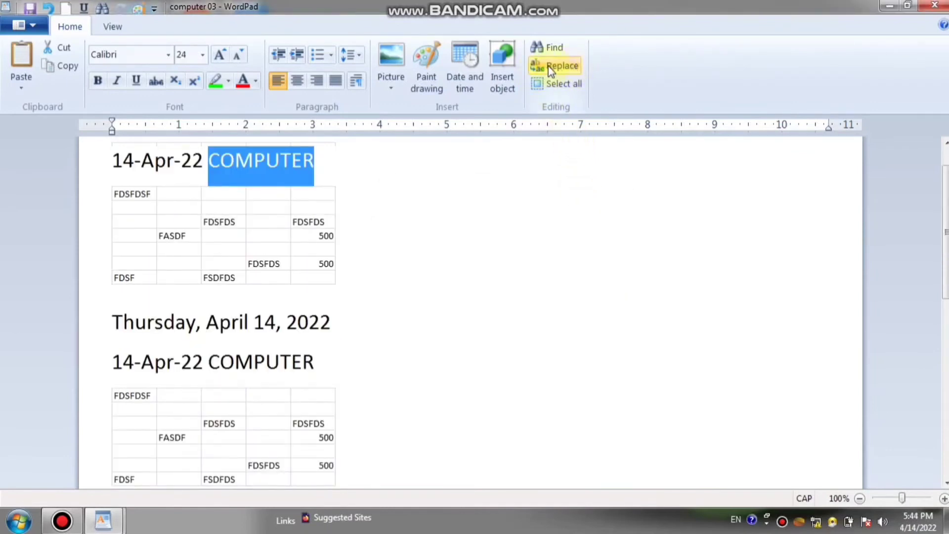
left_click(548, 48)
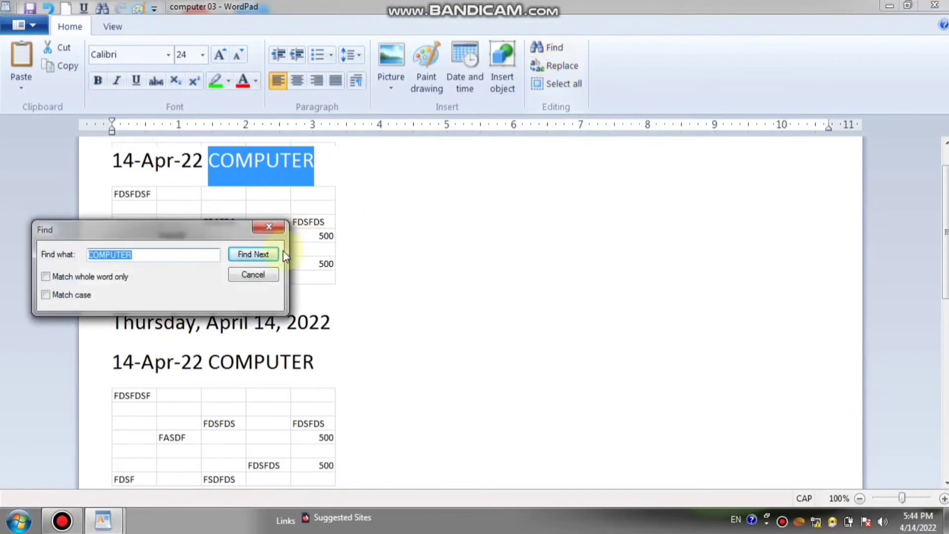
left_click(253, 275)
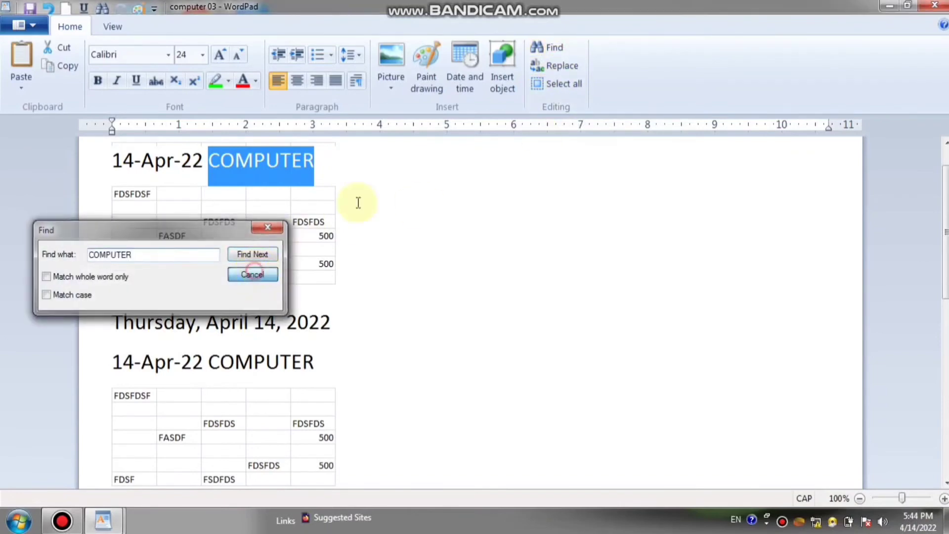
Step: Replace the selected occurrence of COMPUTER with CPU
left_click(561, 67)
left_click(195, 240)
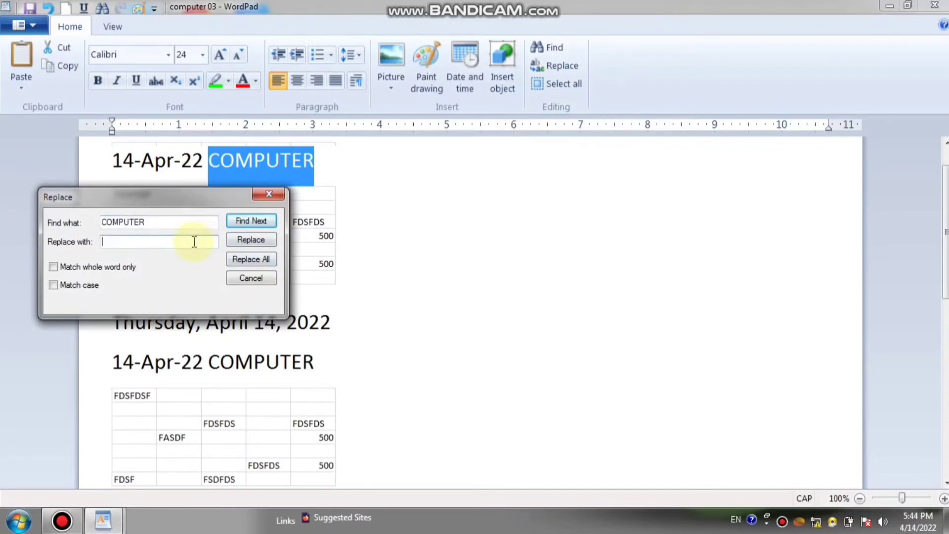
type("CPU")
left_click(250, 240)
Step: Replace all remaining occurrences of COMPUTER with CPU and close the Replace dialog
left_click_drag(184, 200, 499, 144)
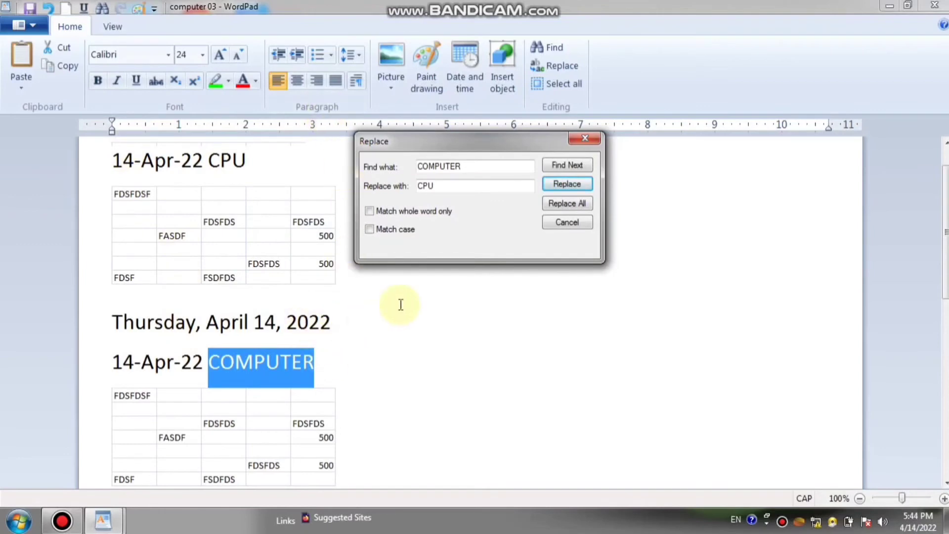
left_click(561, 206)
left_click(558, 233)
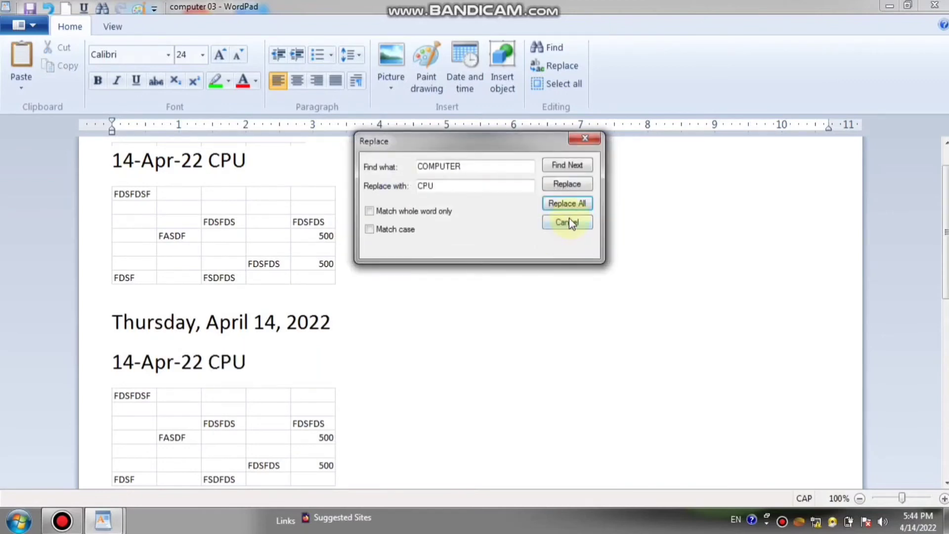
left_click(568, 222)
scroll(341, 332, "down", 10)
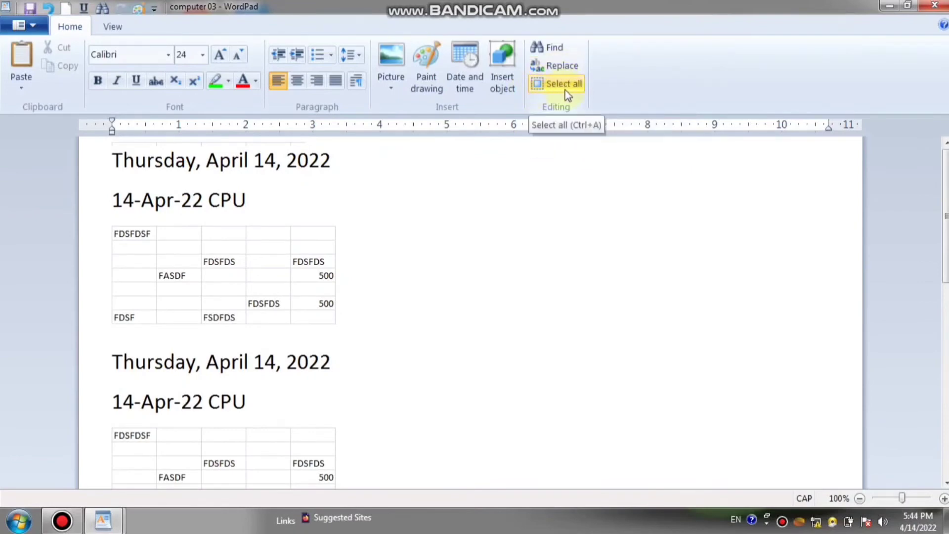
Step: Select the entire document content, including the dates and worksheet tables, and delete it
scroll(383, 390, "down", 2)
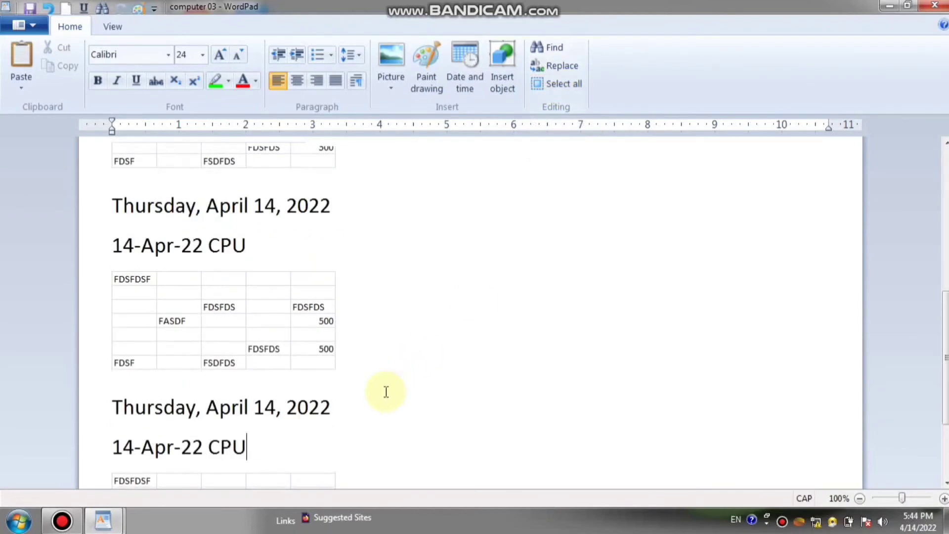
scroll(378, 375, "up", 2)
scroll(378, 375, "down", 2)
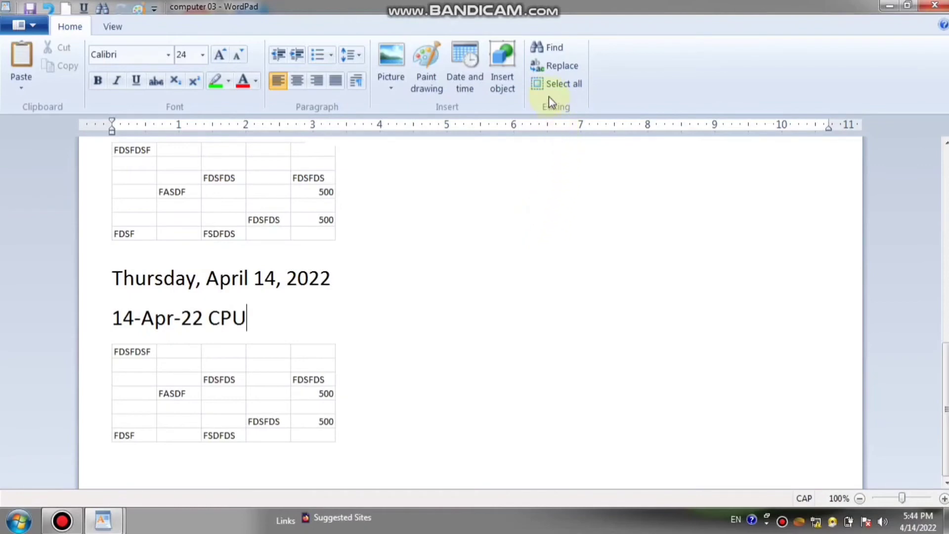
left_click(568, 85)
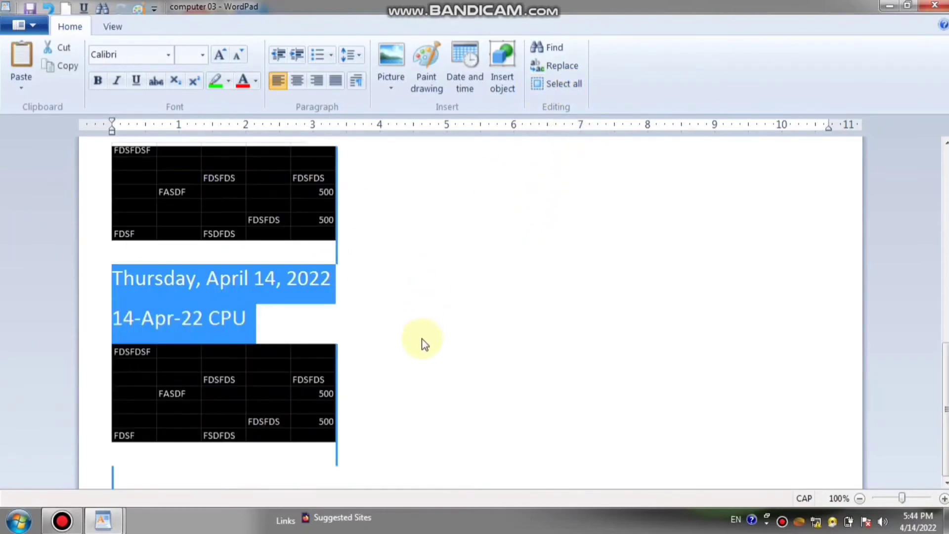
key("Delete")
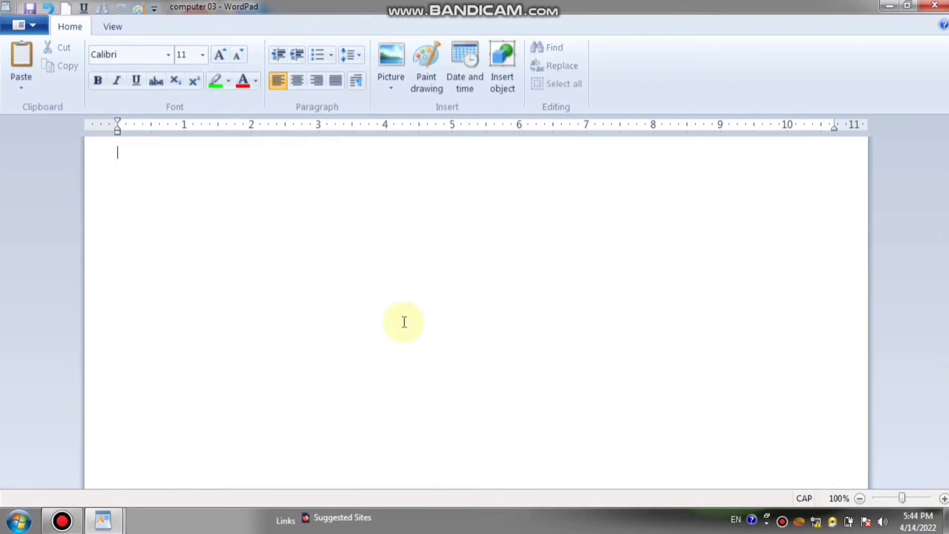
Step: Enlarge the font to size 20 and enter the word MOUSE in the empty document
left_click(220, 55)
left_click(221, 55)
left_click(221, 56)
left_click(221, 56)
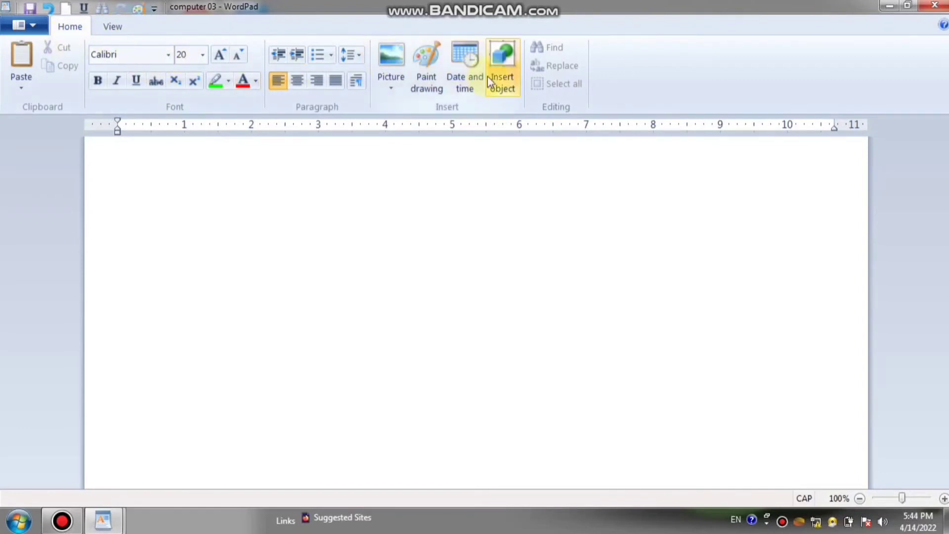
left_click(113, 29)
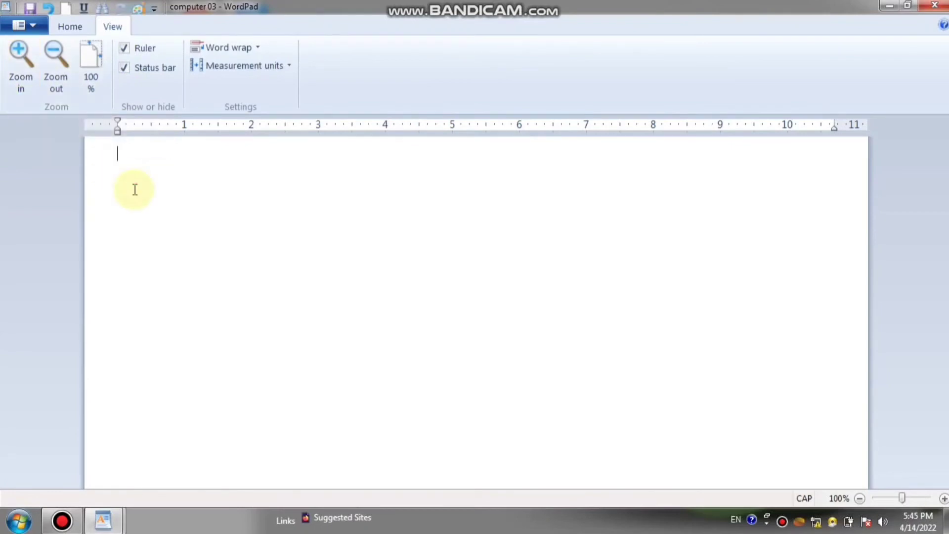
type("C")
type("MOUSE")
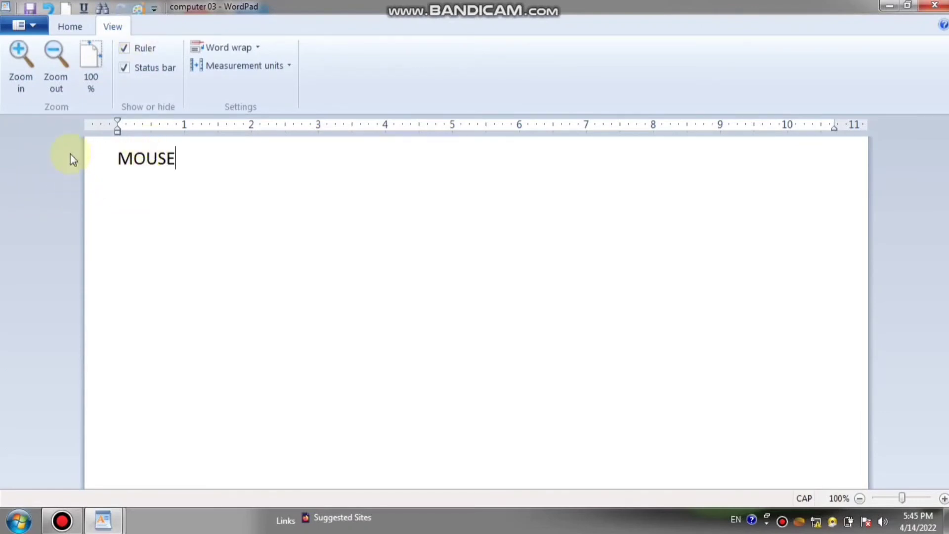
Step: Zoom in on the word MOUSE step by step to beyond 330%
left_click(25, 64)
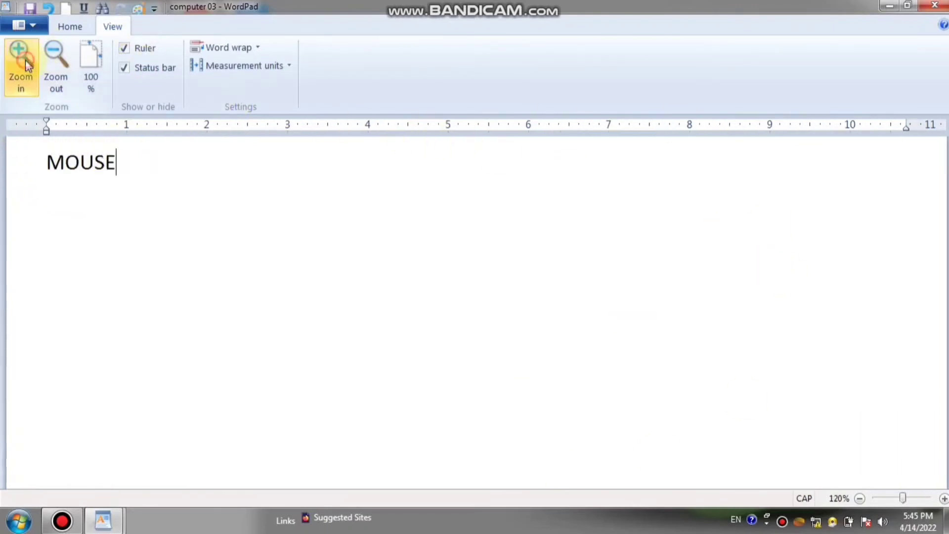
left_click(25, 65)
left_click(27, 65)
left_click(27, 65)
left_click(27, 66)
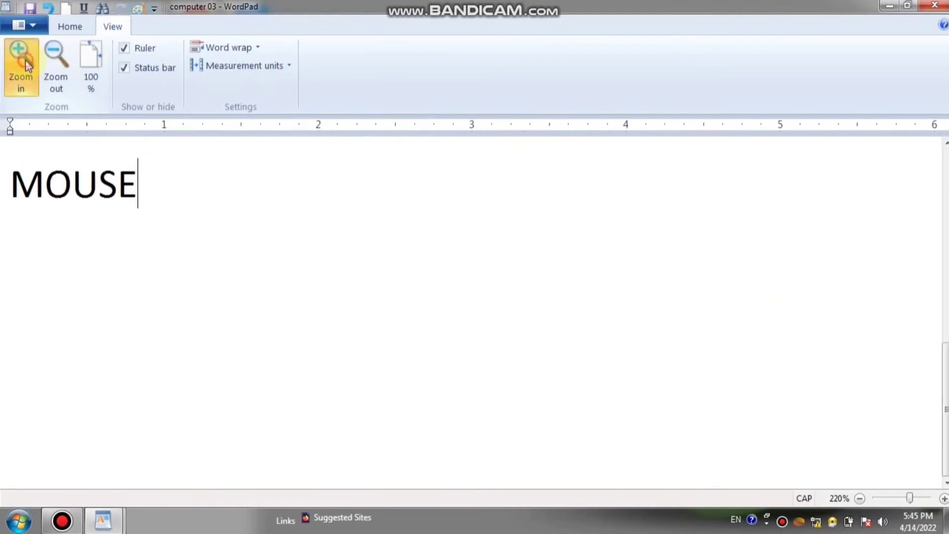
left_click(27, 65)
left_click(27, 65)
left_click(28, 65)
left_click(27, 66)
left_click(27, 65)
left_click(27, 65)
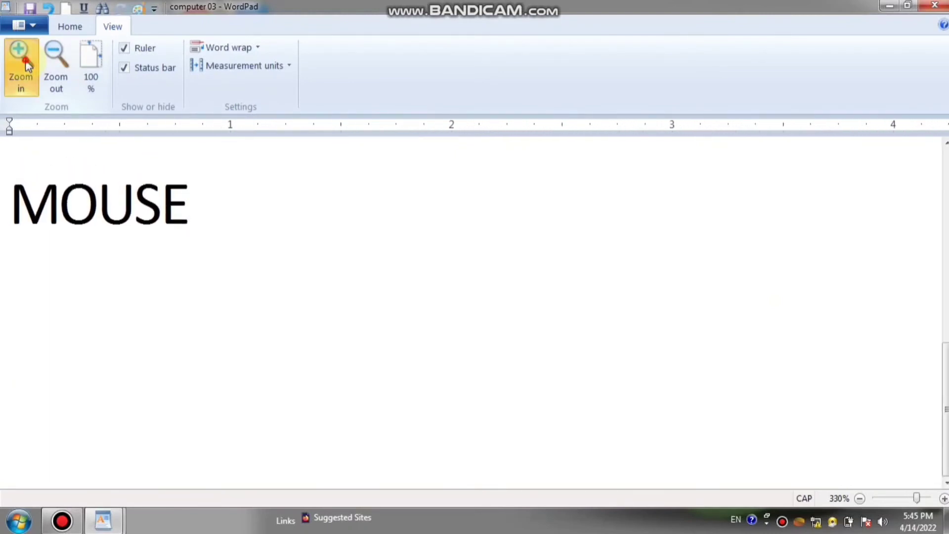
left_click(27, 65)
left_click(27, 65)
Step: Zoom the document back out step by step to 110%
left_click(60, 77)
left_click(59, 71)
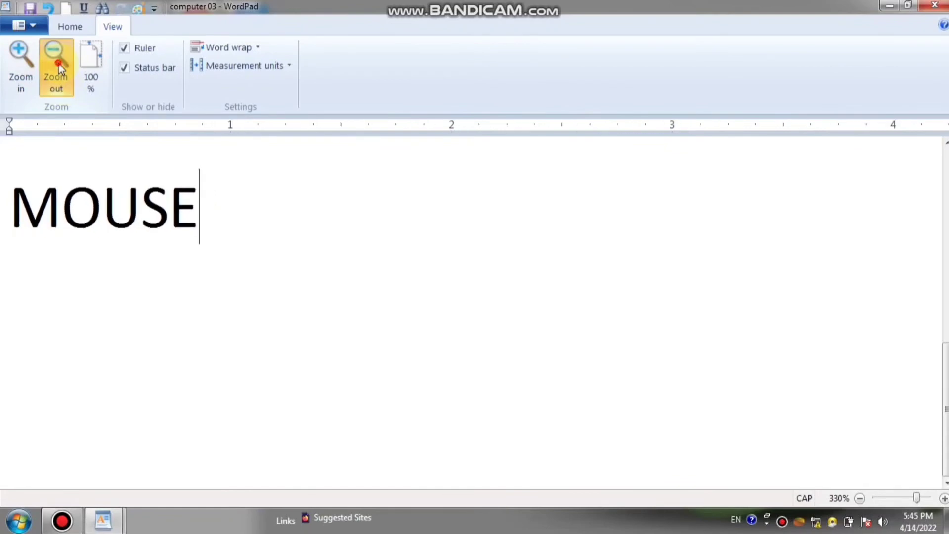
left_click(59, 68)
left_click(58, 64)
left_click(58, 64)
left_click(58, 64)
left_click(58, 64)
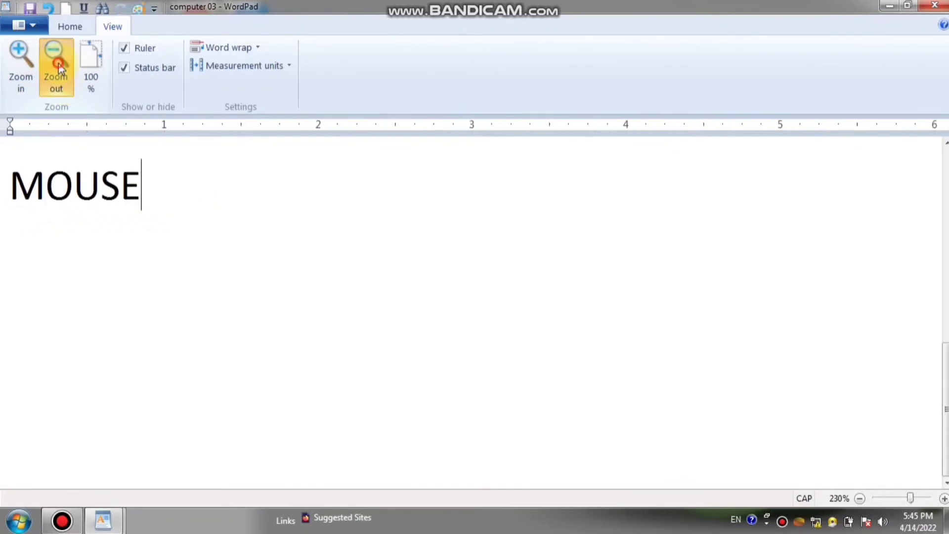
left_click(58, 64)
left_click(59, 64)
left_click(58, 64)
left_click(58, 64)
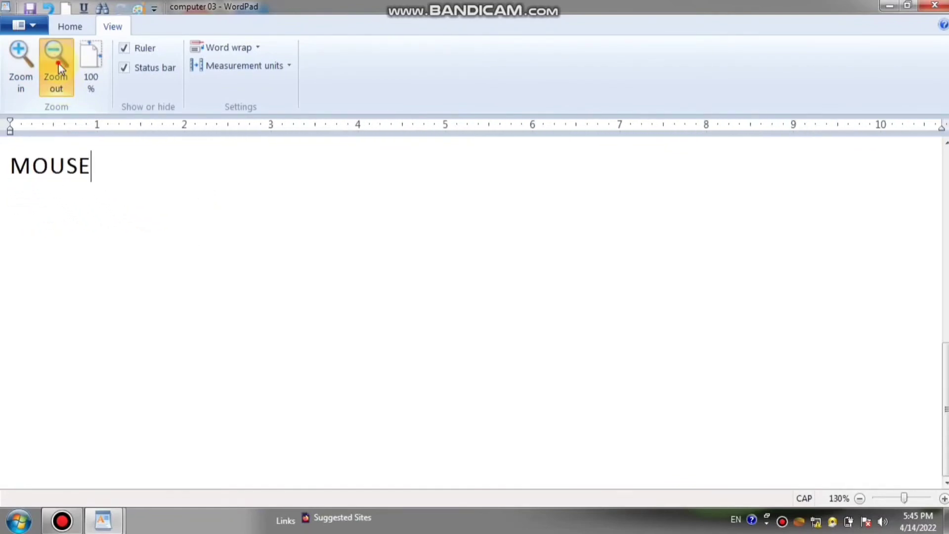
left_click(59, 64)
left_click(58, 64)
left_click(25, 69)
left_click(25, 69)
left_click(46, 66)
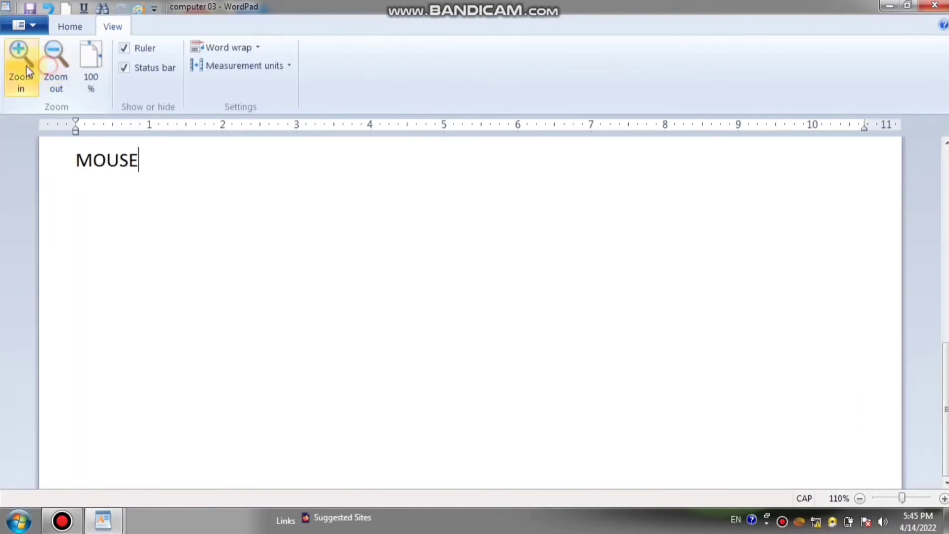
left_click(26, 66)
left_click(45, 66)
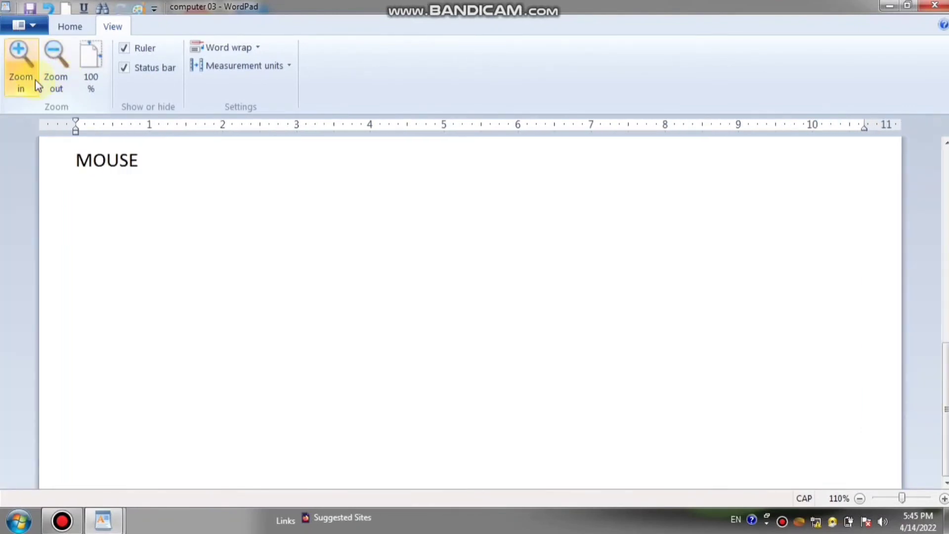
Step: Zoom in on the document to 300%, then reset the zoom to 100%
left_click(22, 64)
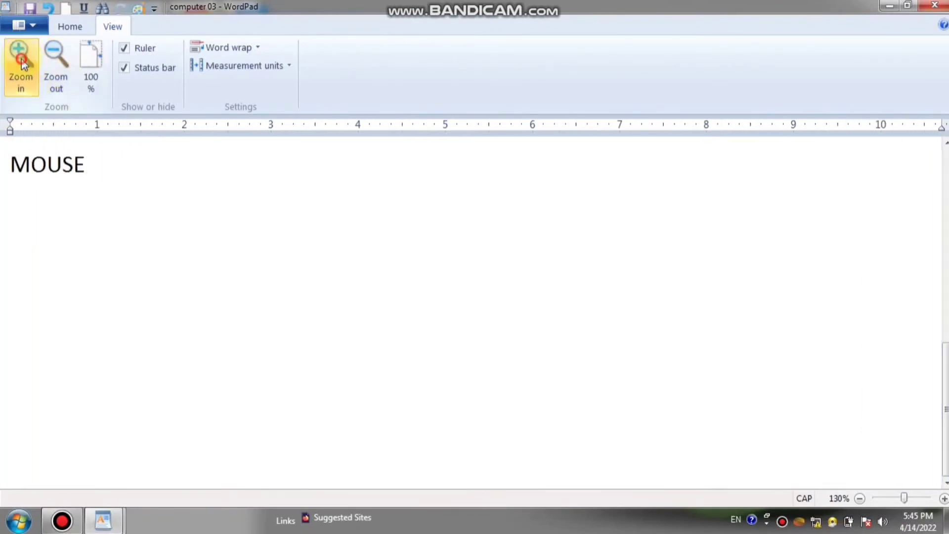
left_click(22, 63)
left_click(22, 64)
left_click(22, 64)
left_click(22, 63)
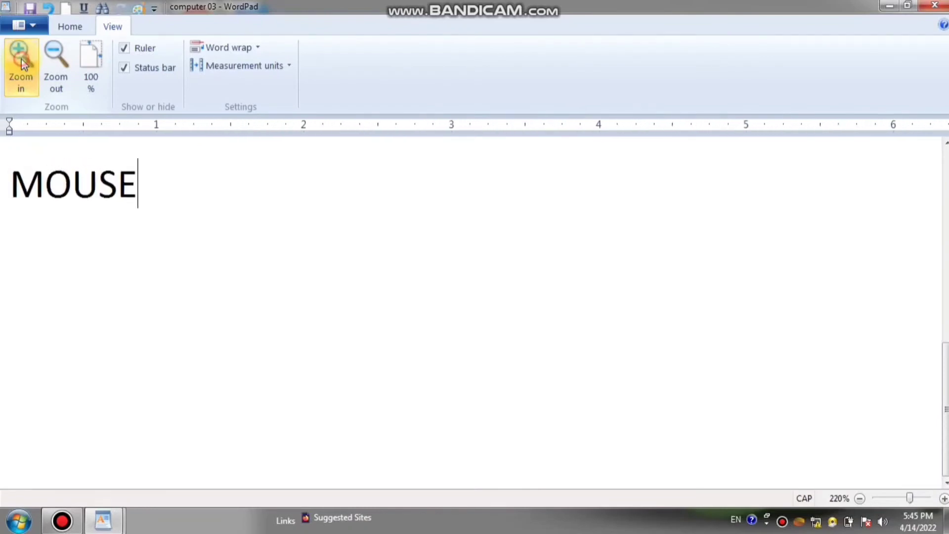
left_click(22, 63)
left_click(22, 63)
left_click(22, 63)
left_click(22, 63)
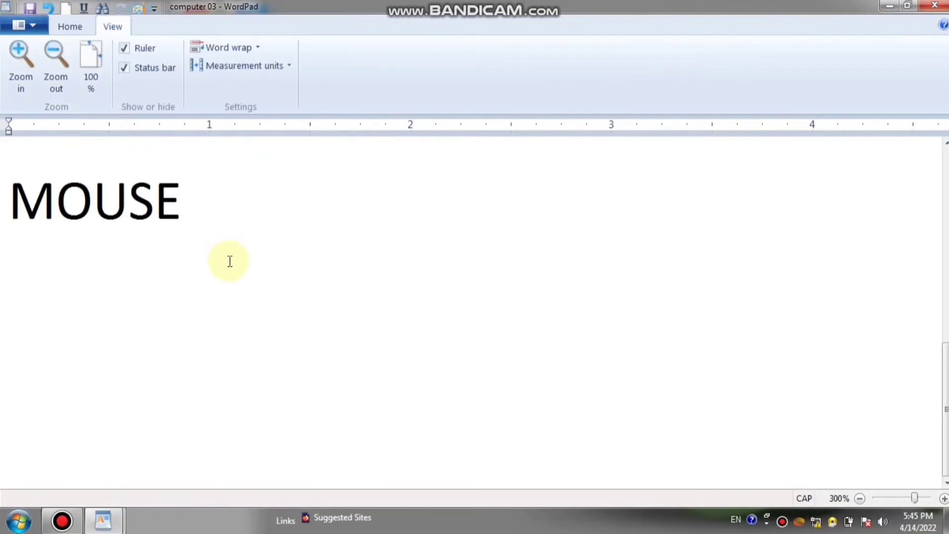
left_click(97, 57)
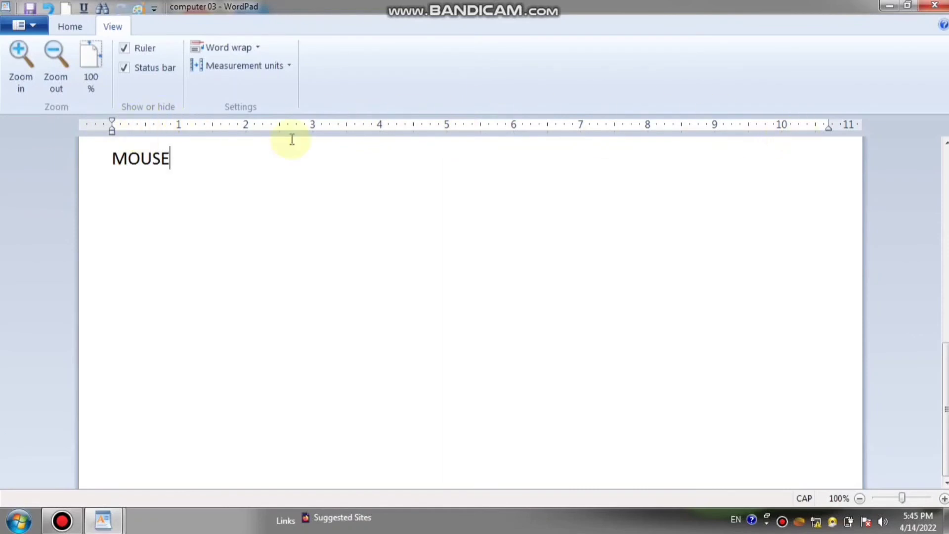
Step: Hide the ruler, then show it again
left_click(124, 48)
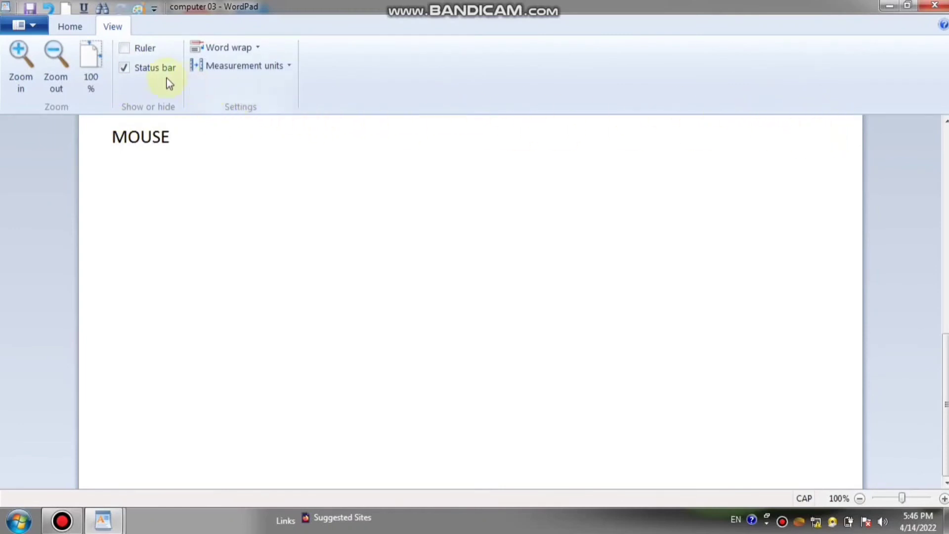
left_click(132, 49)
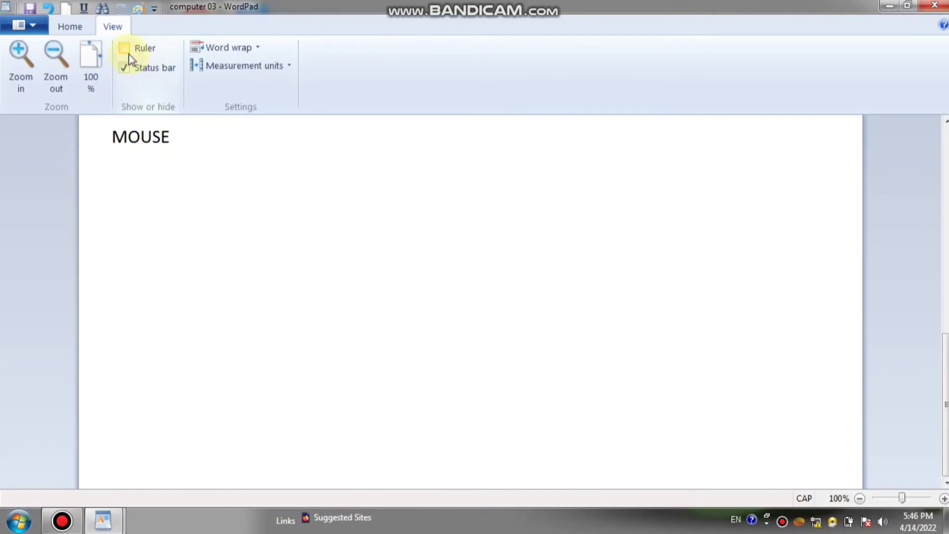
left_click(126, 52)
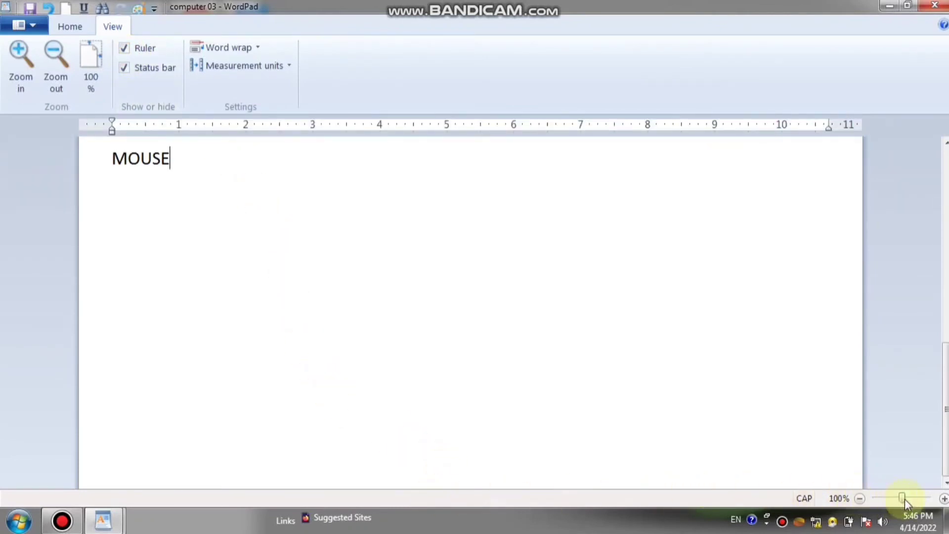
Step: Reduce the zoom to 95% and toggle the status bar off and on repeatedly, leaving it shown
mouse_move(903, 497)
left_mouse_down()
mouse_move(924, 500)
mouse_move(873, 508)
mouse_move(900, 495)
left_mouse_up()
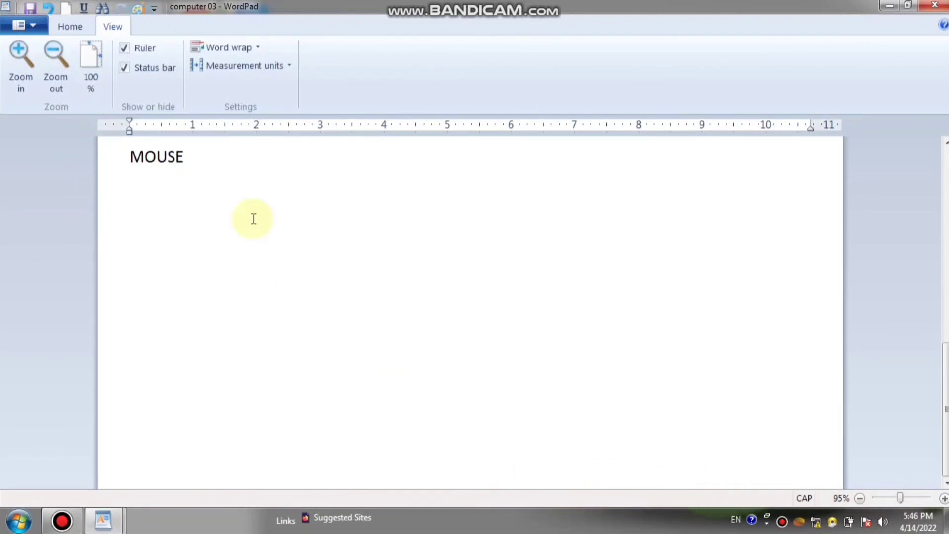
left_click(125, 72)
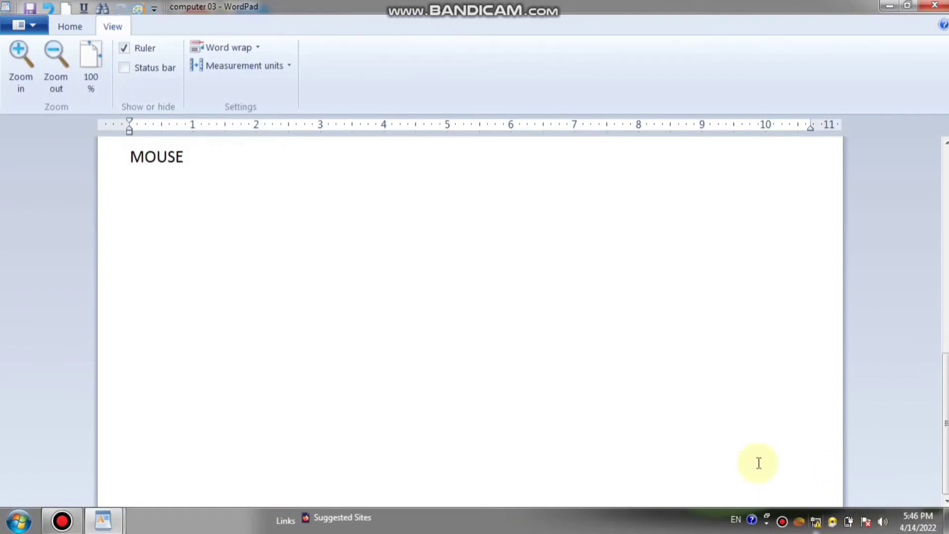
left_click(126, 68)
left_click(126, 69)
left_click(126, 69)
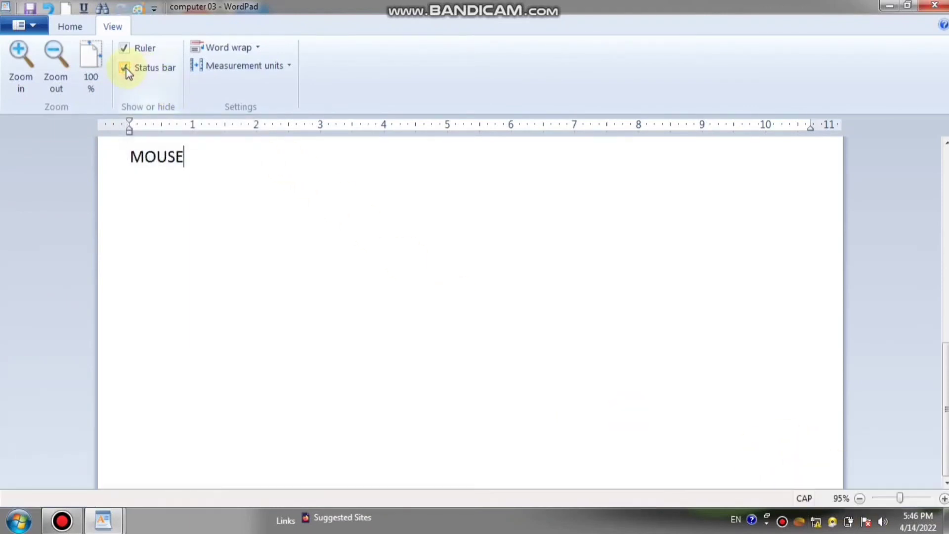
left_click(126, 69)
left_click(126, 69)
left_click(126, 69)
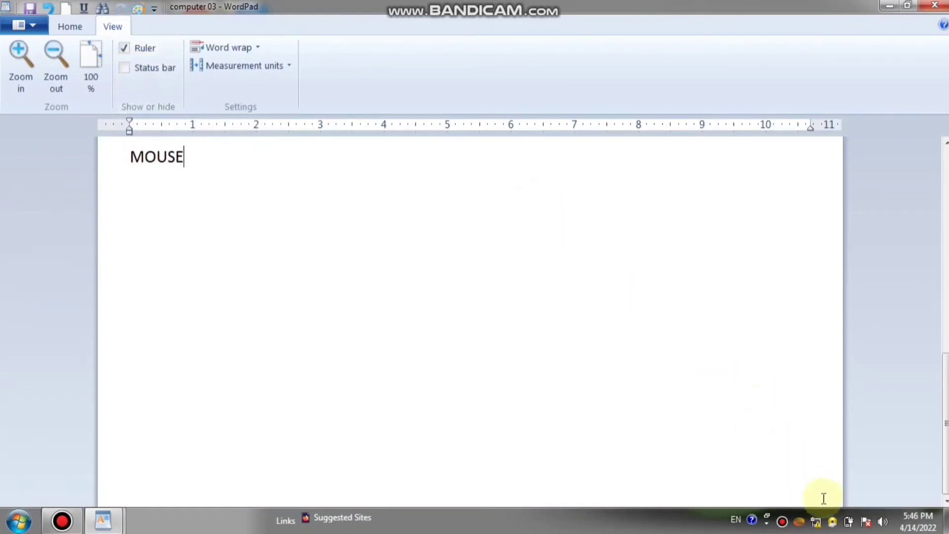
left_click(128, 70)
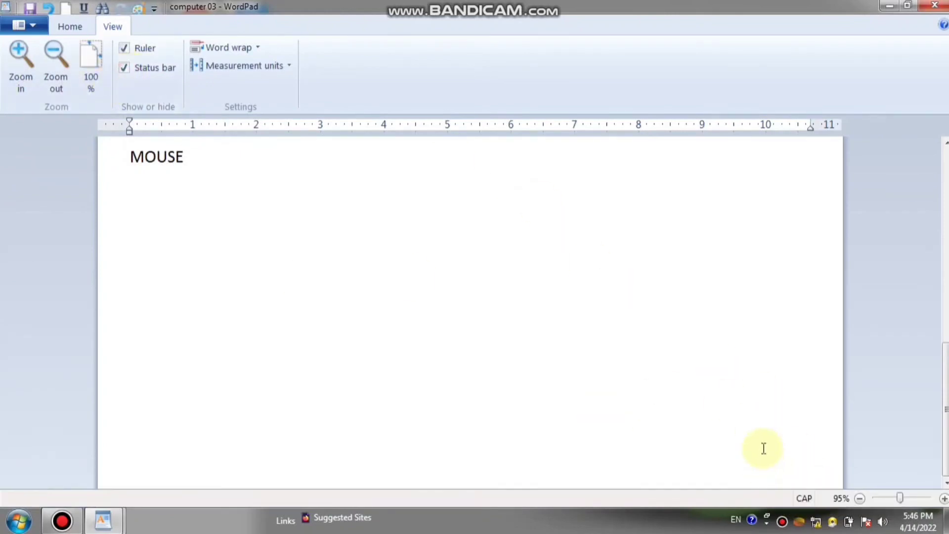
Step: Set word wrap to No wrap and add a long unbroken string of random capital letters at font size 80 after MOUSE
left_click(257, 52)
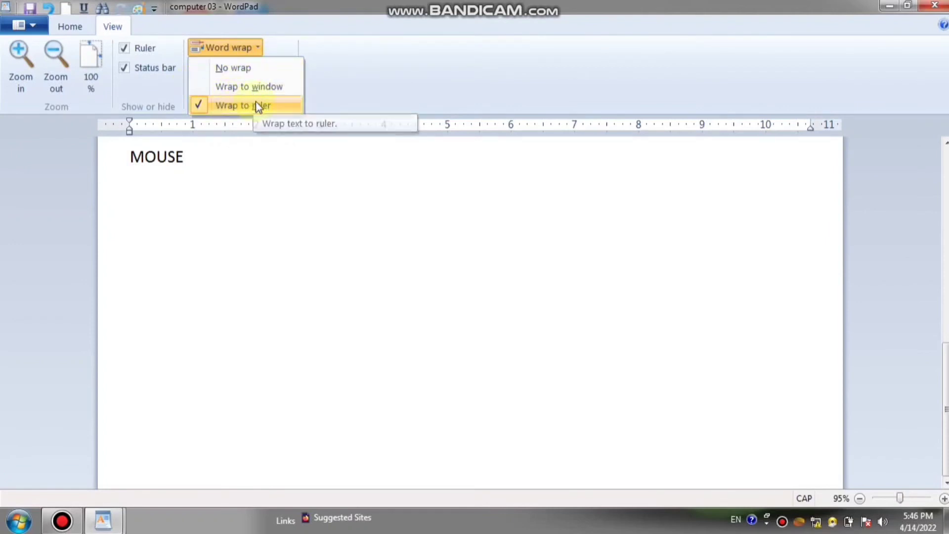
left_click(238, 68)
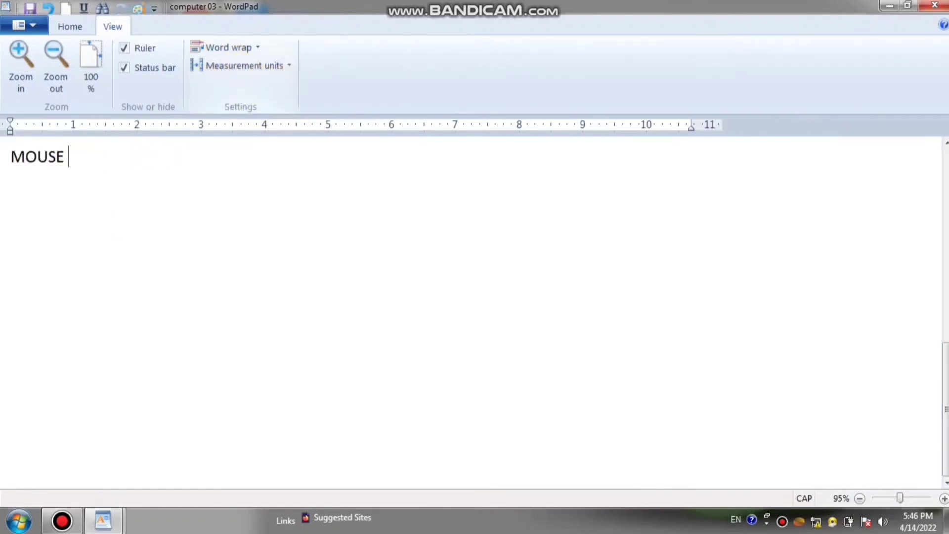
left_click(69, 27)
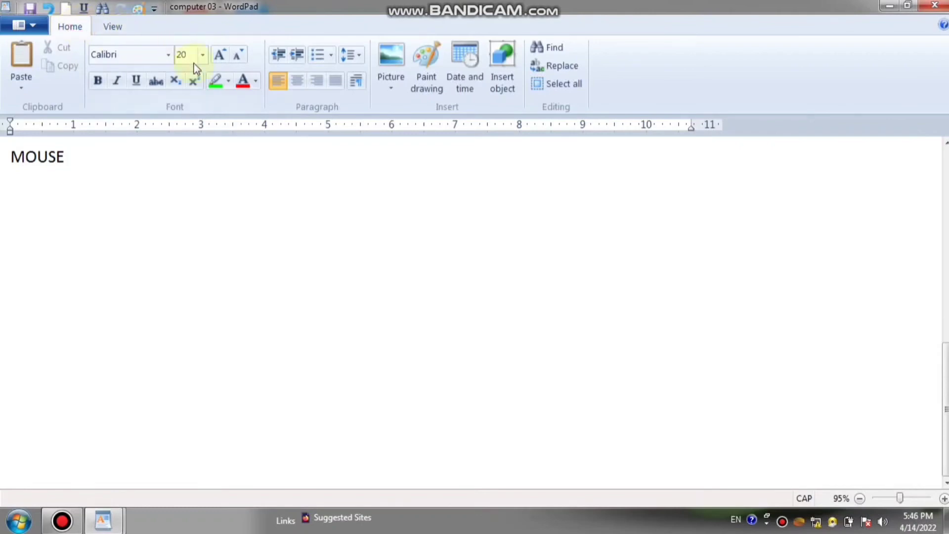
left_click(221, 56)
left_click(222, 56)
type("FSDFSDFDSFSDFDSFDSG")
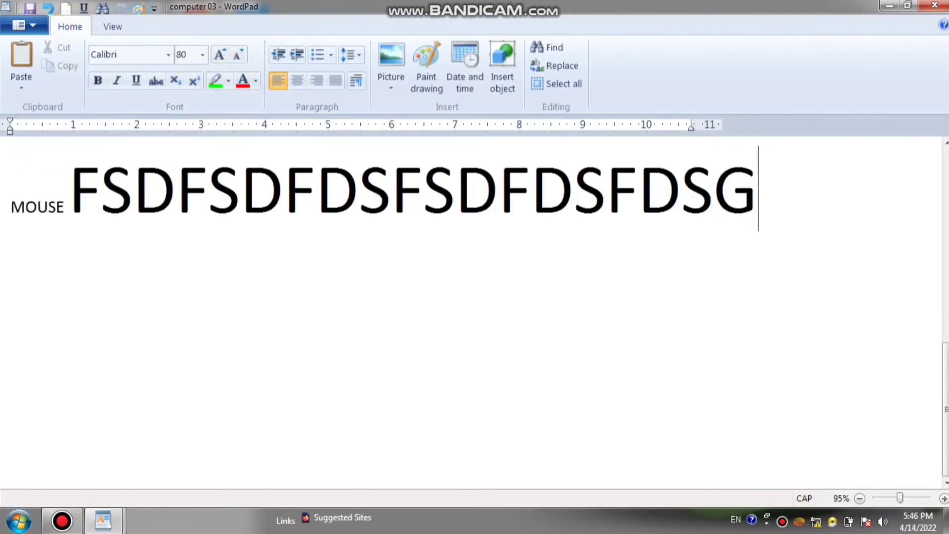
type("FDG")
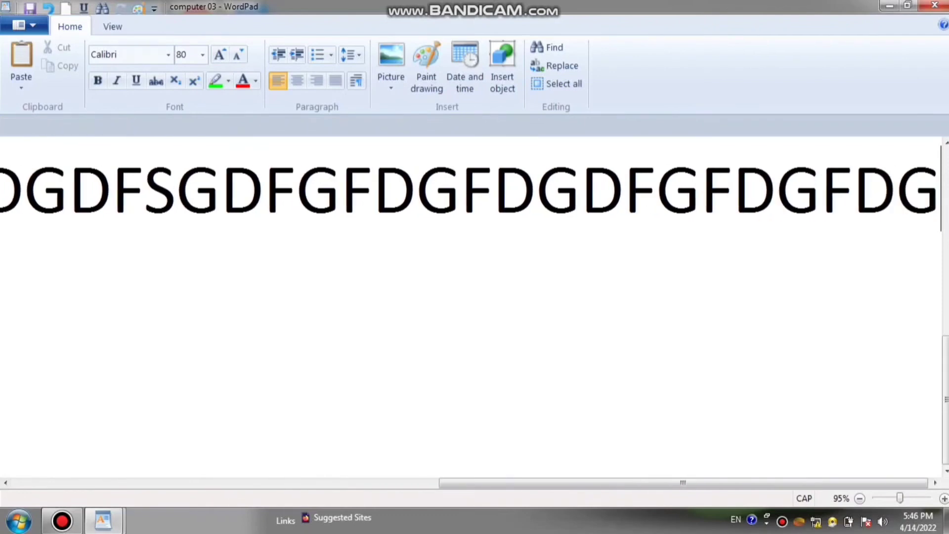
type("DFSGDFGFDGFDGDFGFDGFDGDFGDFGFDGFDGDFGGDFGF")
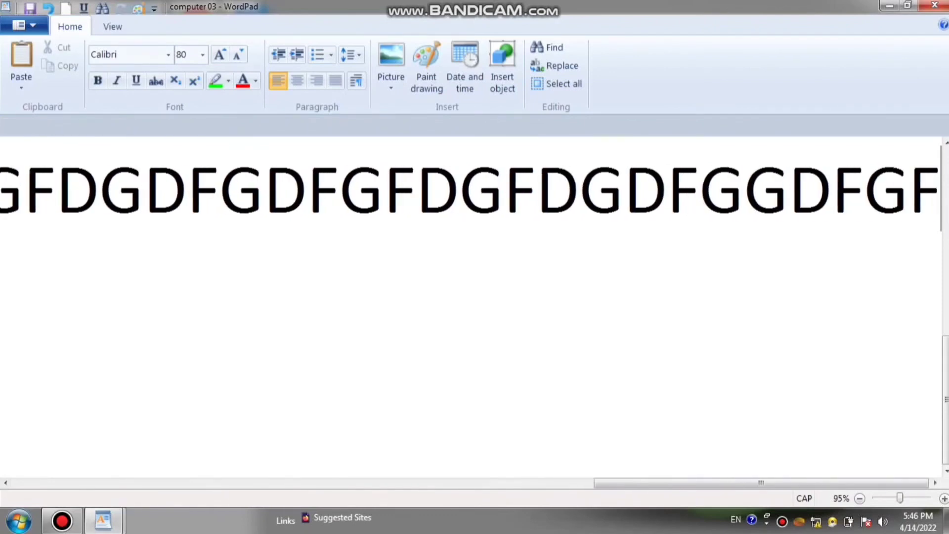
type("GFDGFDGHGGF")
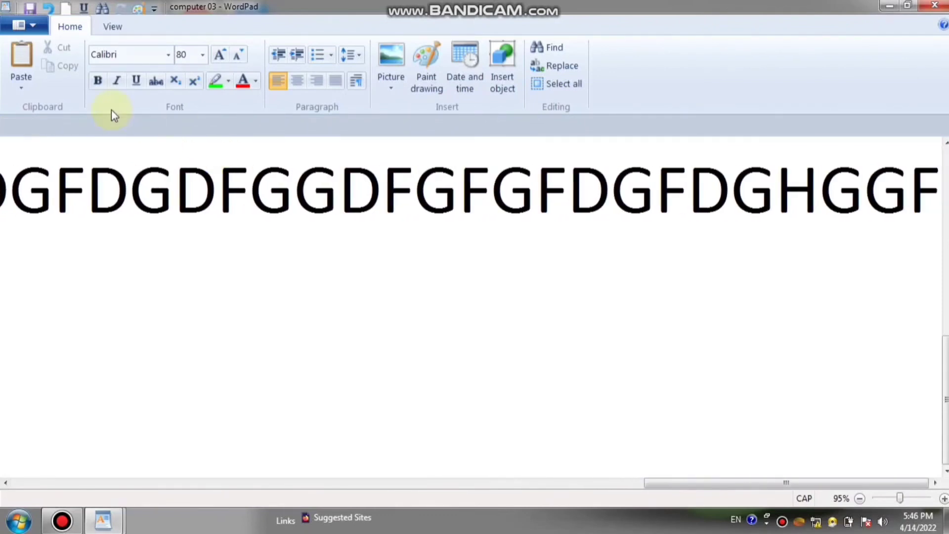
Step: Set word wrap to Wrap to window and extend the text with several more lines of random capital letters
left_click(114, 32)
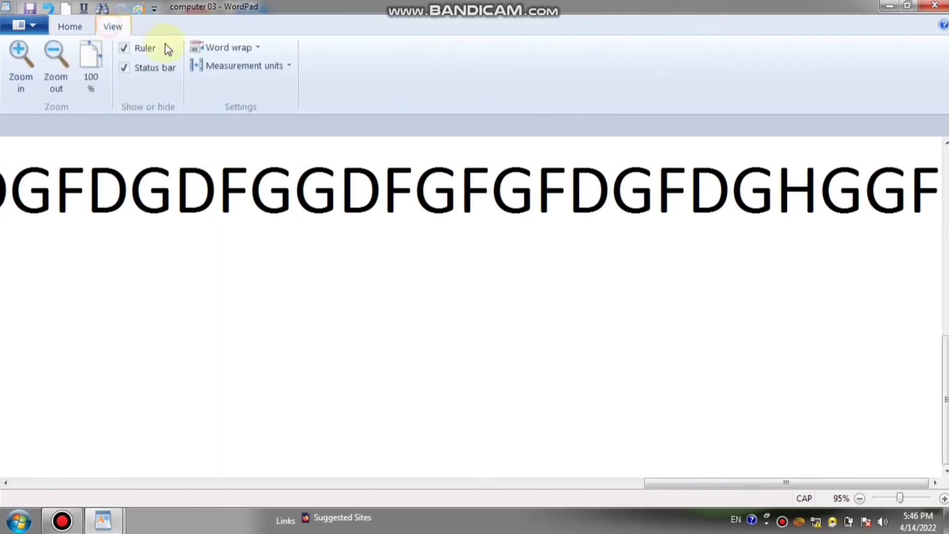
left_click(240, 45)
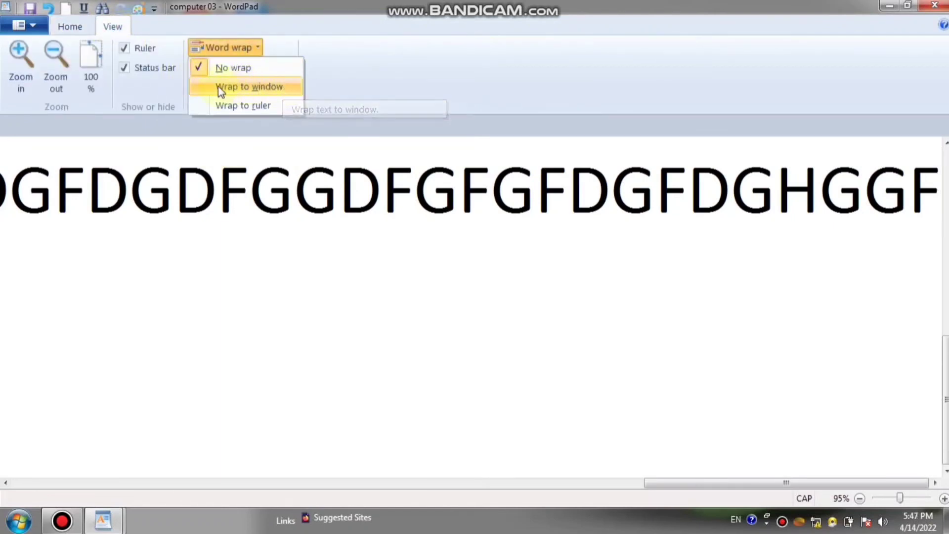
left_click(267, 88)
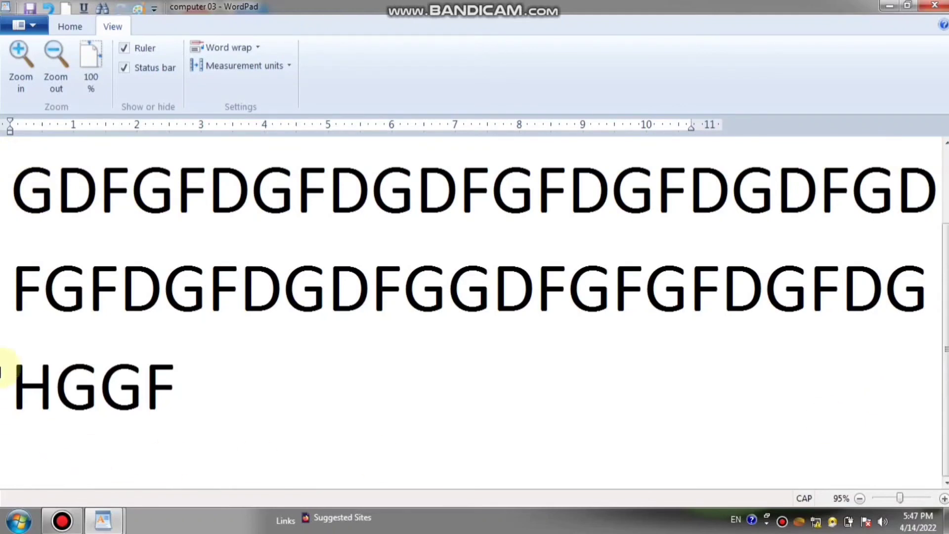
type("GFDGFDGDFGDFSG")
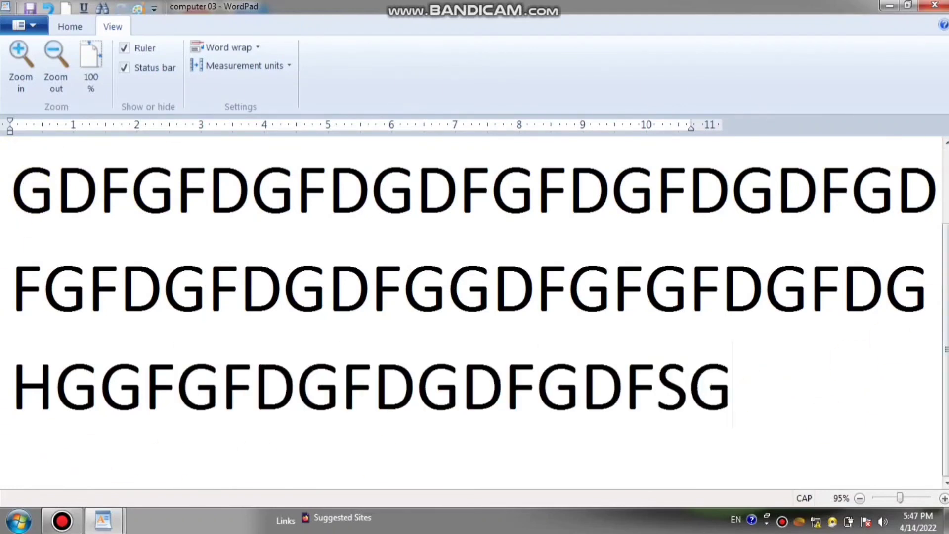
type("DFGFDGDFGDFGFDGDFGFDGDFG")
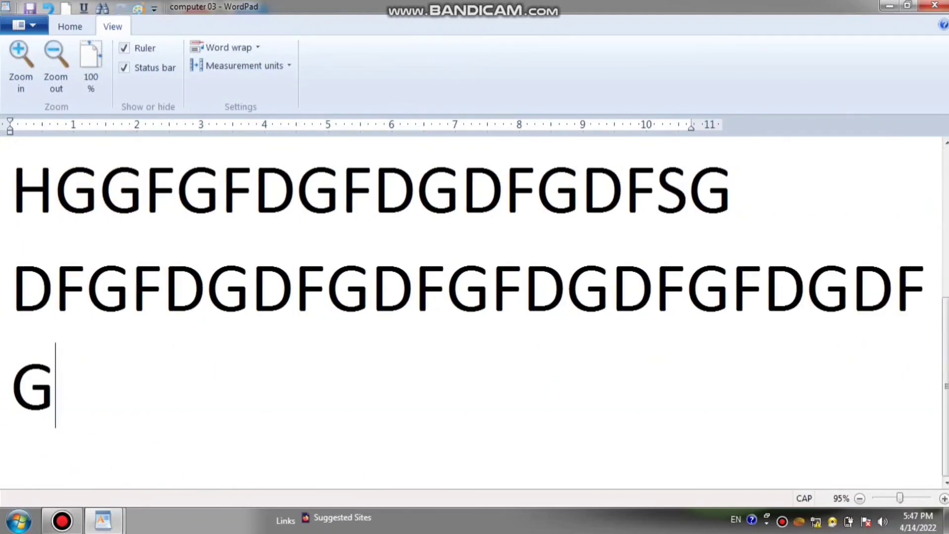
type("DFGDFGDFGD FGDFGDFGDFSGDFGDFGDF")
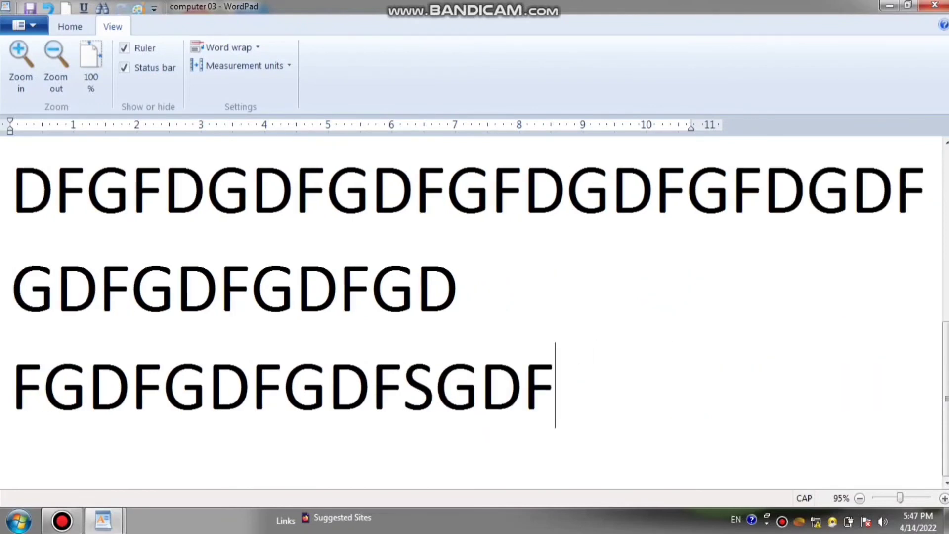
type("GDFGFDGFDGDFGDFGDFG")
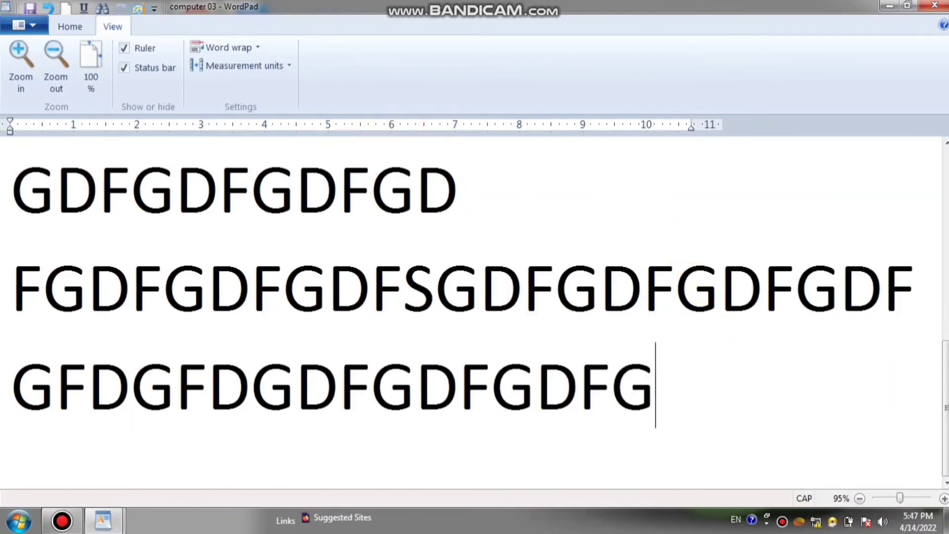
type("DFGFDGDFGFDGFDG")
left_click(258, 48)
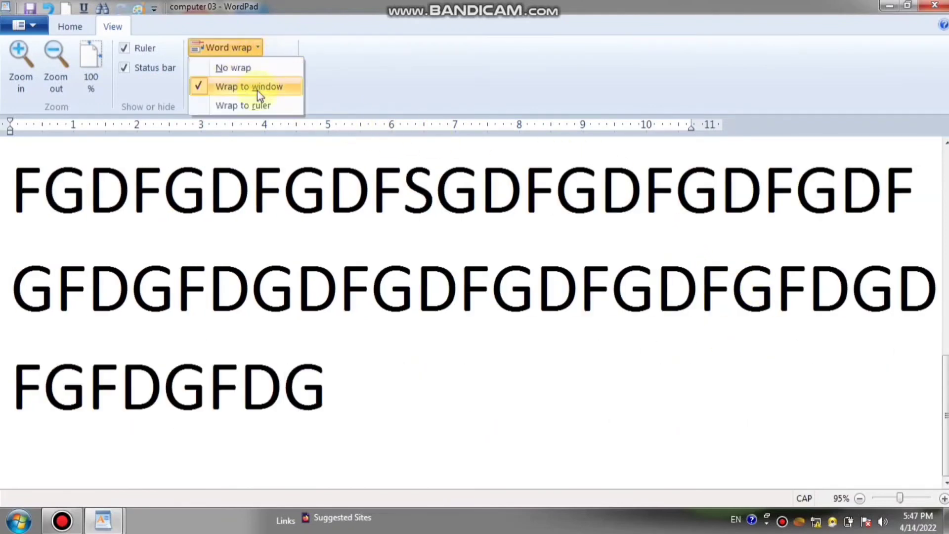
left_click(387, 346)
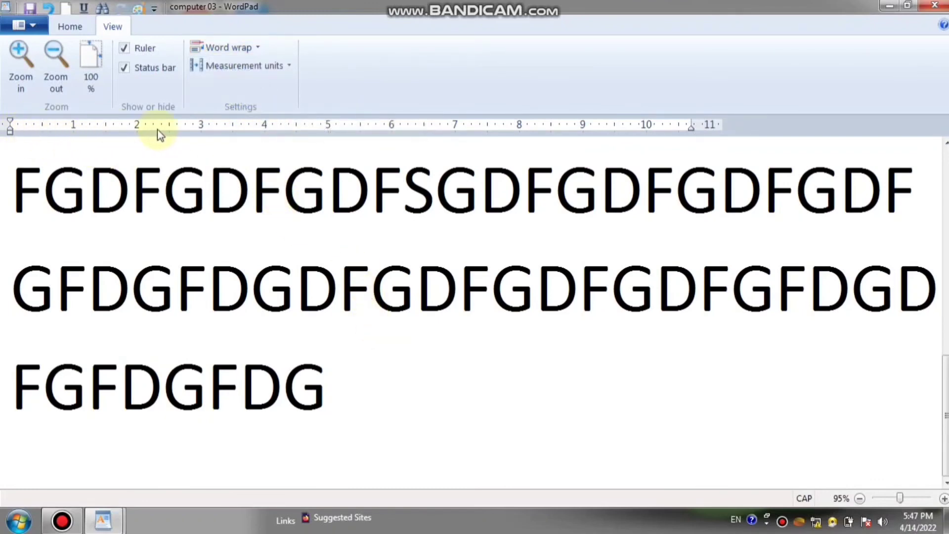
Step: Set word wrap to Wrap to ruler and add more random capital letters to the end of the text
left_click(231, 48)
left_click(243, 105)
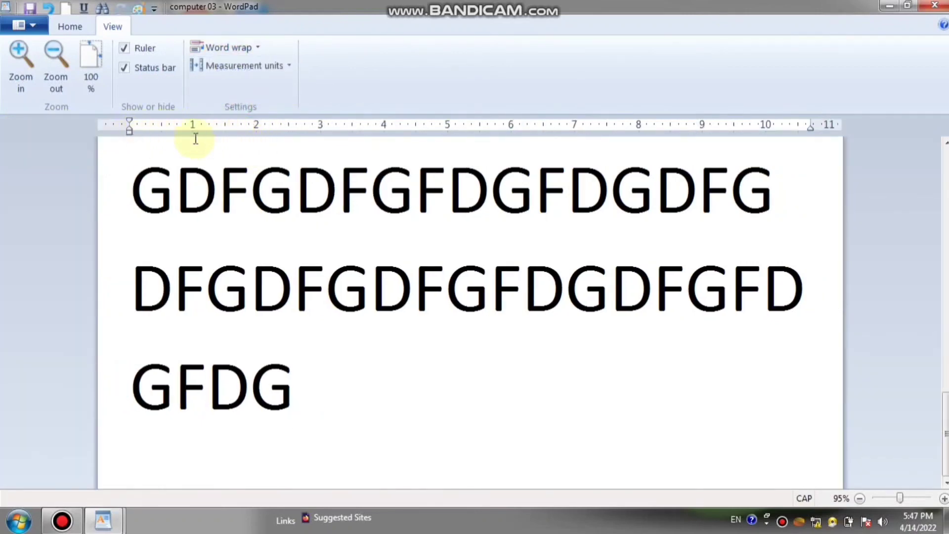
type("GDFGDFGDFGDFGF")
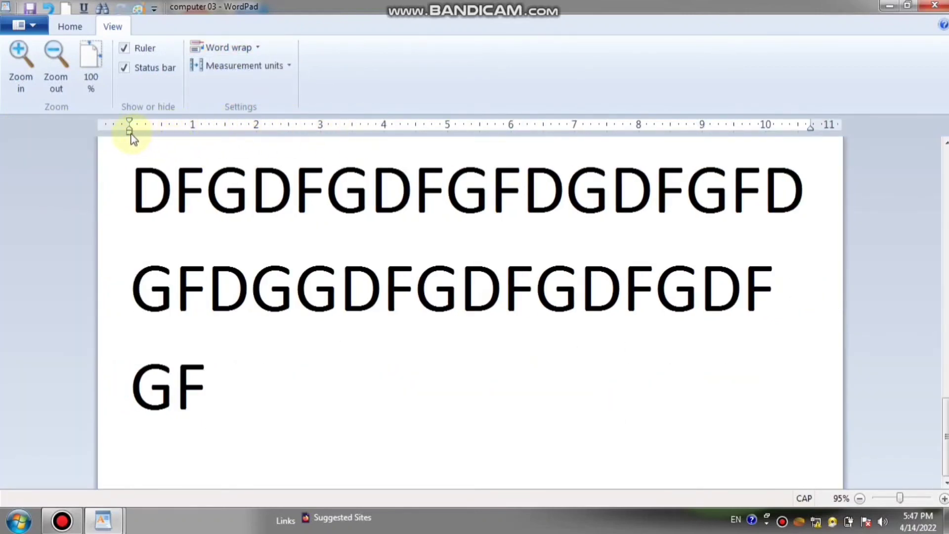
Step: Move the paragraph's left indent to the 2-inch mark on the ruler and continue the string of random capital letters
left_click_drag(131, 134, 261, 130)
type("FGDFG")
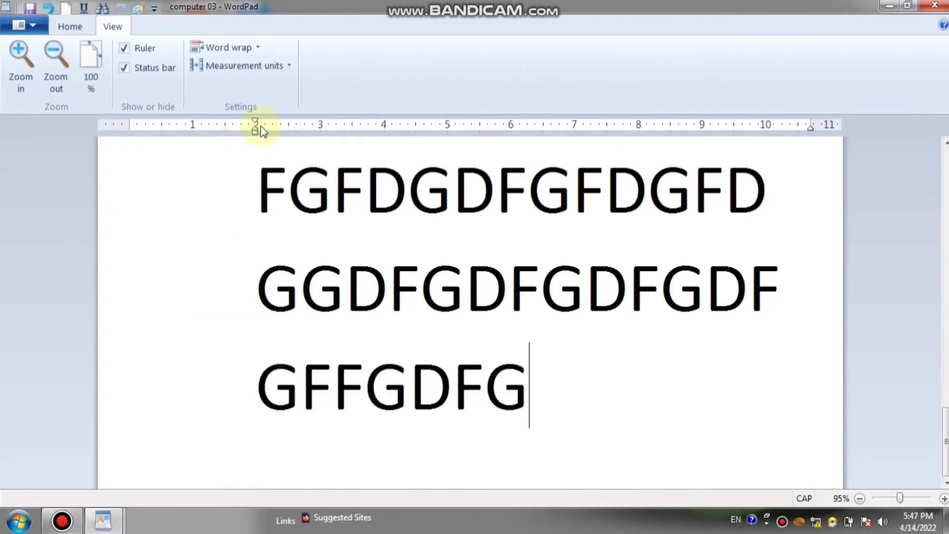
type("DFGDFGDFGDFGDFGDFGFDG")
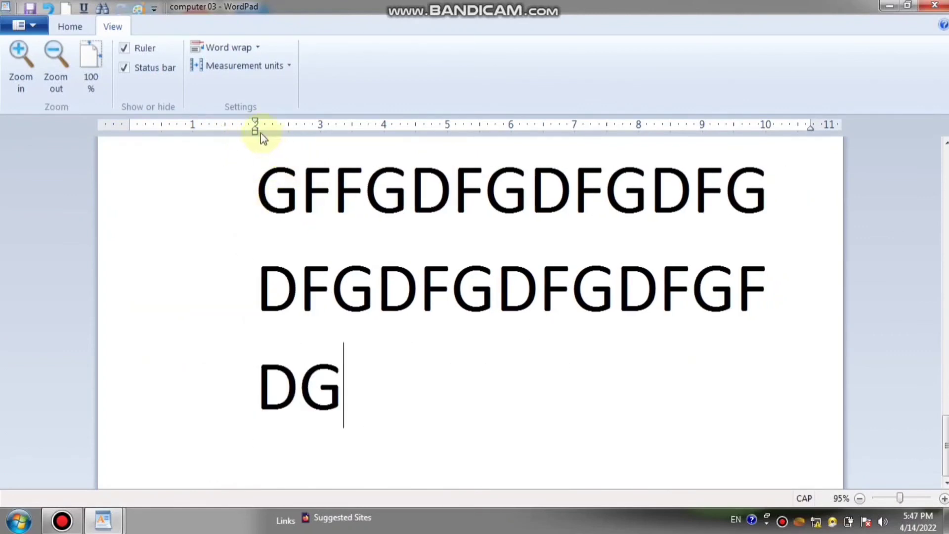
Step: Move the paragraph's left indent to about 3.1 inches on the ruler and add further lines of random capital letters
left_click_drag(254, 134, 327, 132)
type("FGFDGFDGFDGFDGFDGDF")
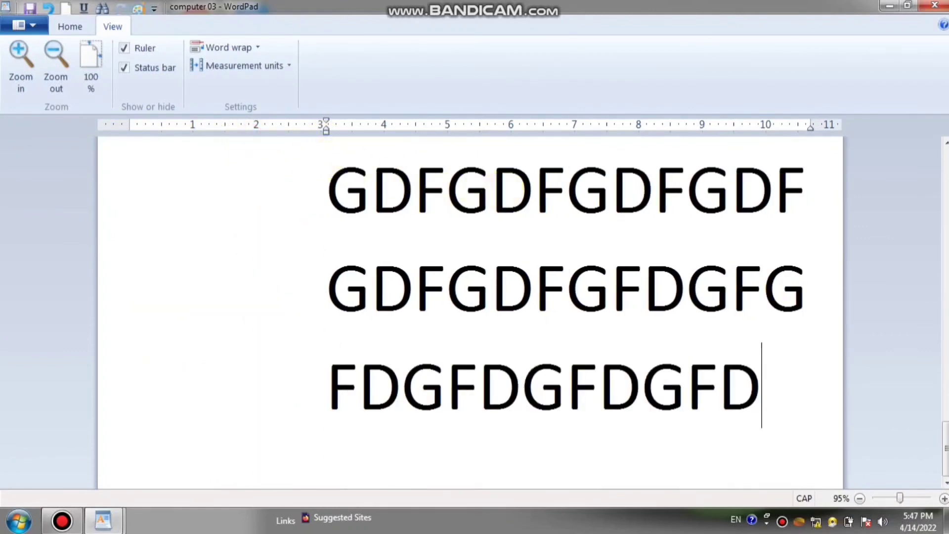
type("GDFGFDG")
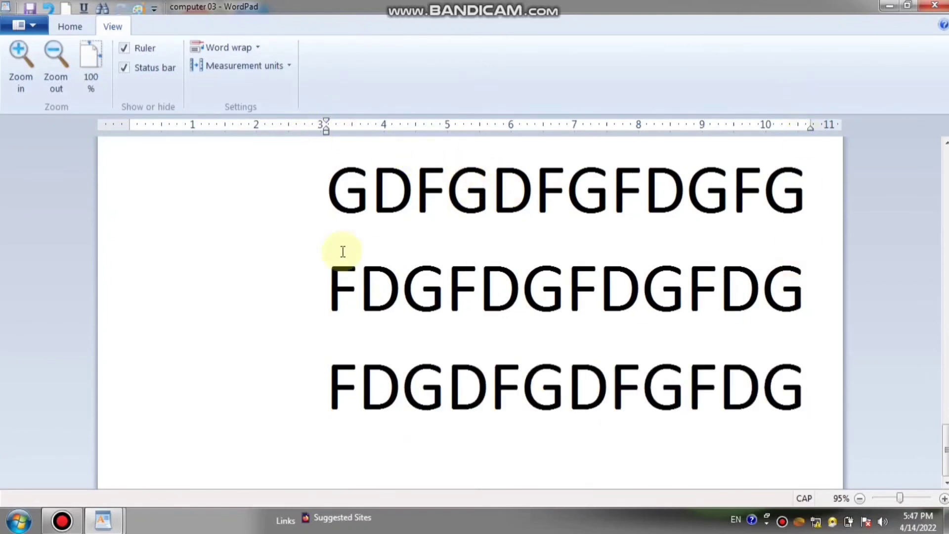
type("GFDGFDG")
left_click(227, 52)
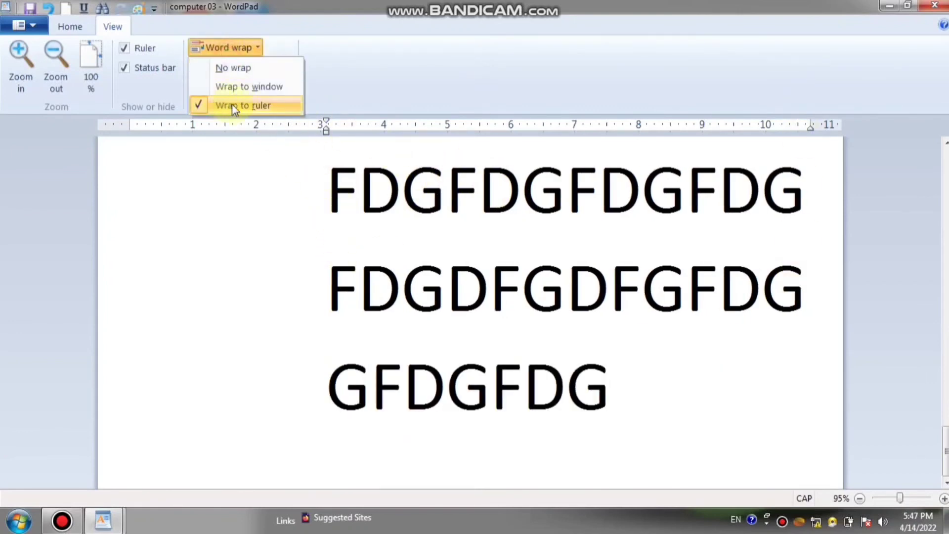
left_click(370, 70)
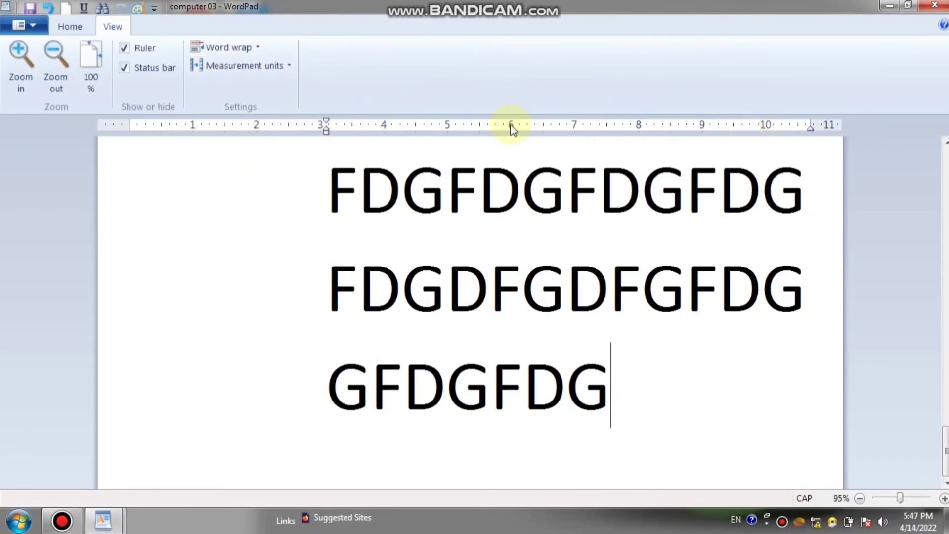
Step: Change the measurement units to Centimeters and append more random capital letters to the paragraph
left_click(277, 69)
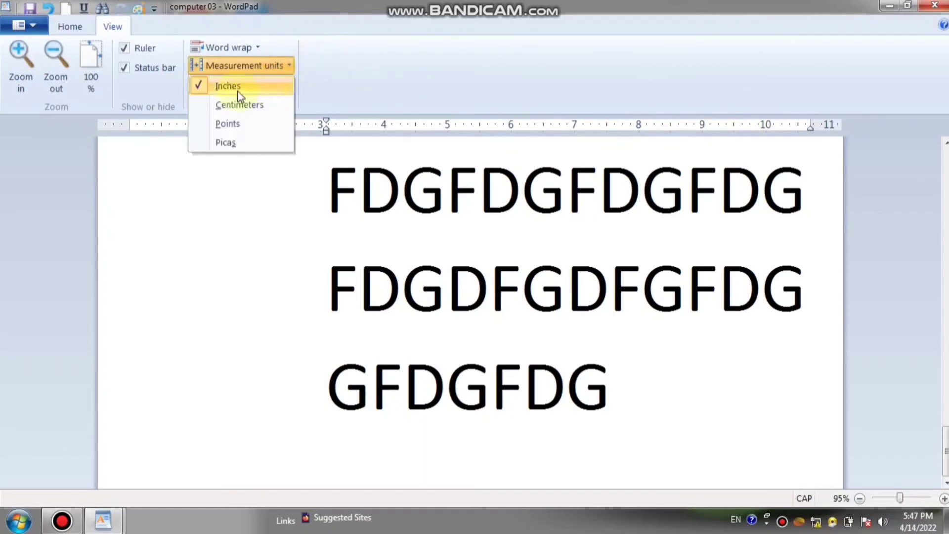
left_click(354, 145)
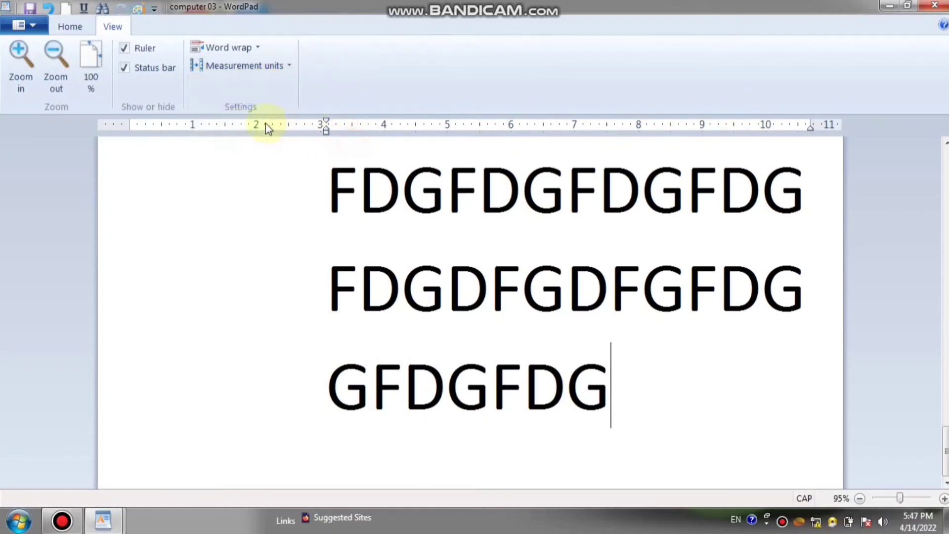
left_click(245, 66)
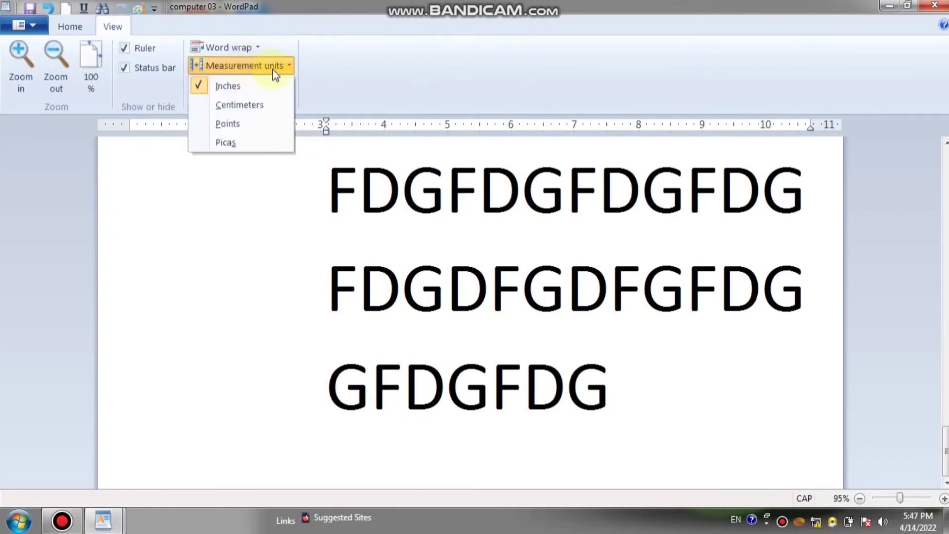
left_click(256, 100)
type("GFDGDFGFDGFDGFDGFD")
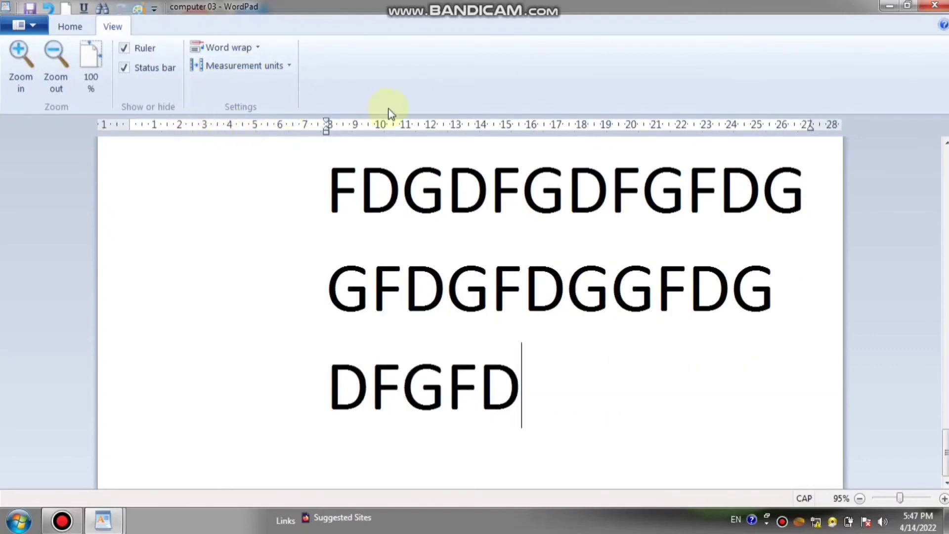
Step: Switch the measurement units back to Inches and append a few more lines of random capital letters
left_click(263, 69)
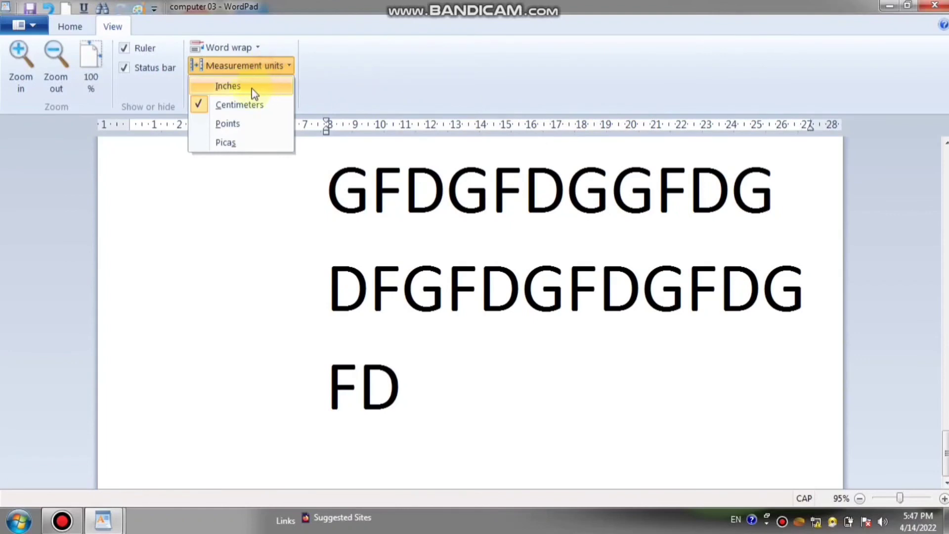
left_click(250, 87)
type("FGFDGDFGFDGDFGSDF")
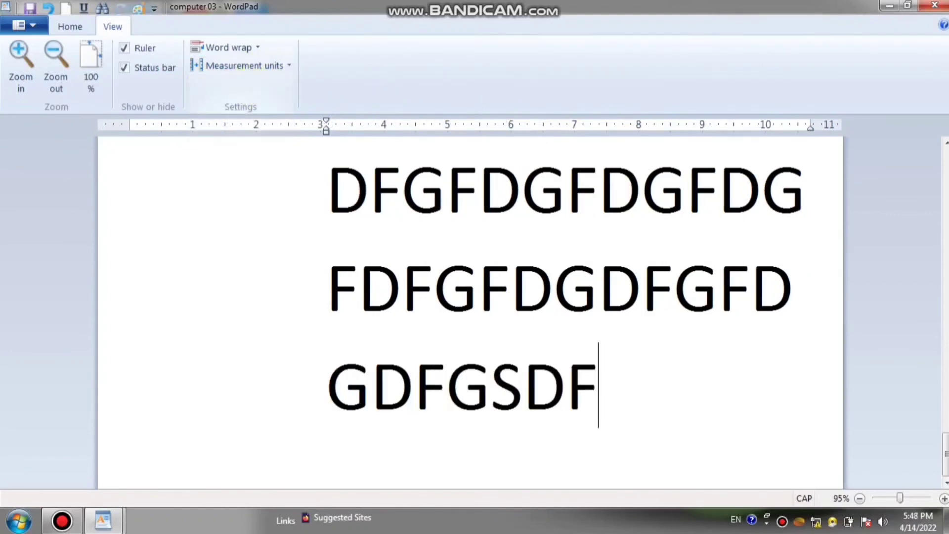
type("GDFSGFDGDFGDFGFDGFDGFDGDFGFDG")
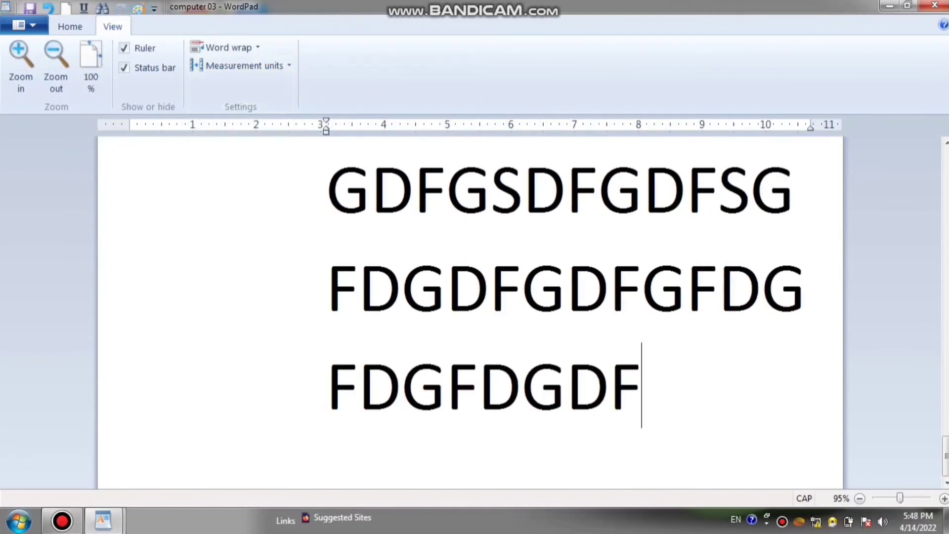